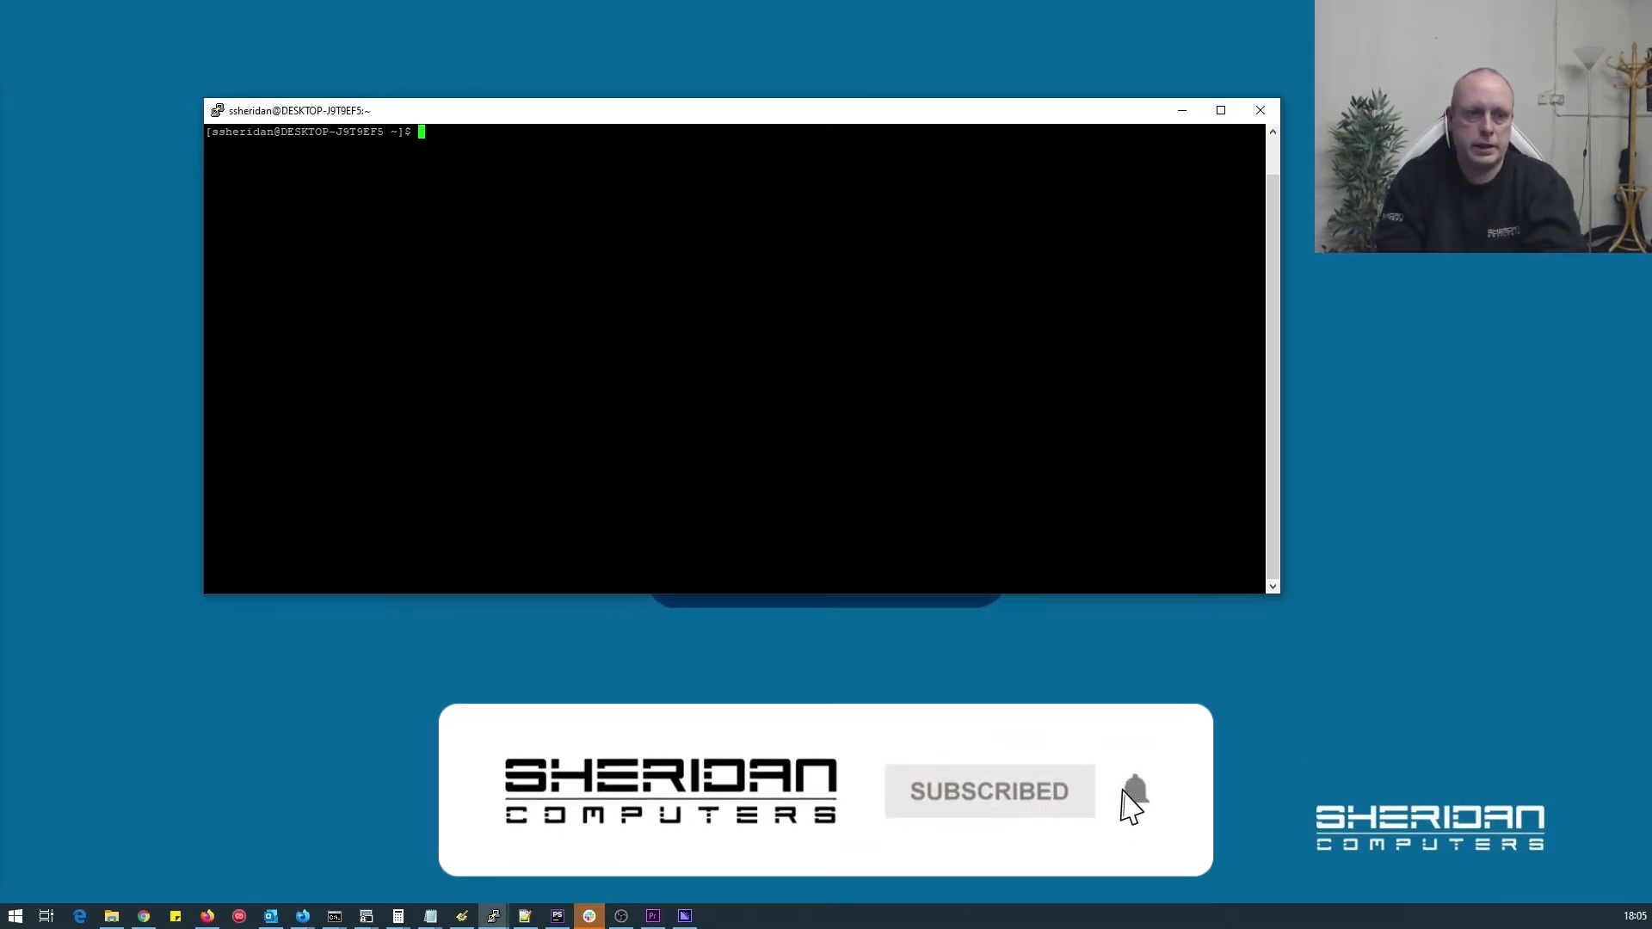
pyautogui.write('sudo dnf ')
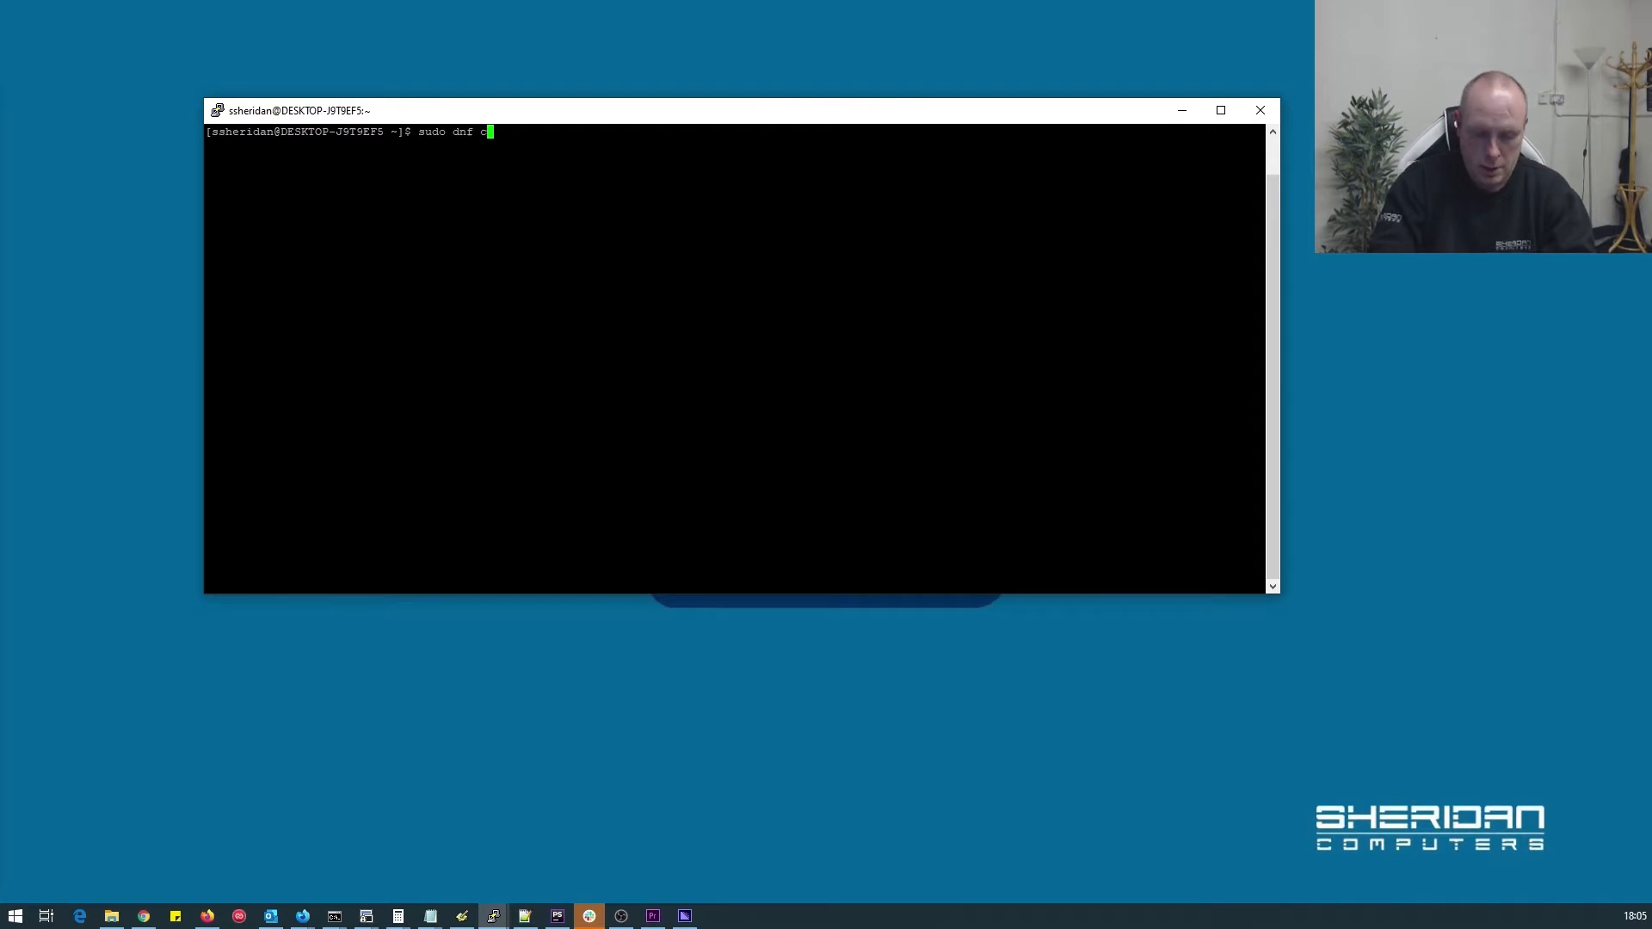
pyautogui.write('config-manager --')
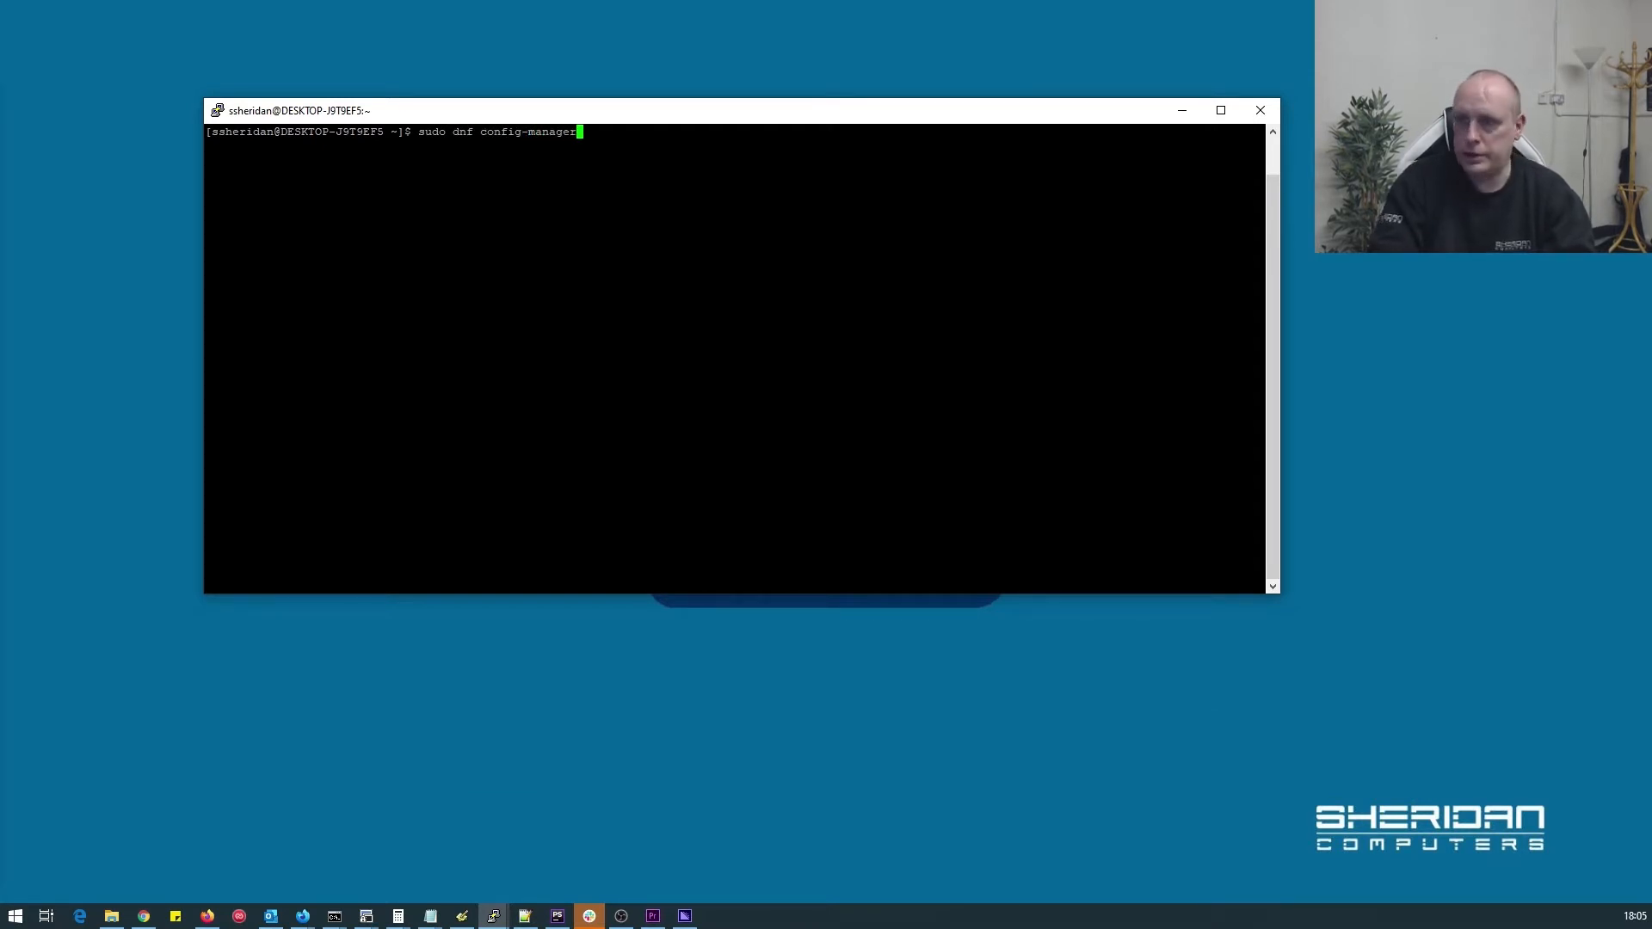
pyautogui.write('a')
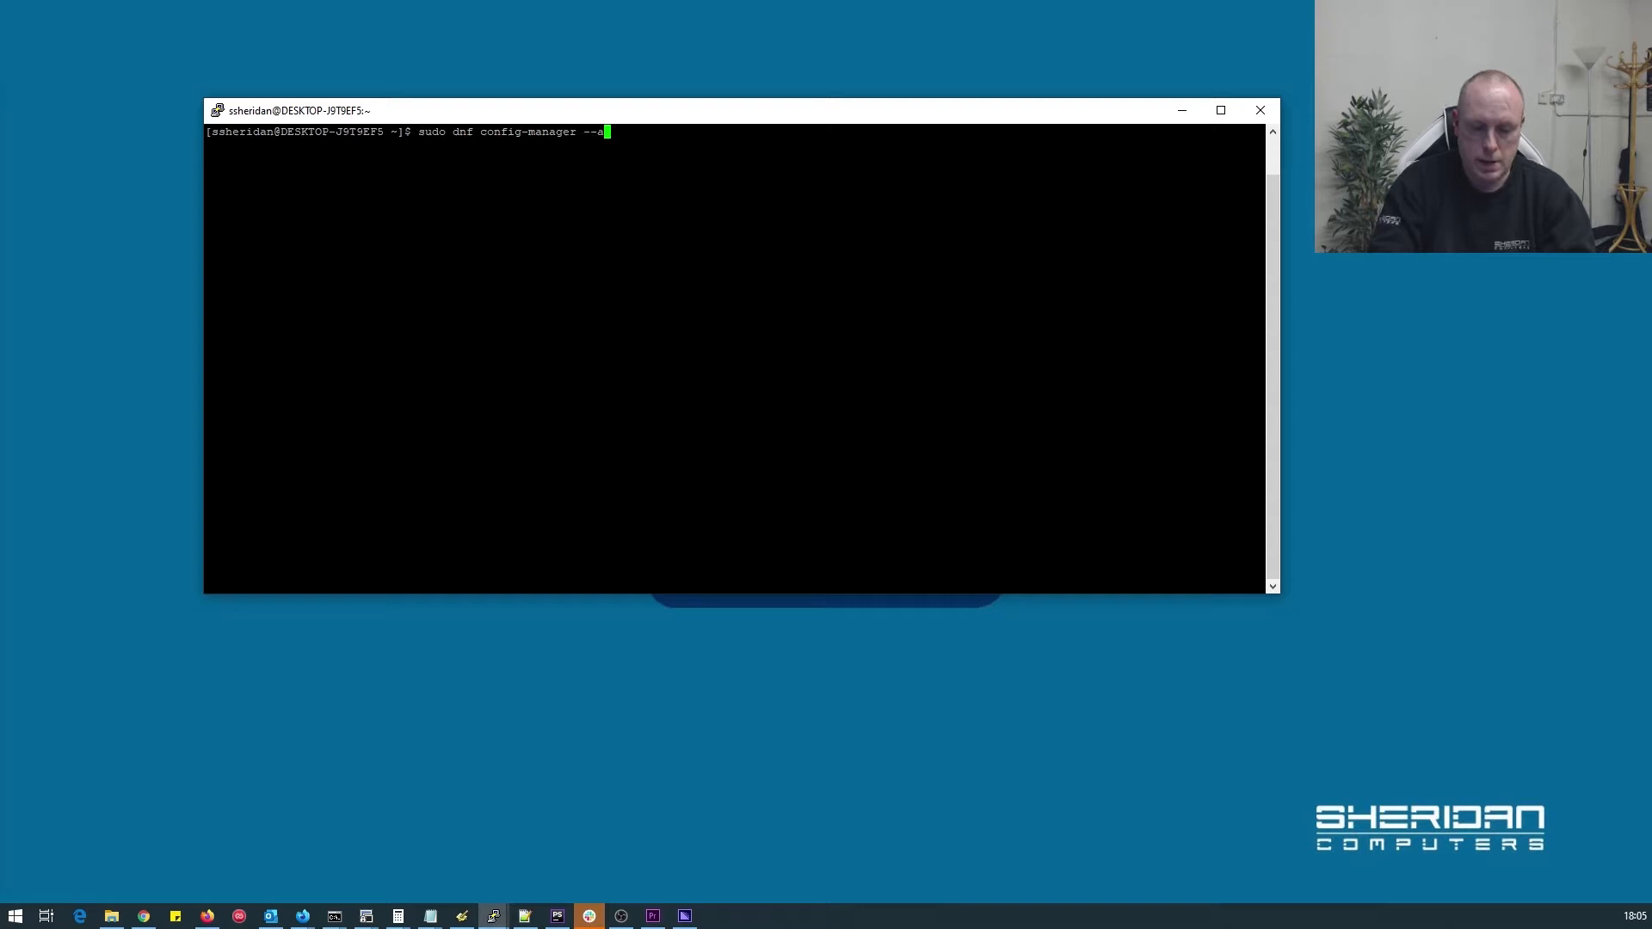
pyautogui.write('dd-repo=https:')
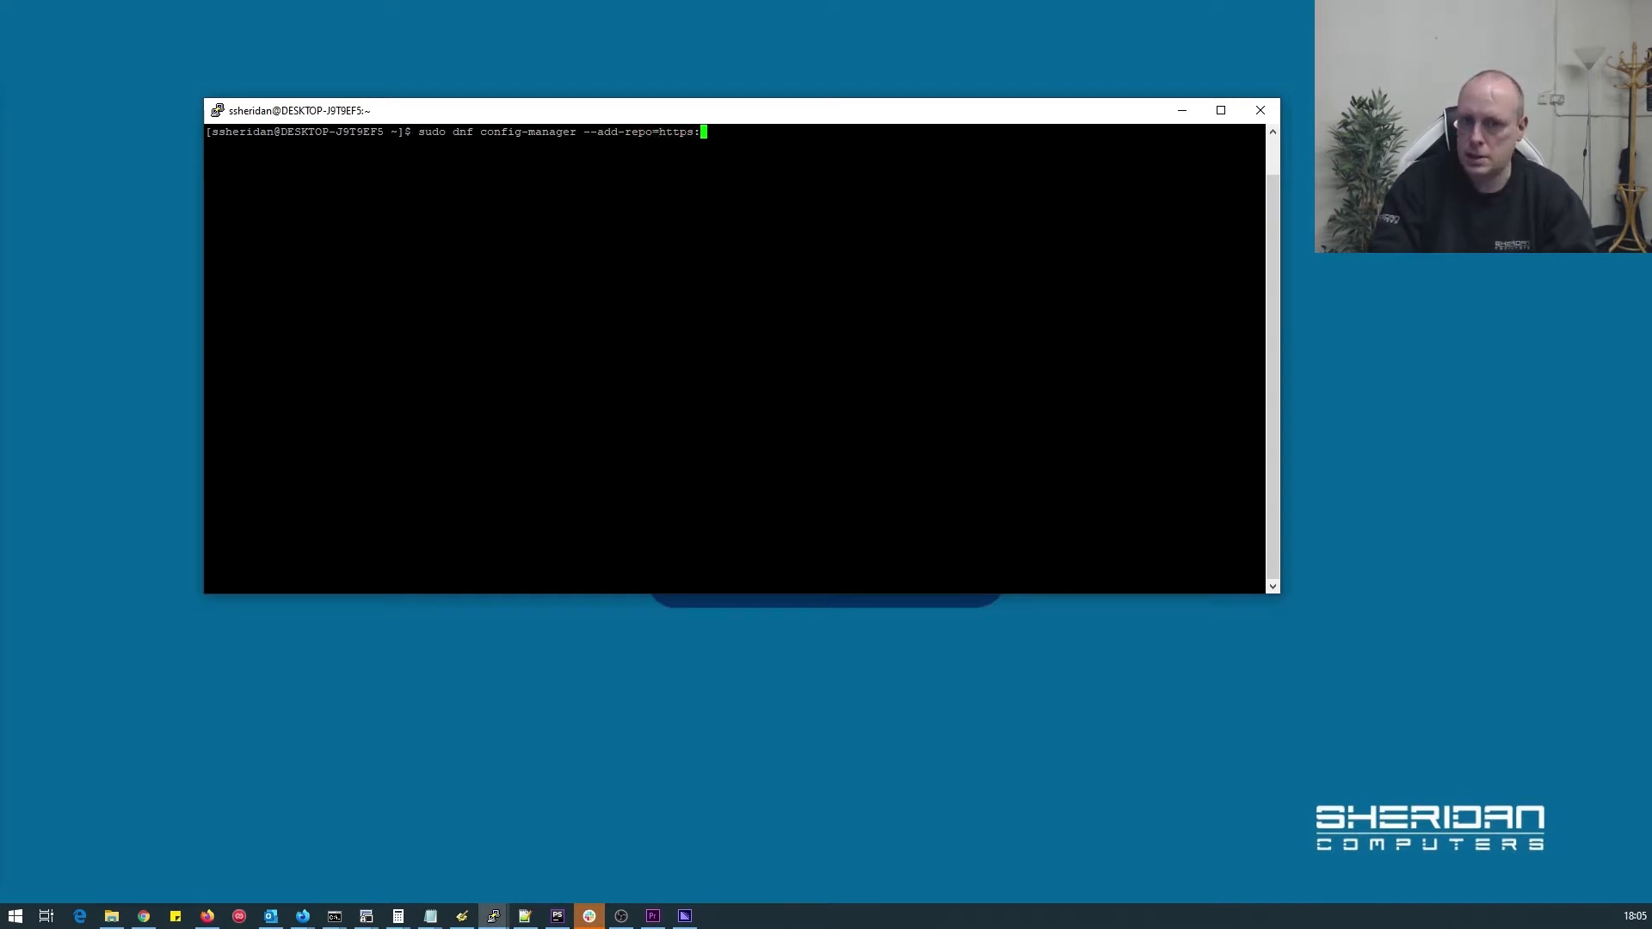
pyautogui.write('//download')
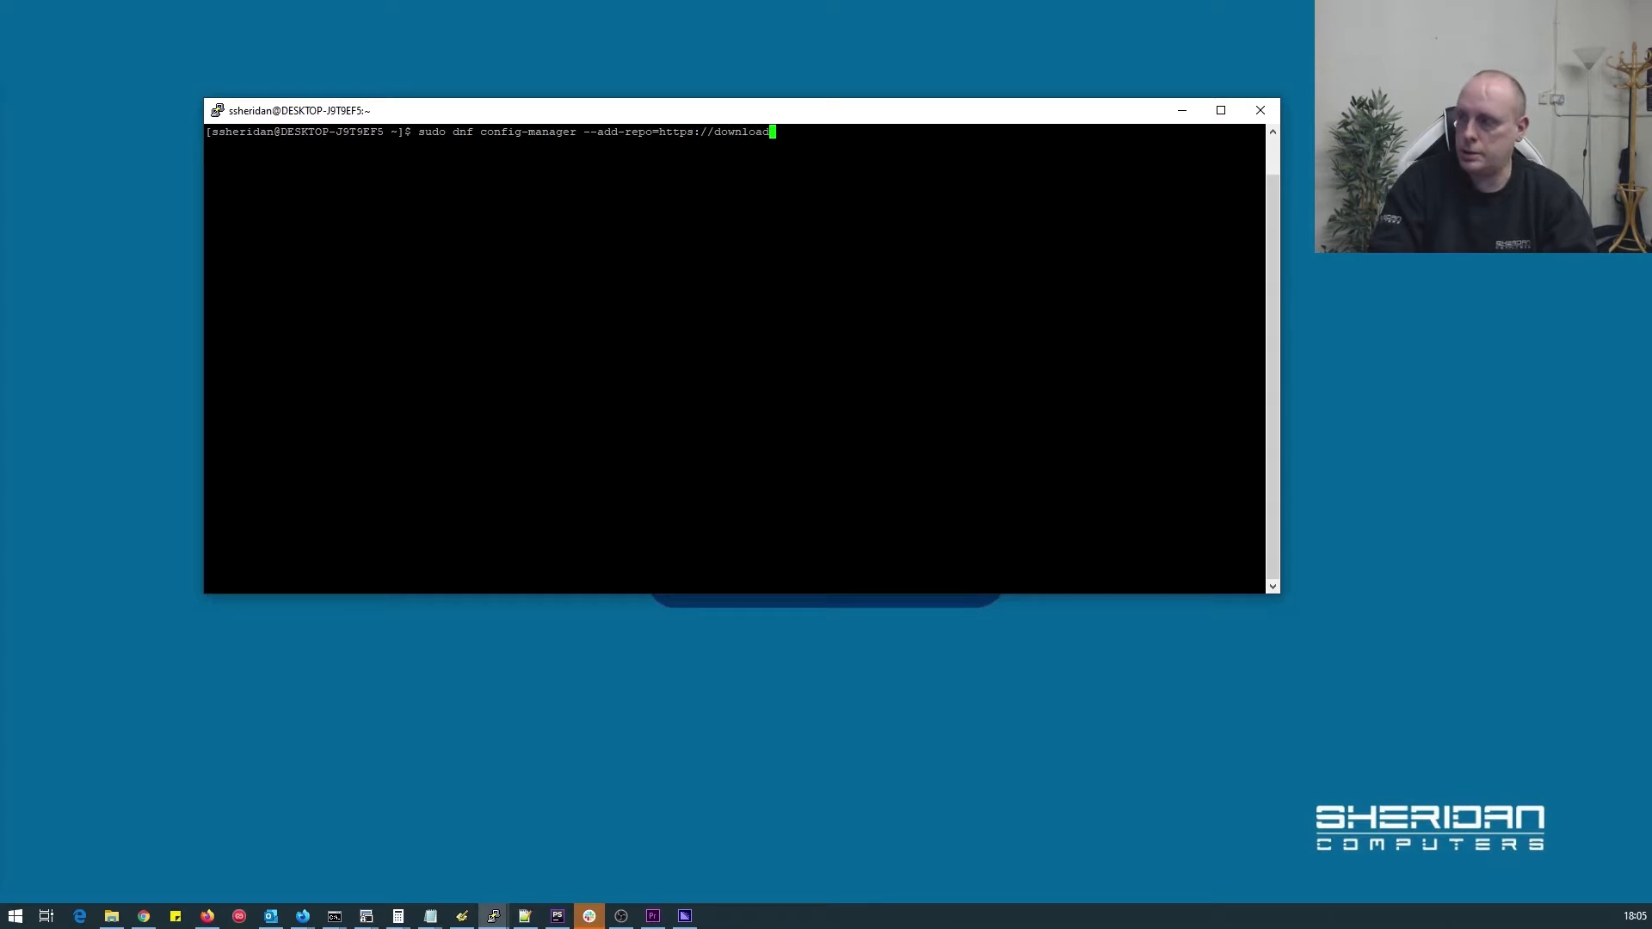
pyautogui.write('.docker.com')
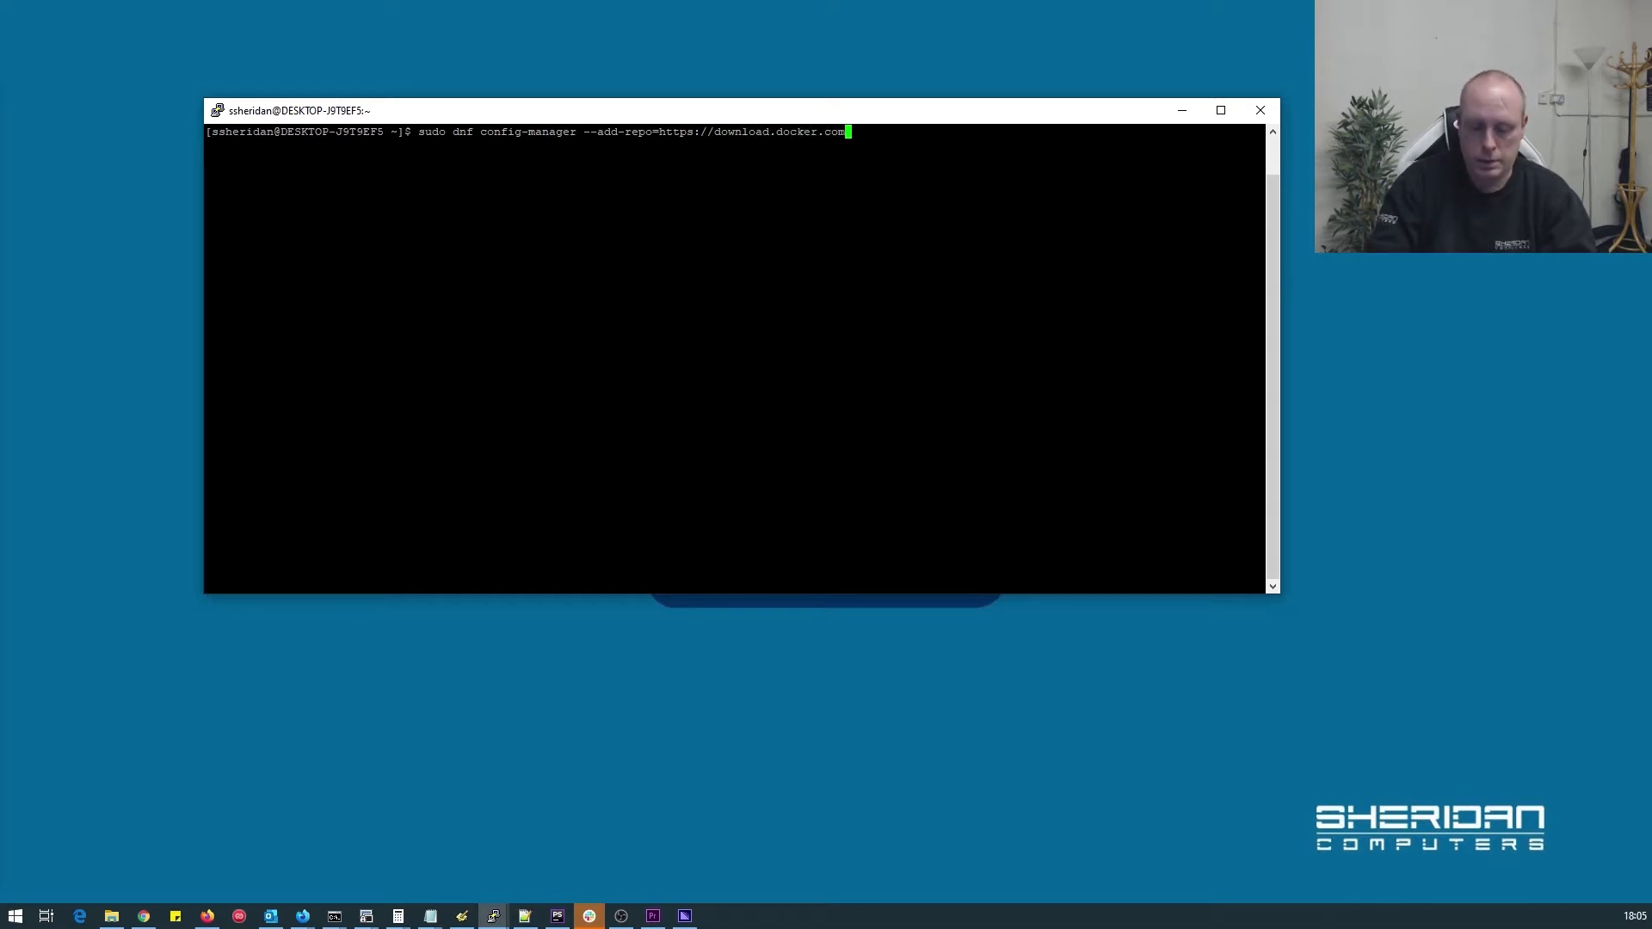
pyautogui.write('/linu')
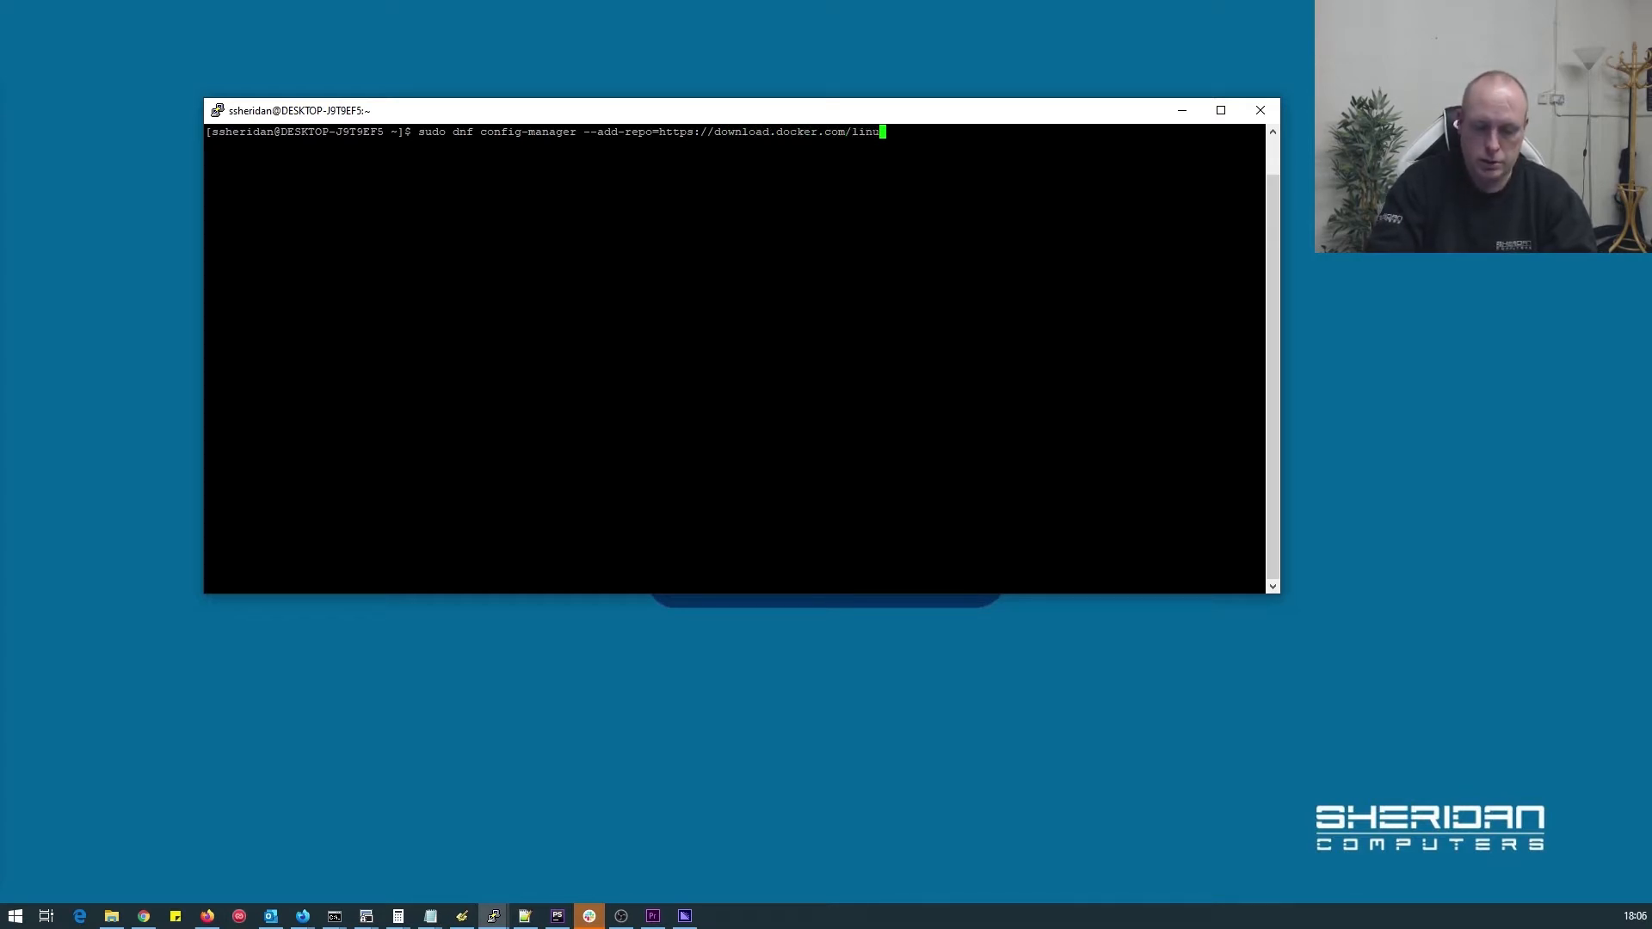
pyautogui.write('x/centos/')
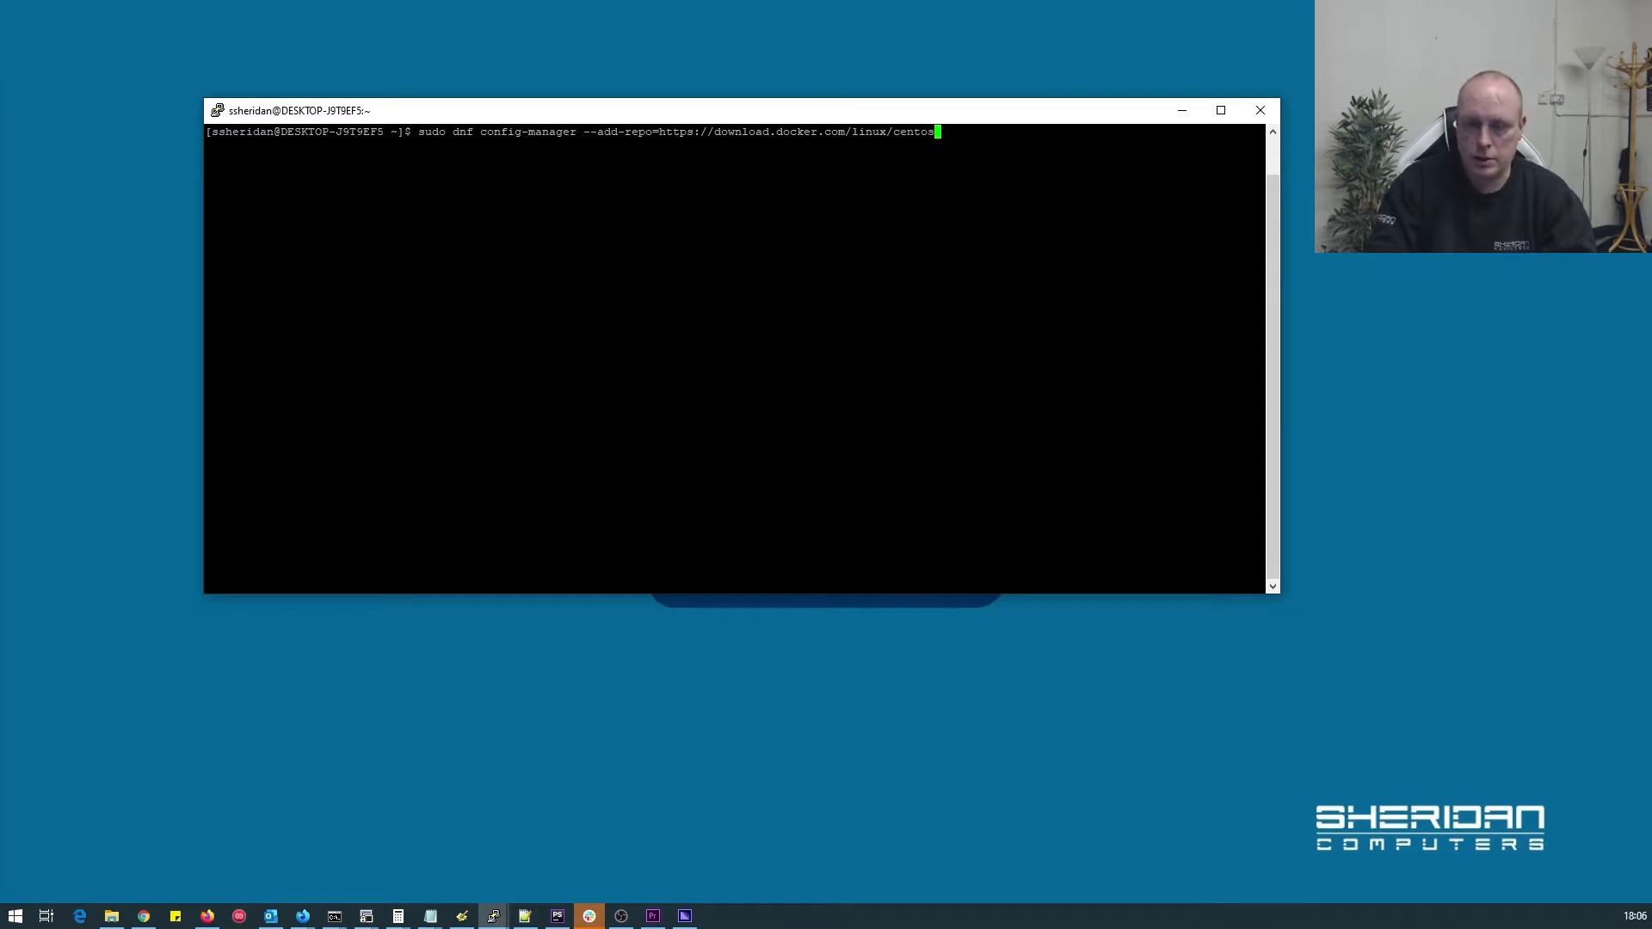
pyautogui.write('docker-')
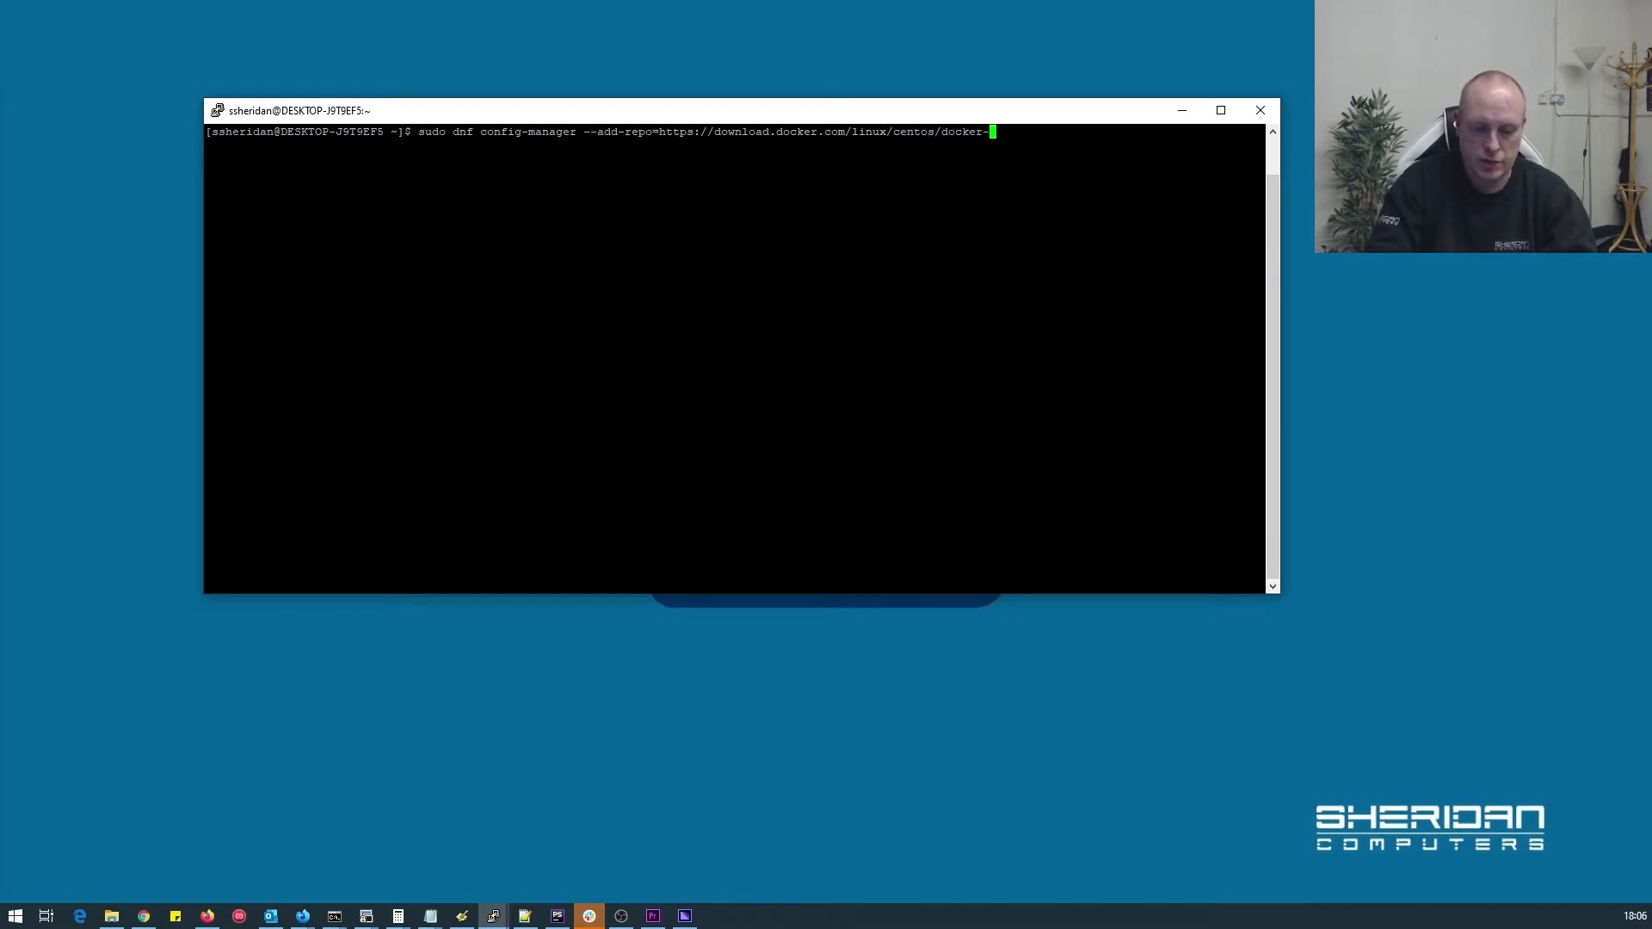
pyautogui.write('ce.repo')
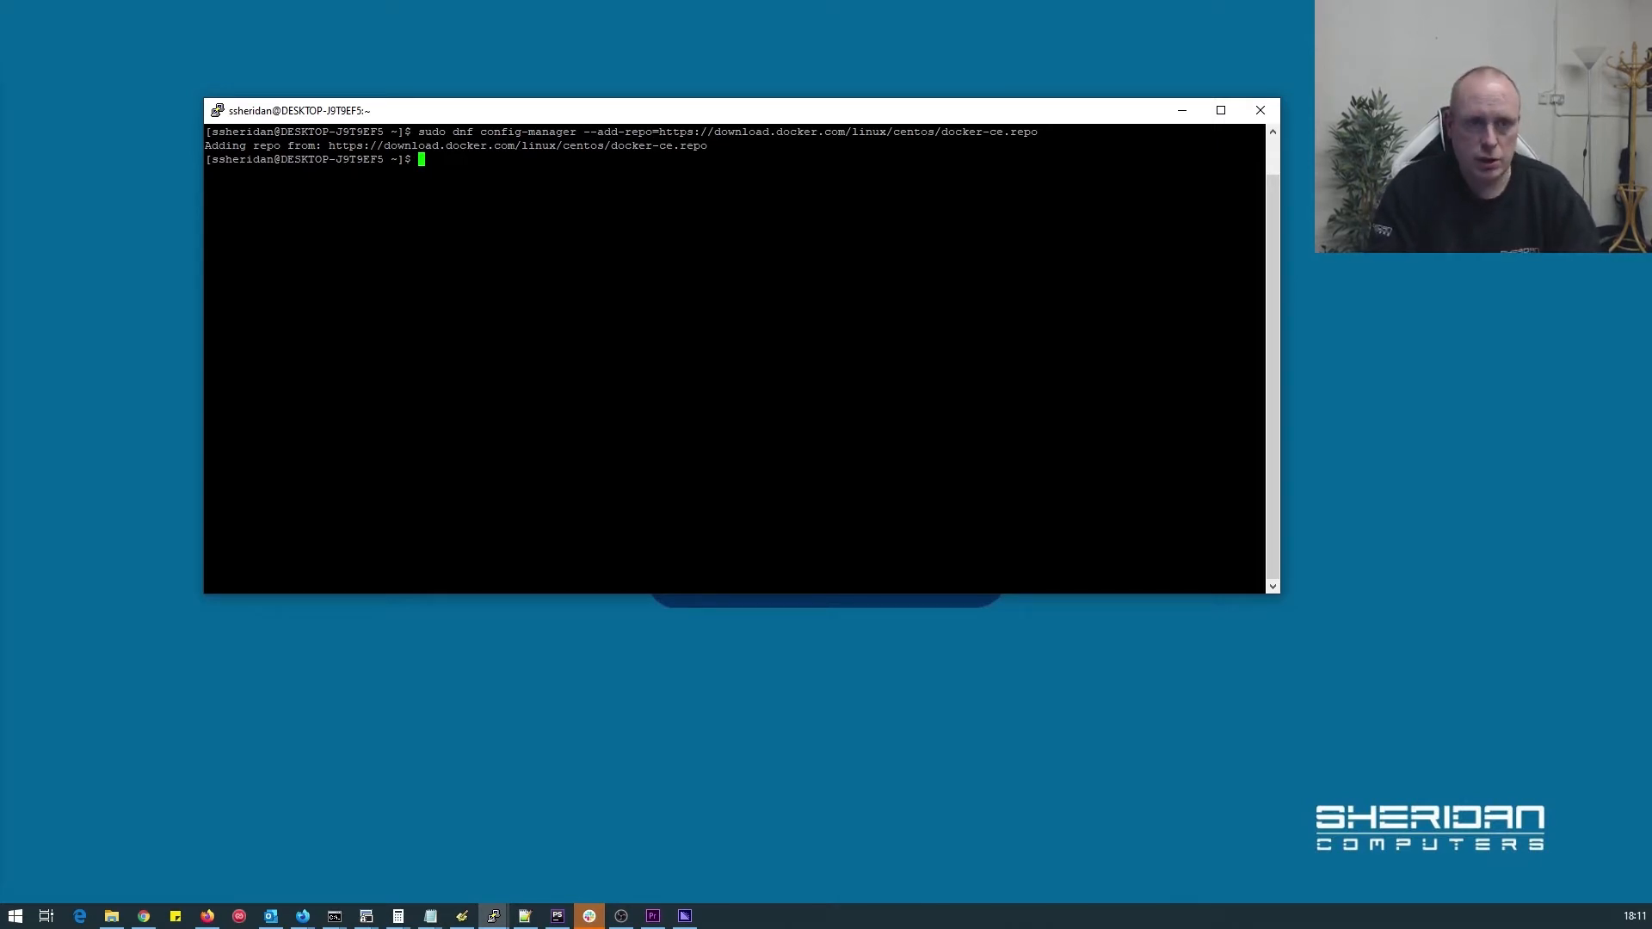
pyautogui.write('dnf list')
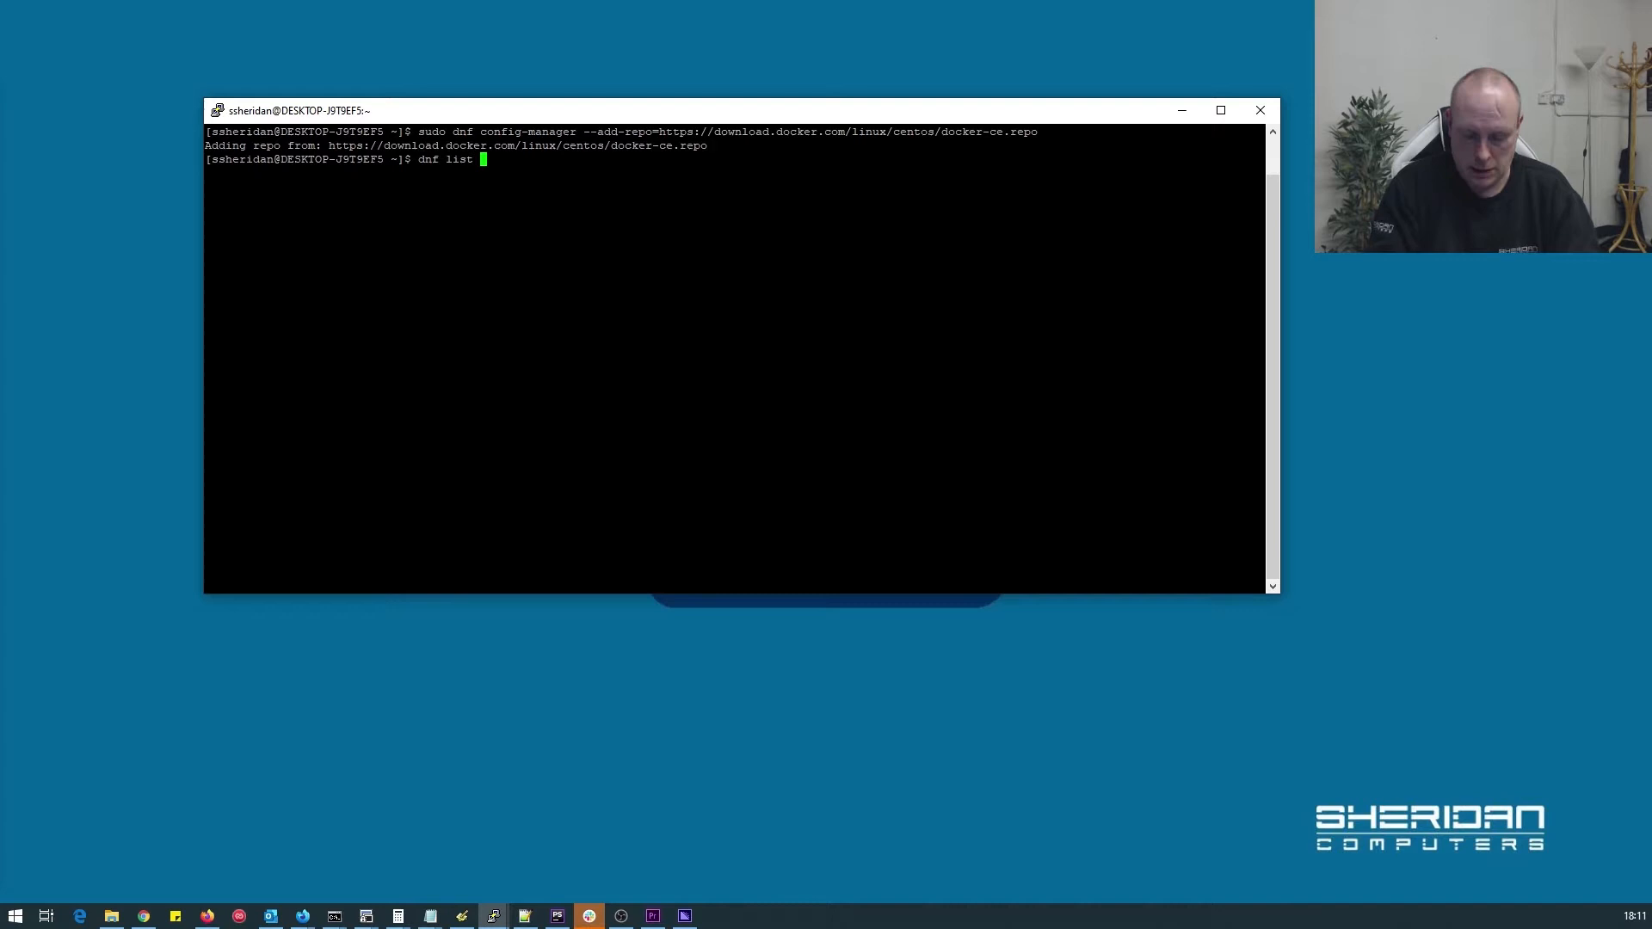
pyautogui.write(' docker-ce --showduplica')
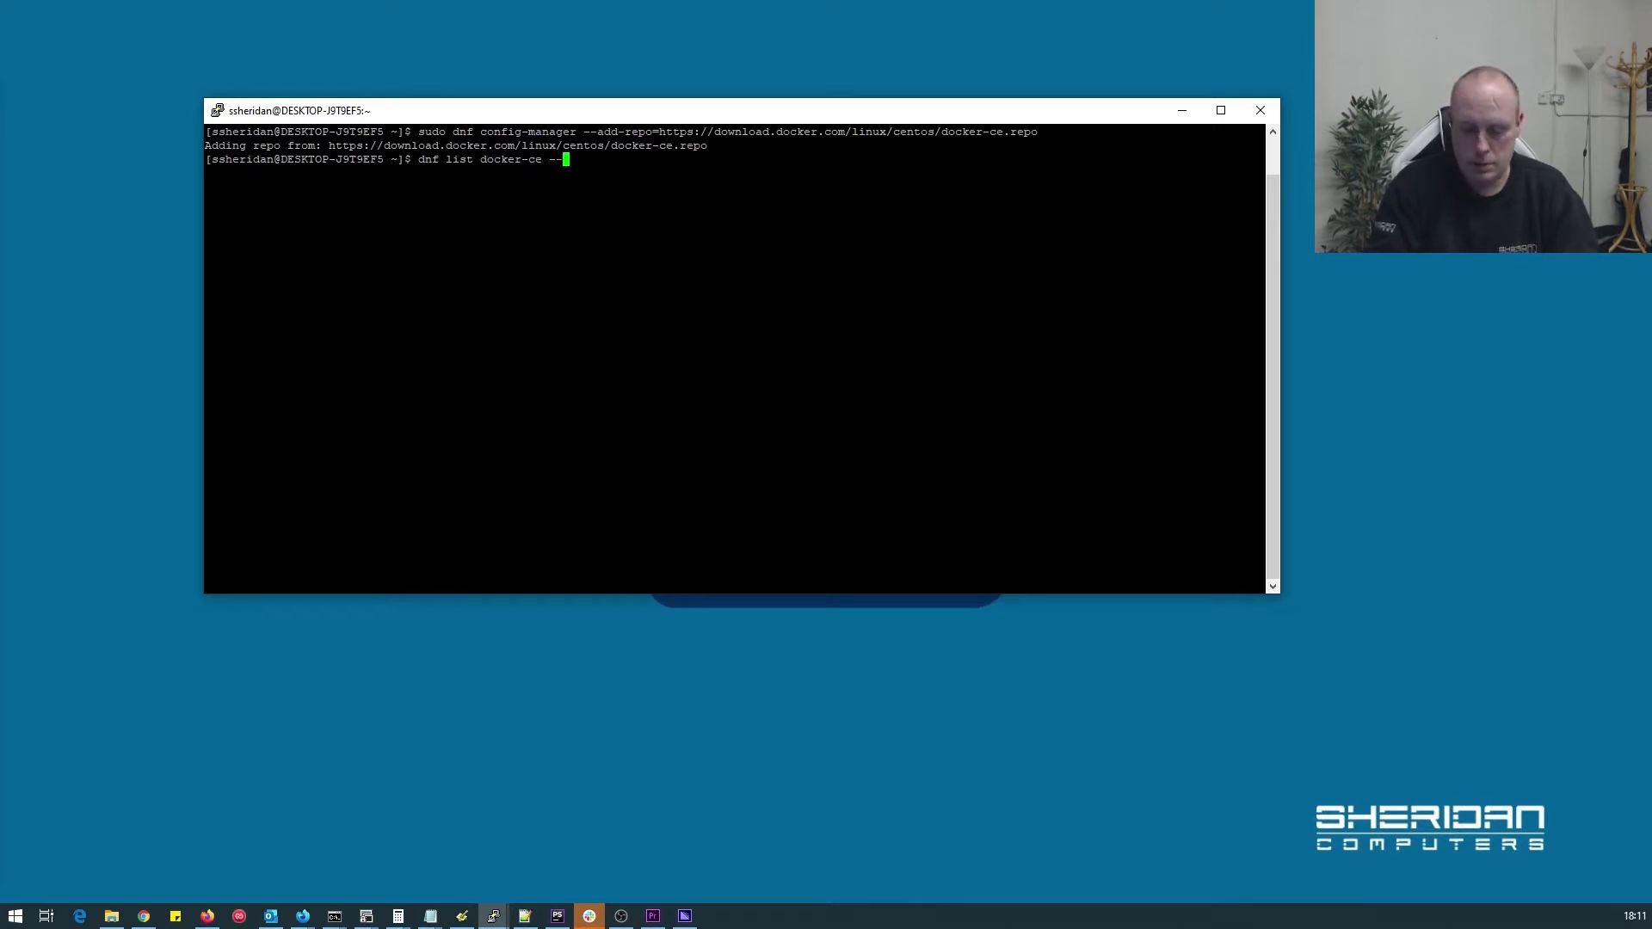
pyautogui.write('tes ')
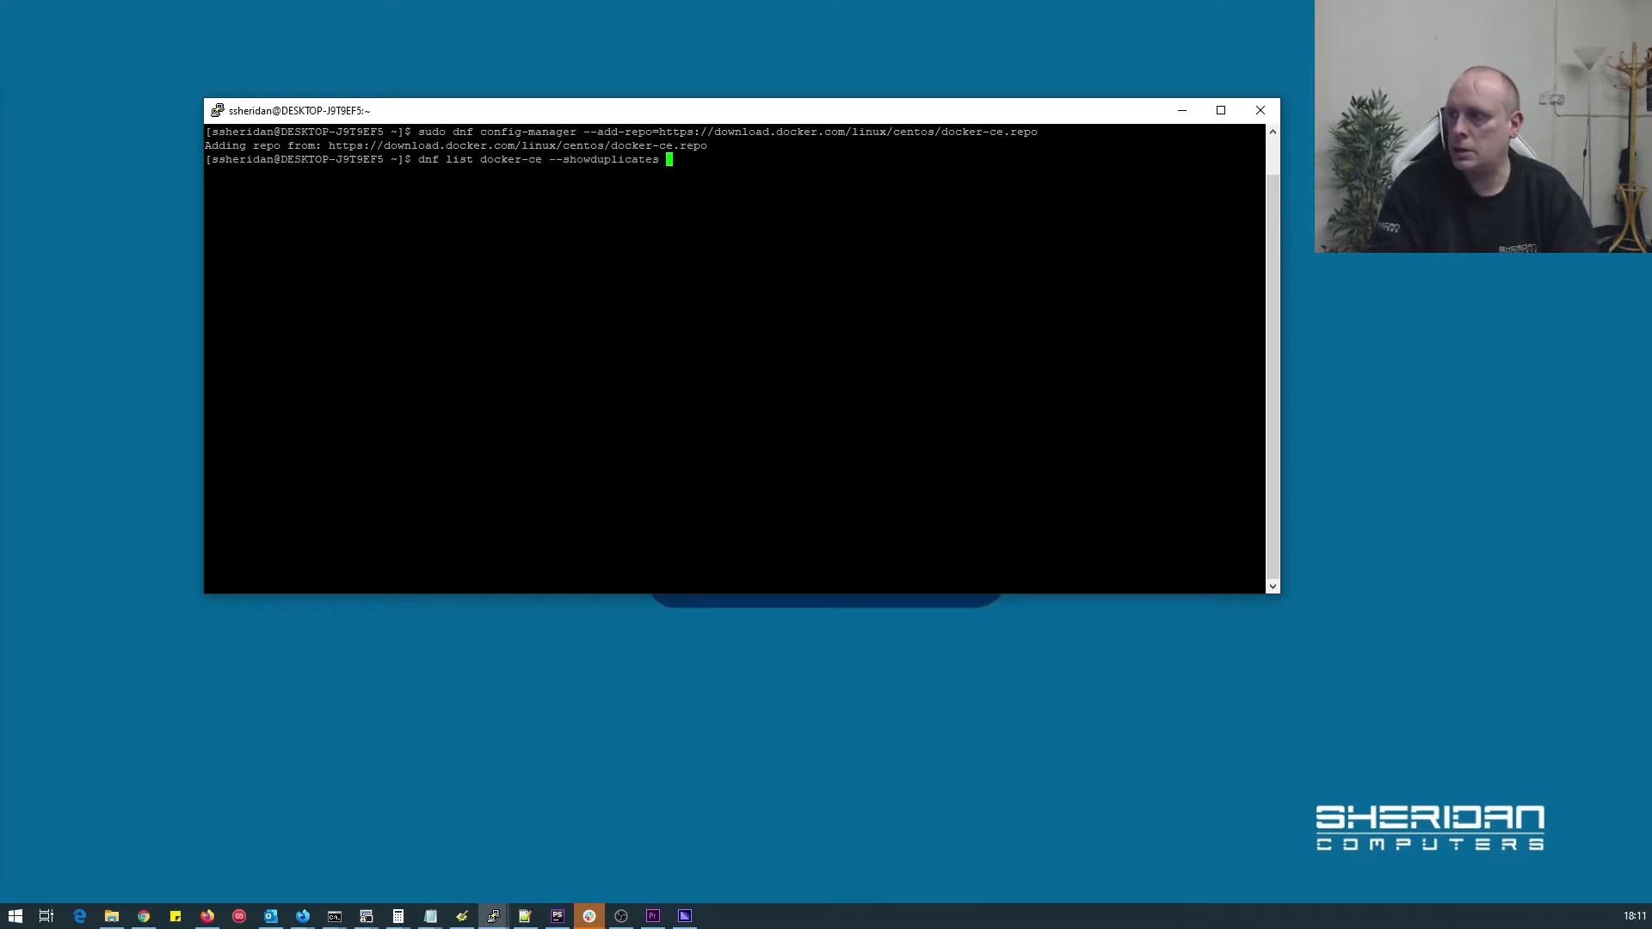
pyautogui.write('| t -')
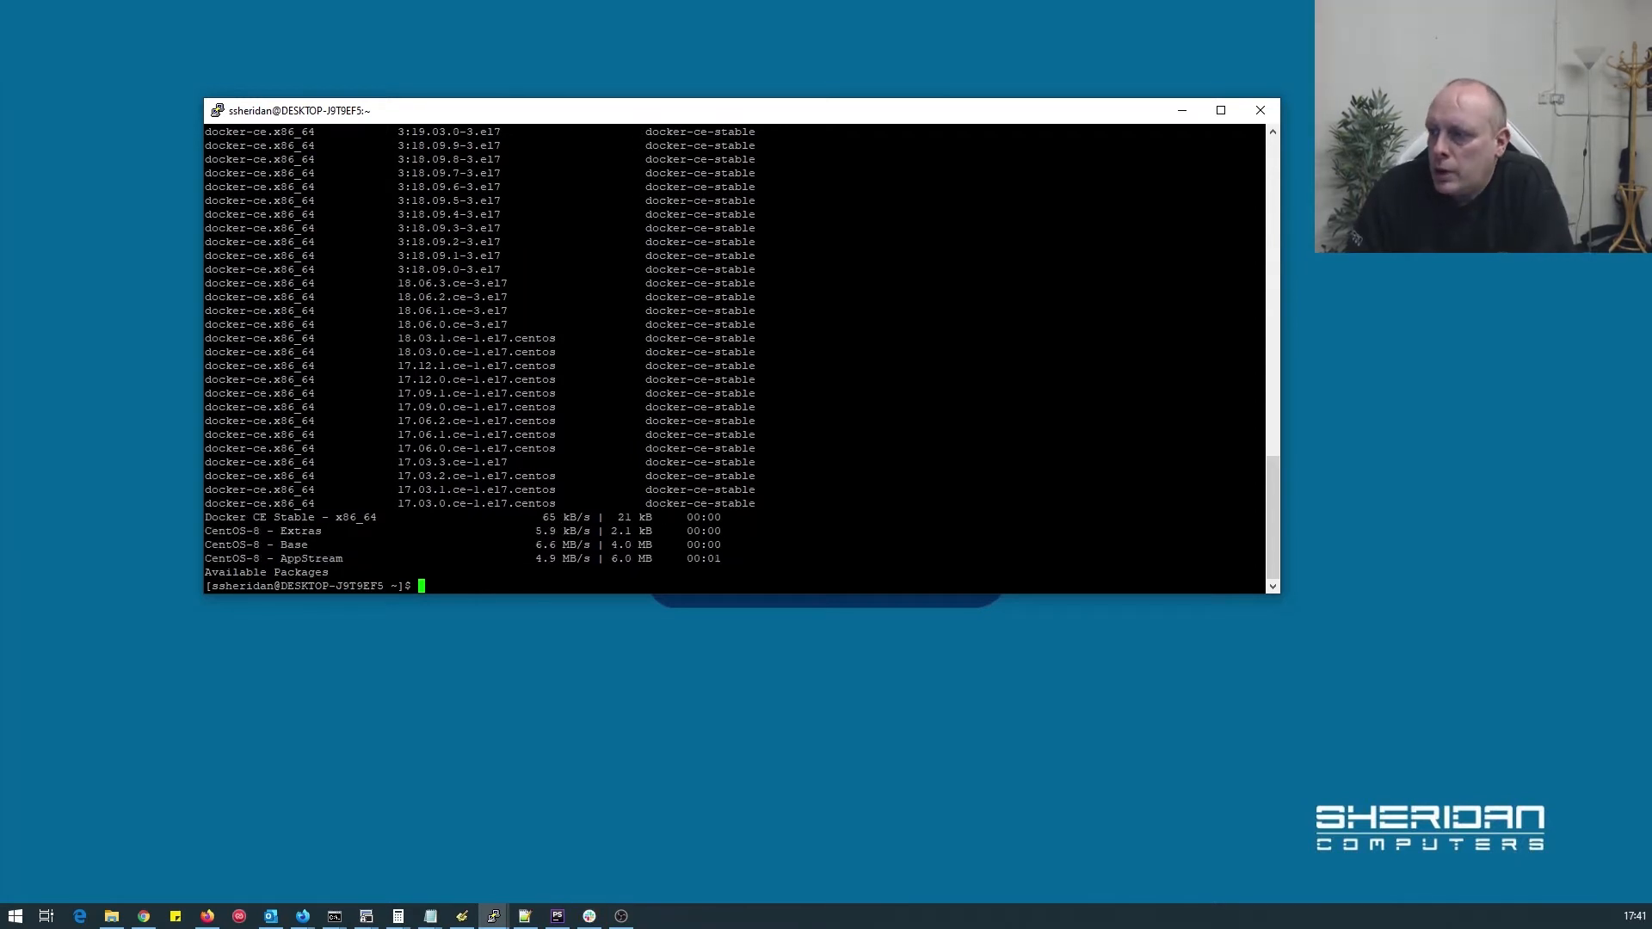
pyautogui.scroll(5, 735, 361)
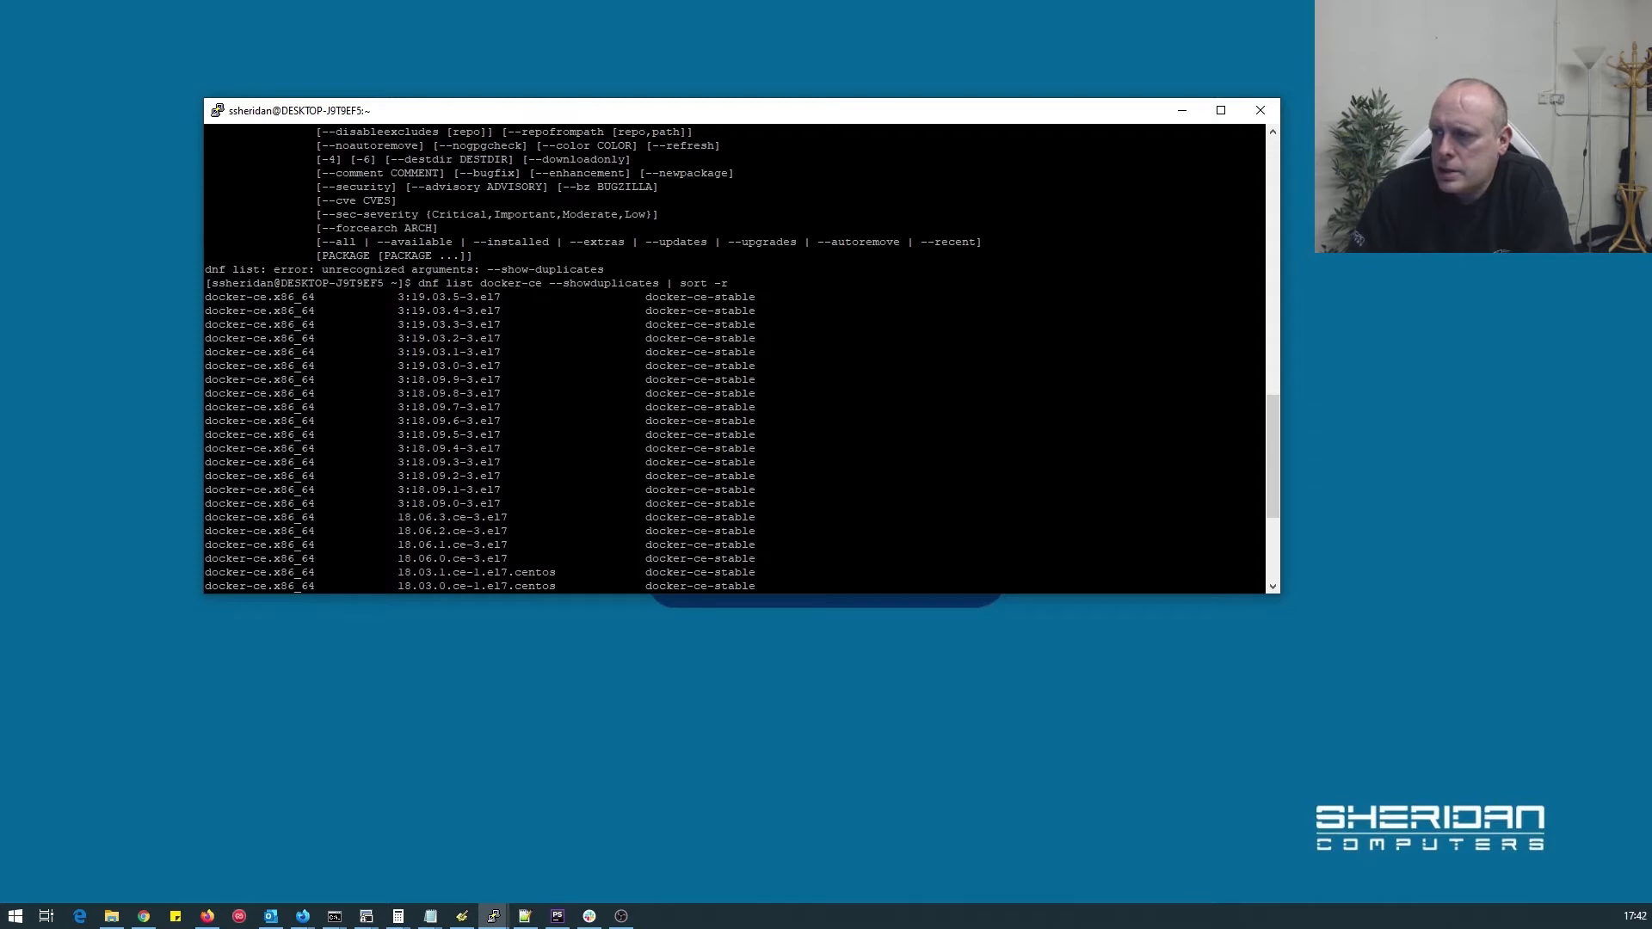
# - Select the newest docker-ce version string 3:19.03.5-3.el7 to copy it
pyautogui.moveTo(398, 296); pyautogui.dragTo(480, 297)
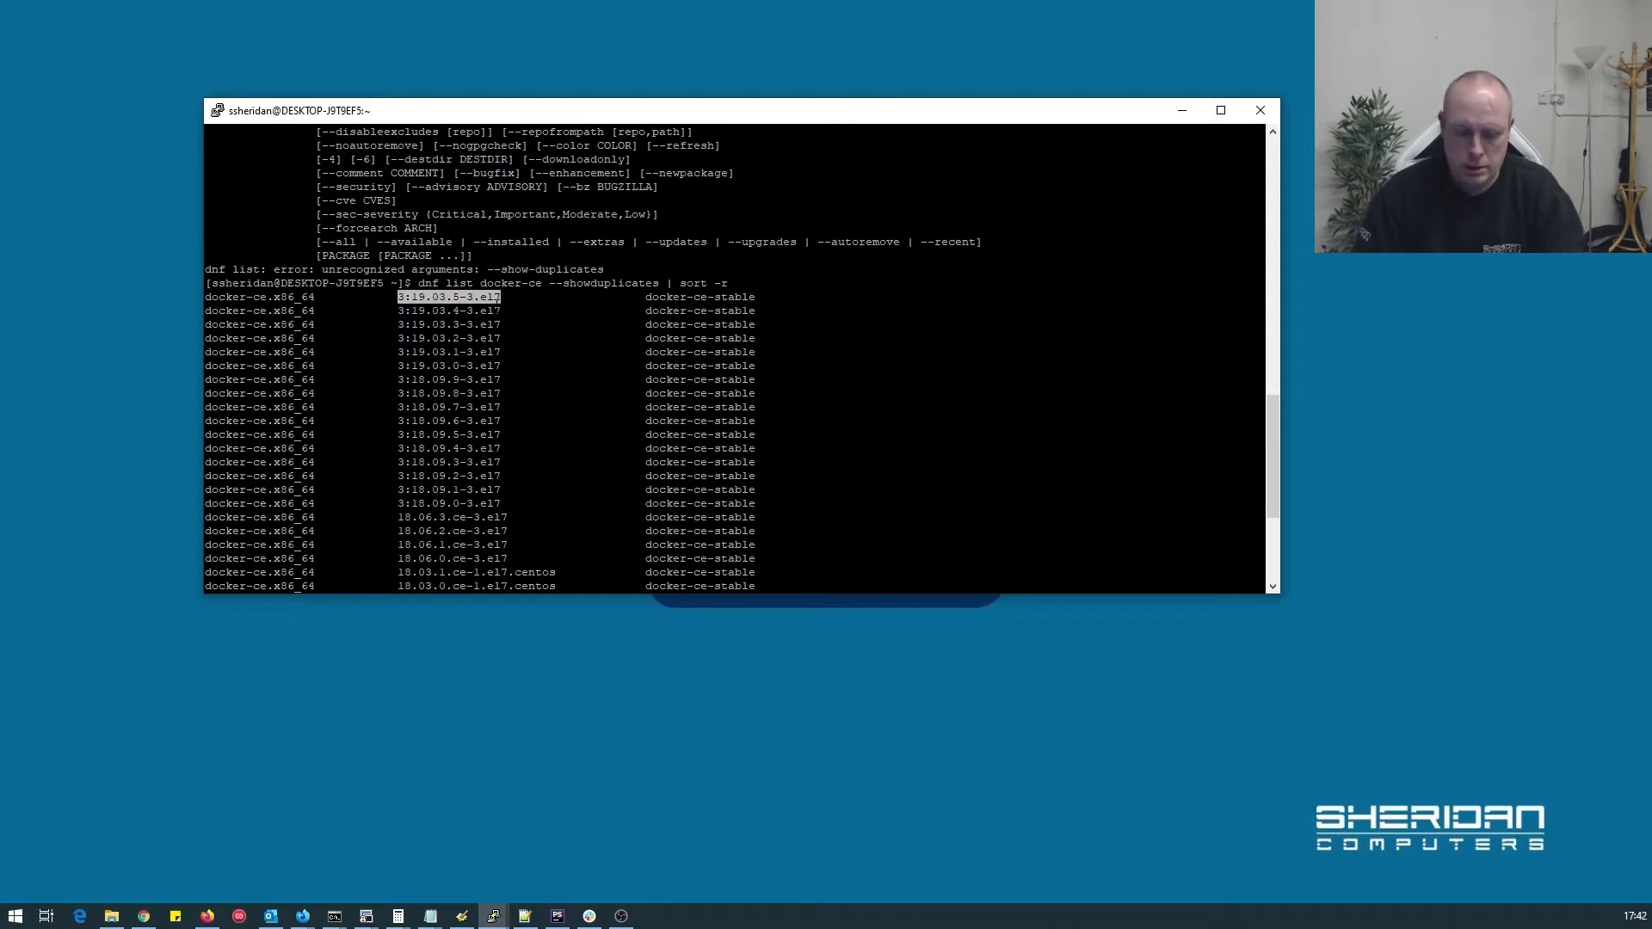
pyautogui.scroll(-5, 736, 362)
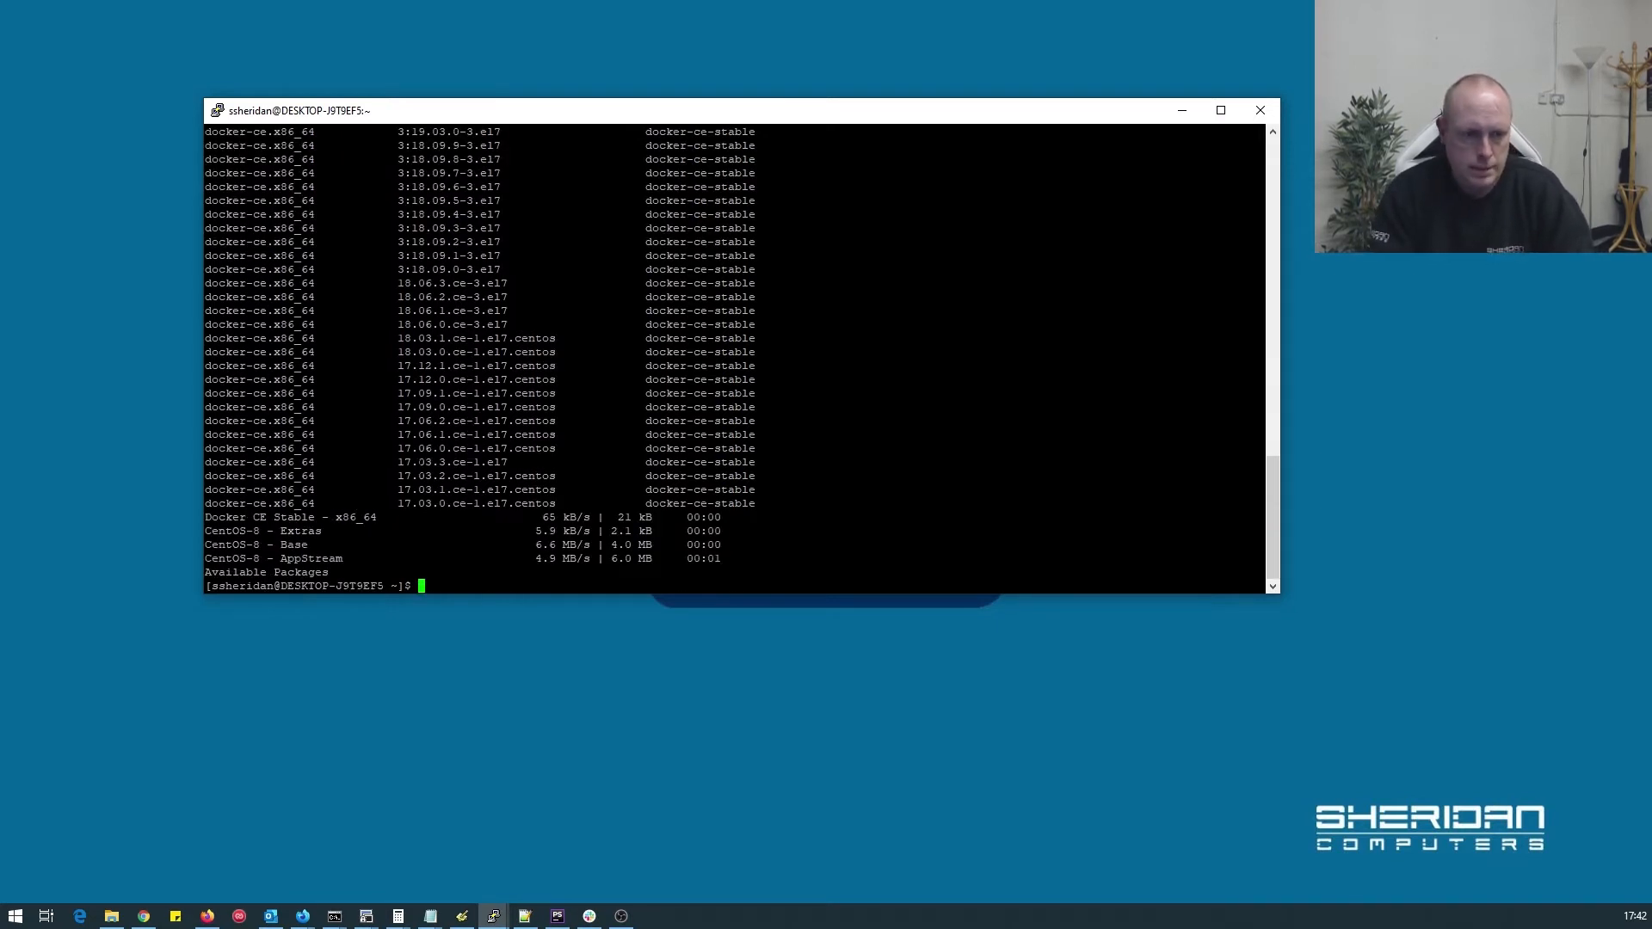
pyautogui.write('sudo dnf')
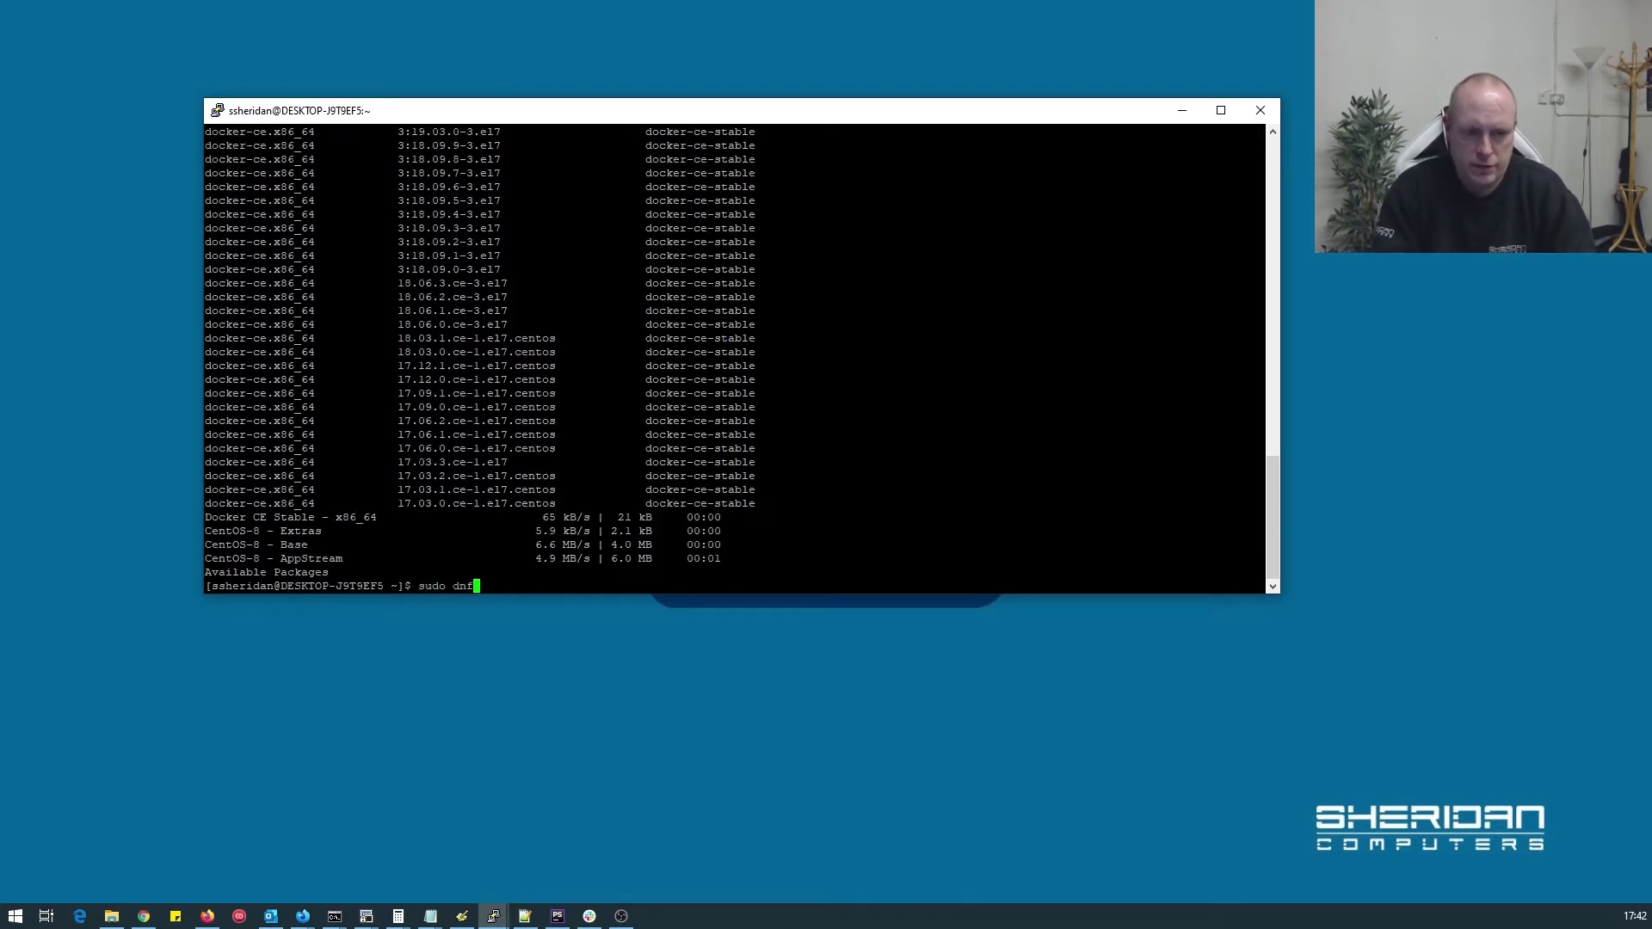
pyautogui.write(' install do')
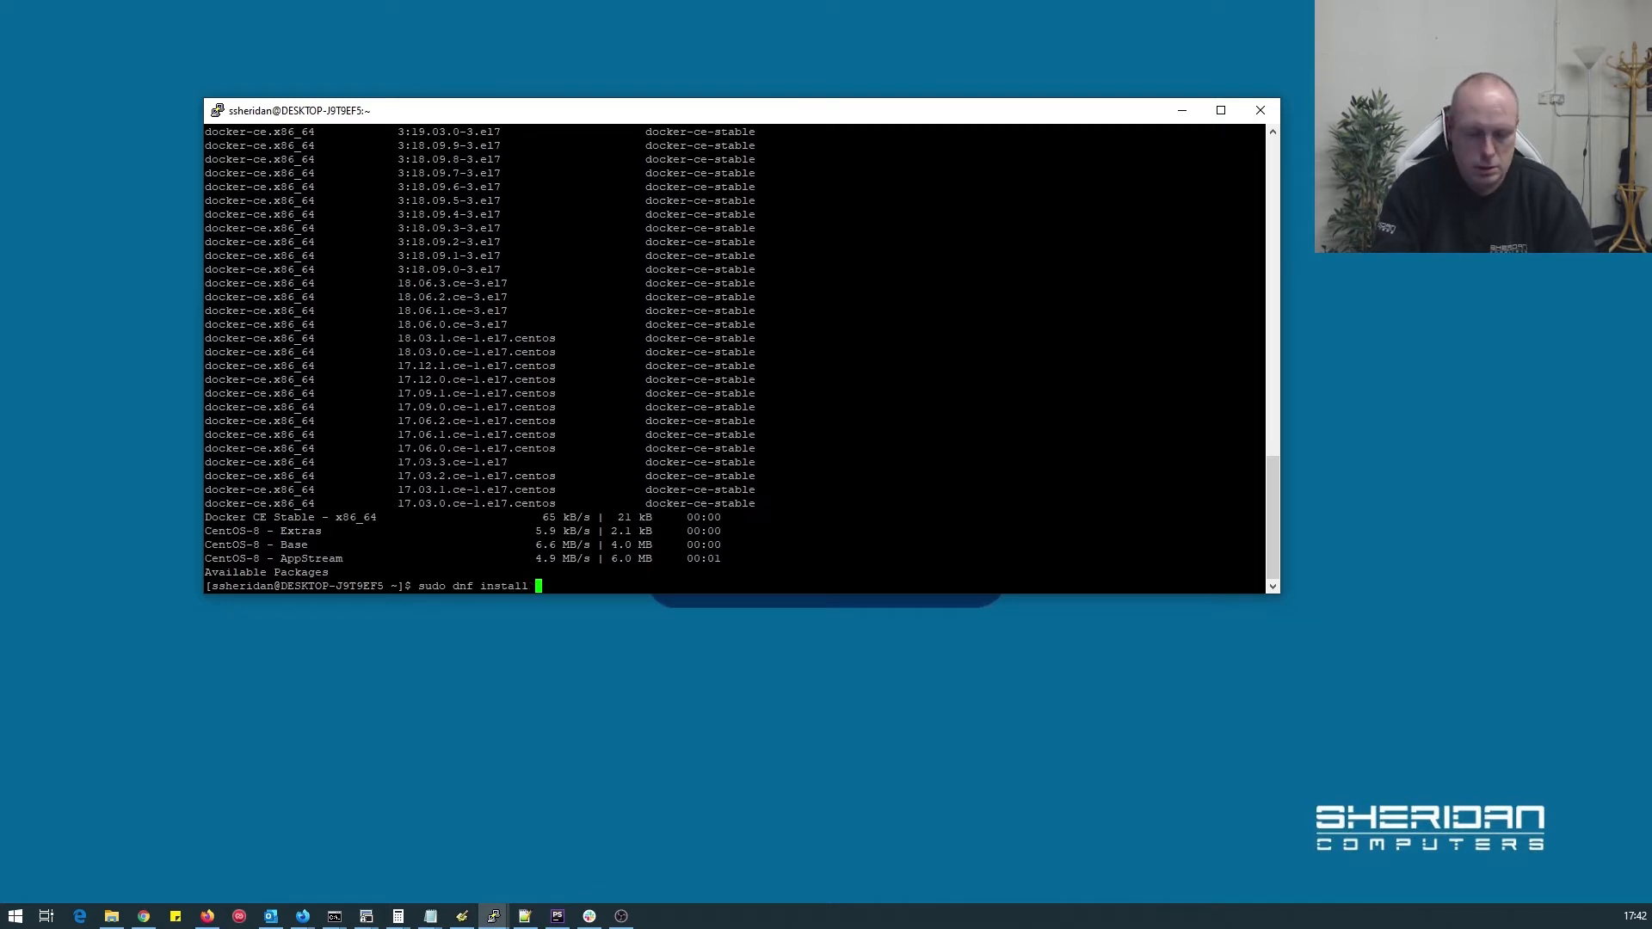
pyautogui.write('cker')
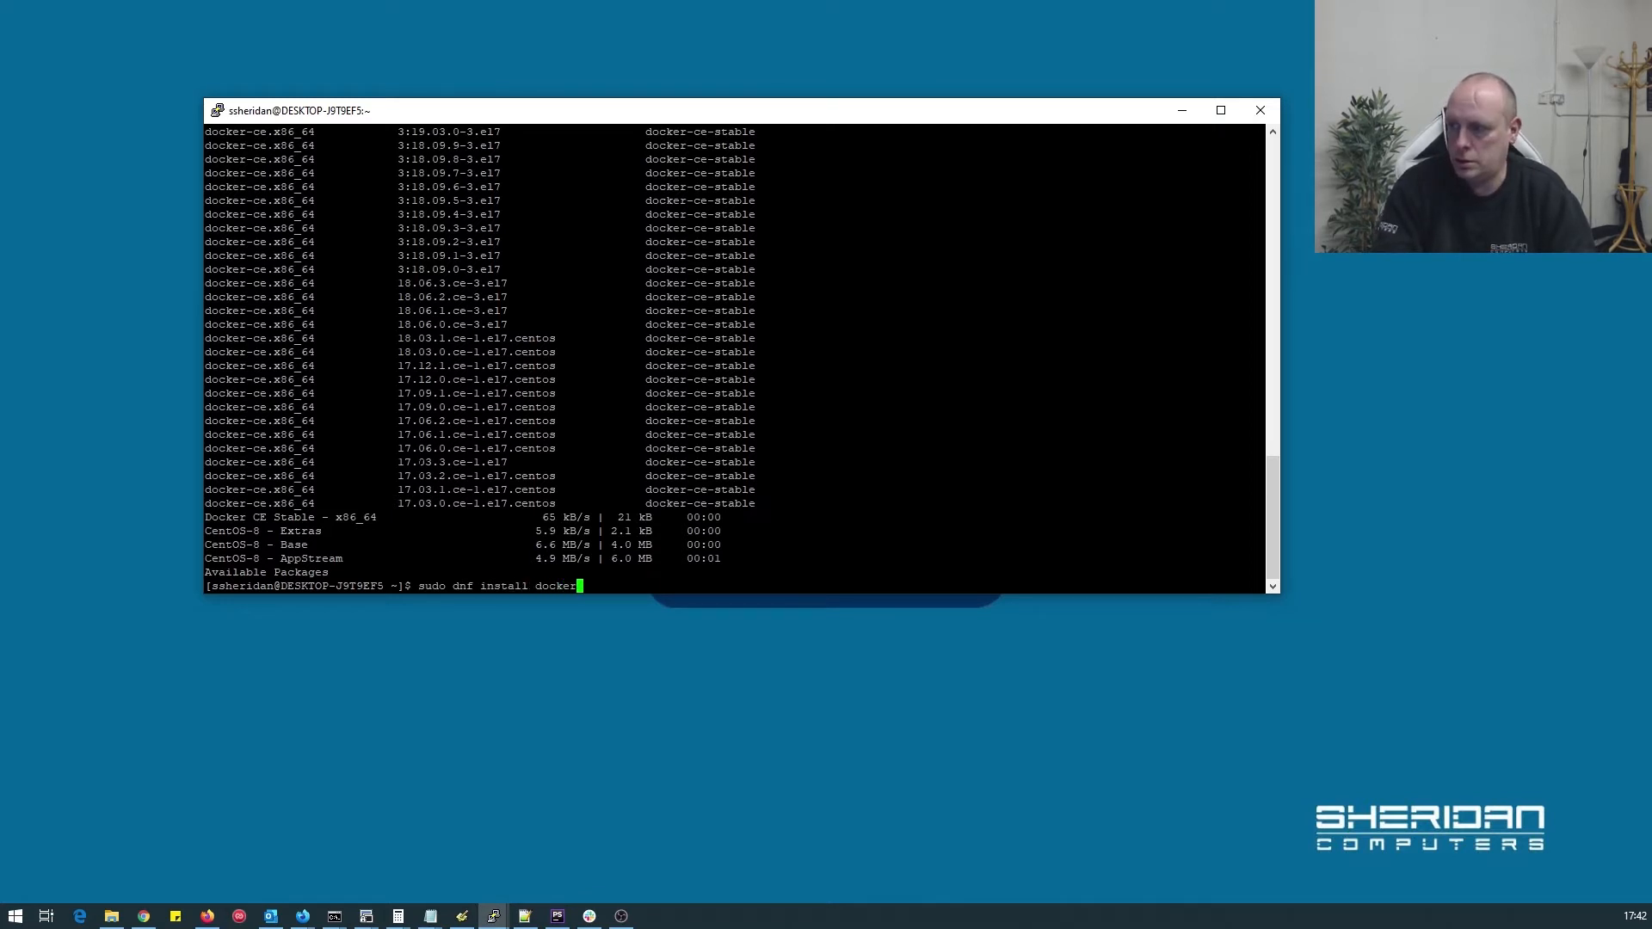
pyautogui.write('-ce-')
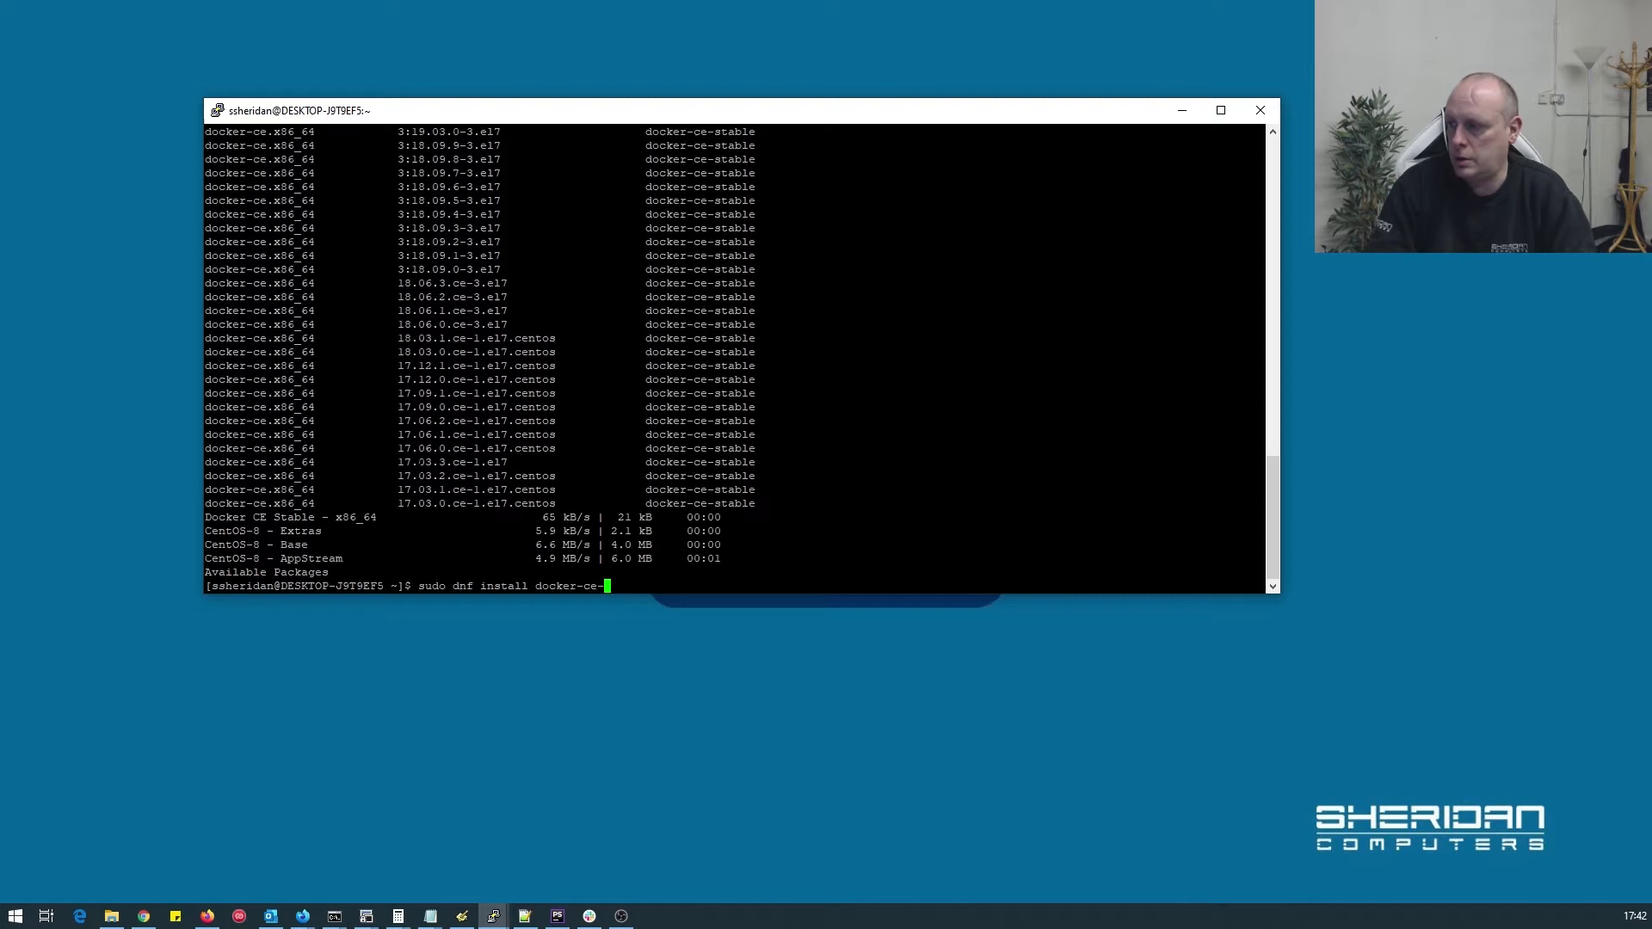
pyautogui.write('3:19.03.5-3.el7')
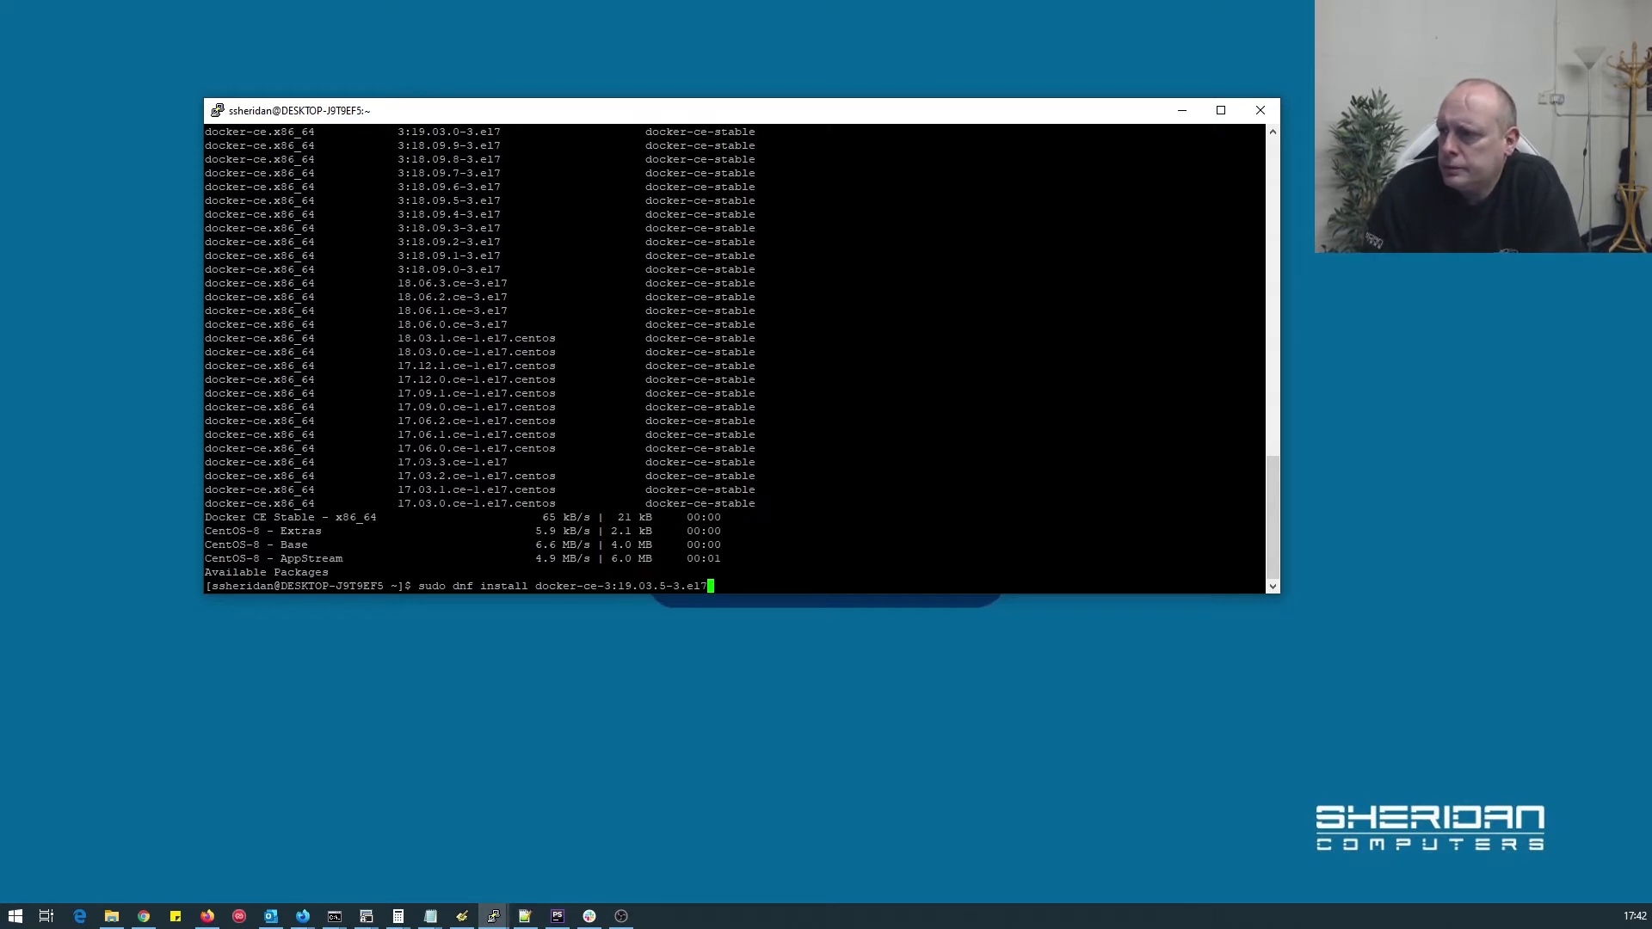
# - Run sudo dnf install docker-ce-3:19.03.5-3.el7, which fails on the containerd.io dependency
pyautogui.press('Return')
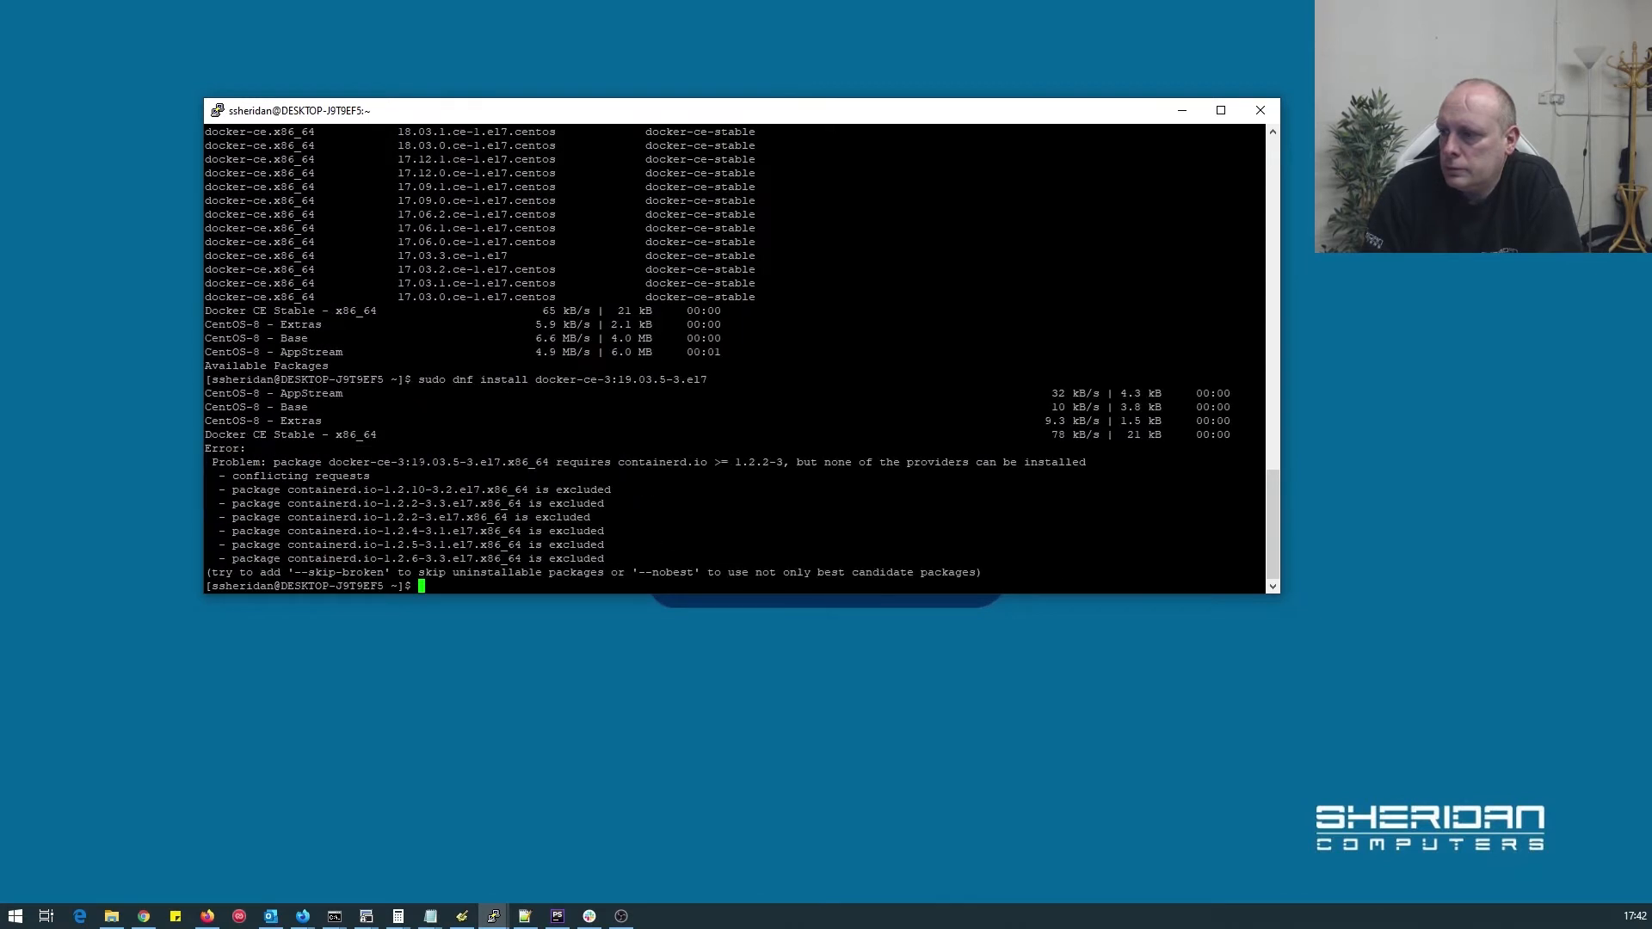
pyautogui.hotkey('alt', 'Tab')
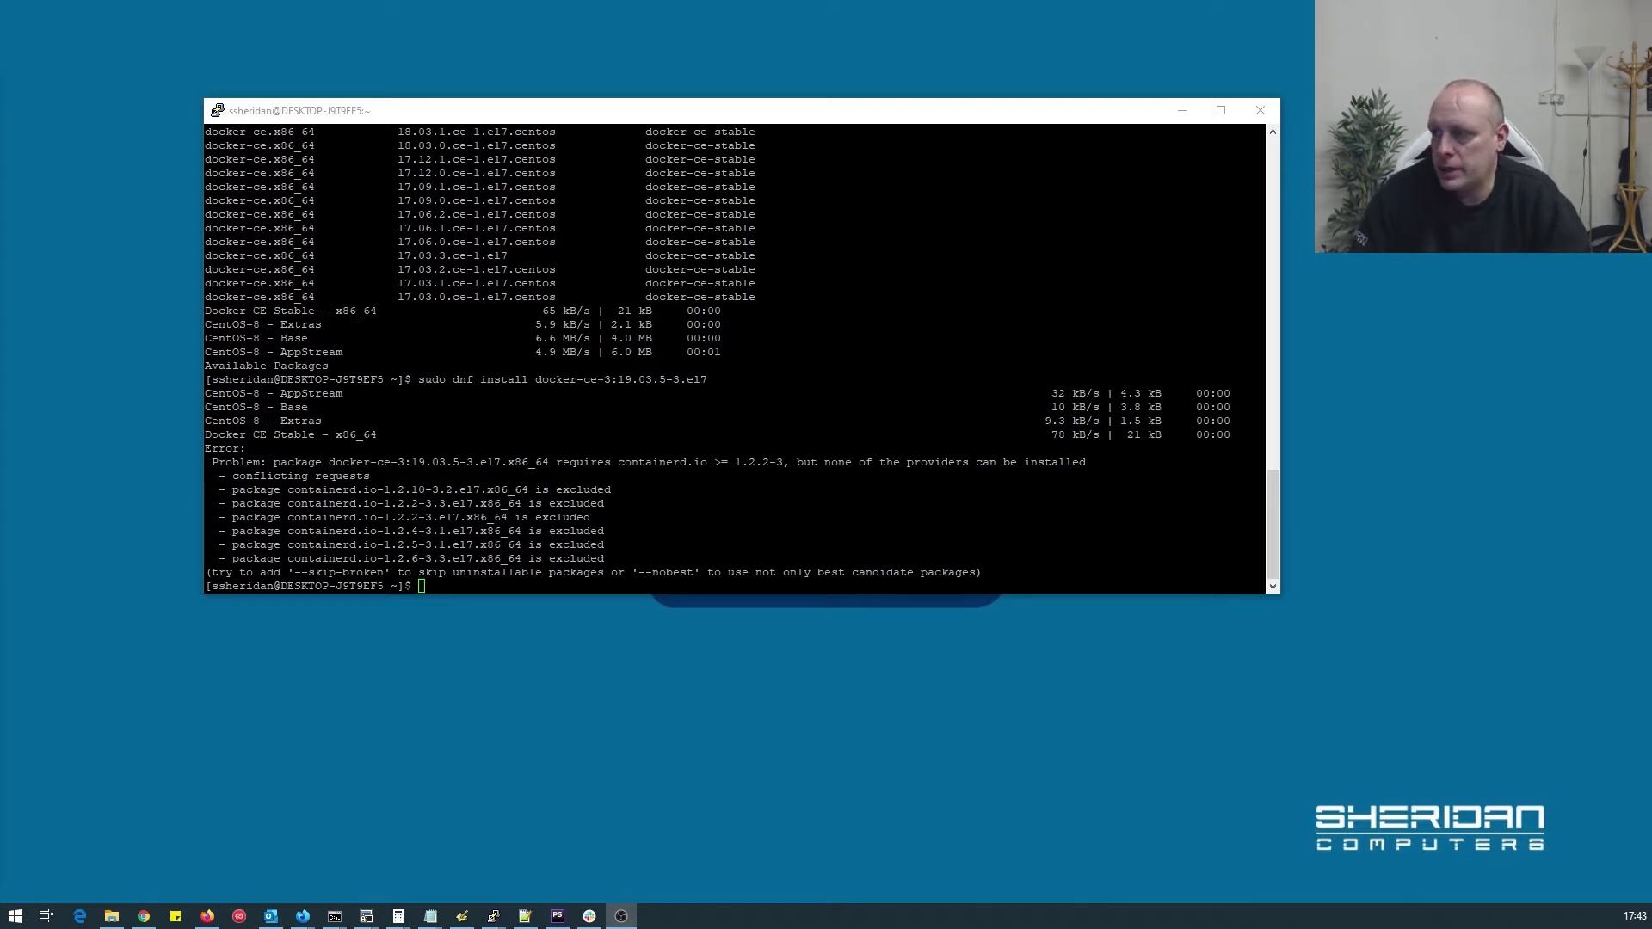
# - Install containerd.io 1.2.6-3.3.el7 from its download.docker.com RPM URL with dnf, answering y
pyautogui.hotkey('alt', 'Tab')
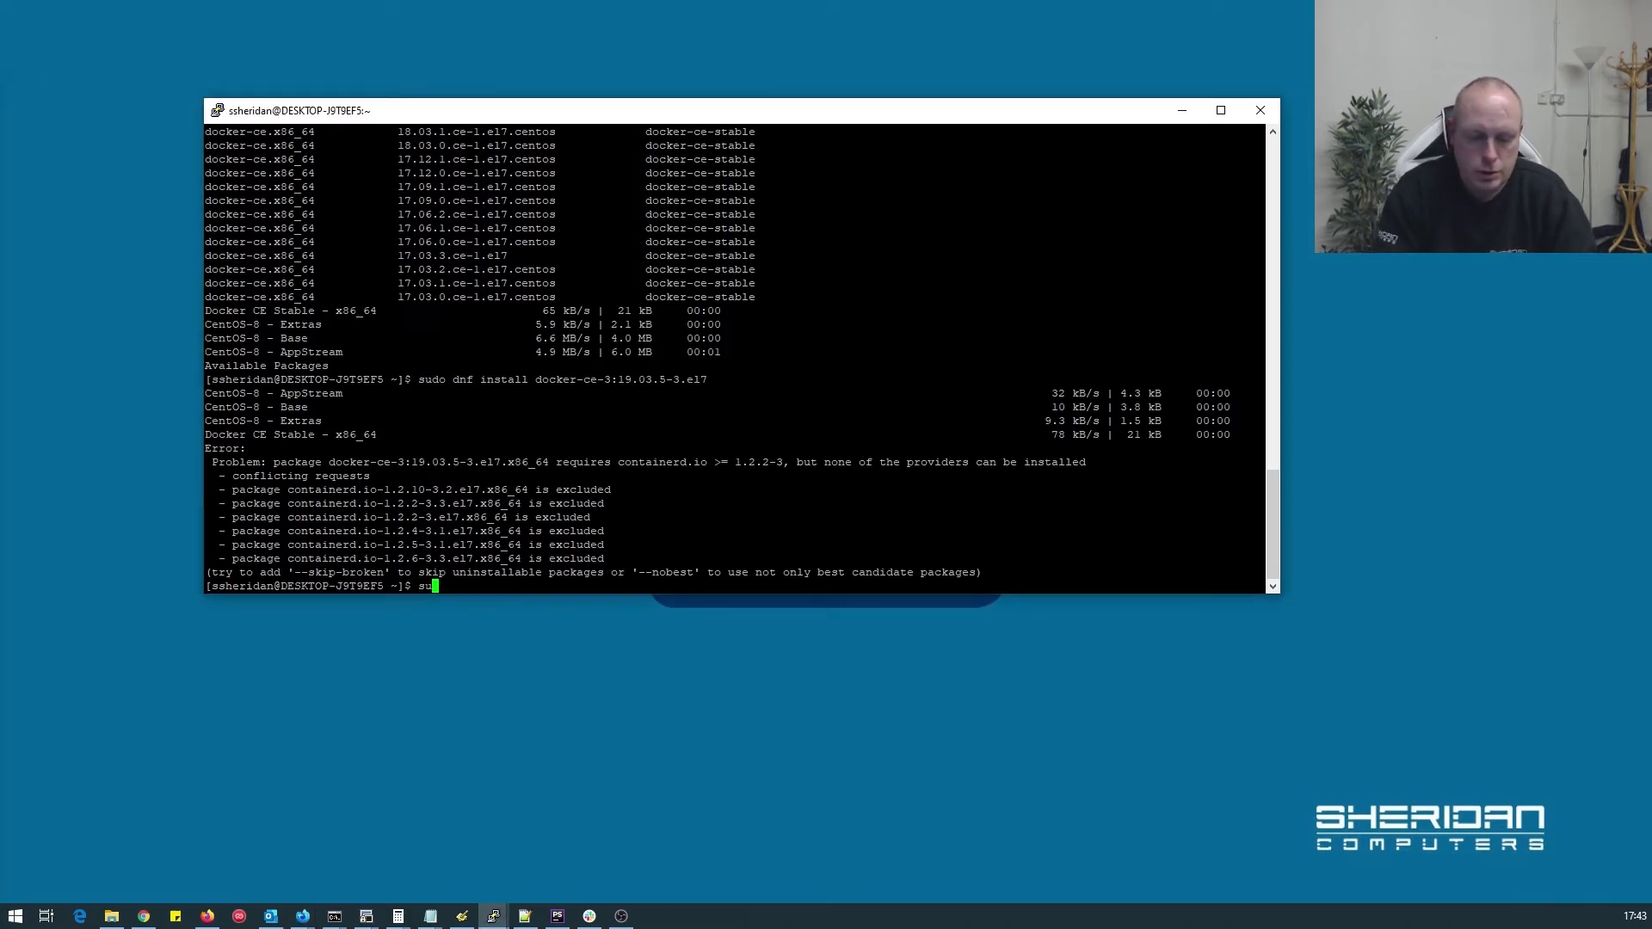
pyautogui.write('sudo dnf doc')
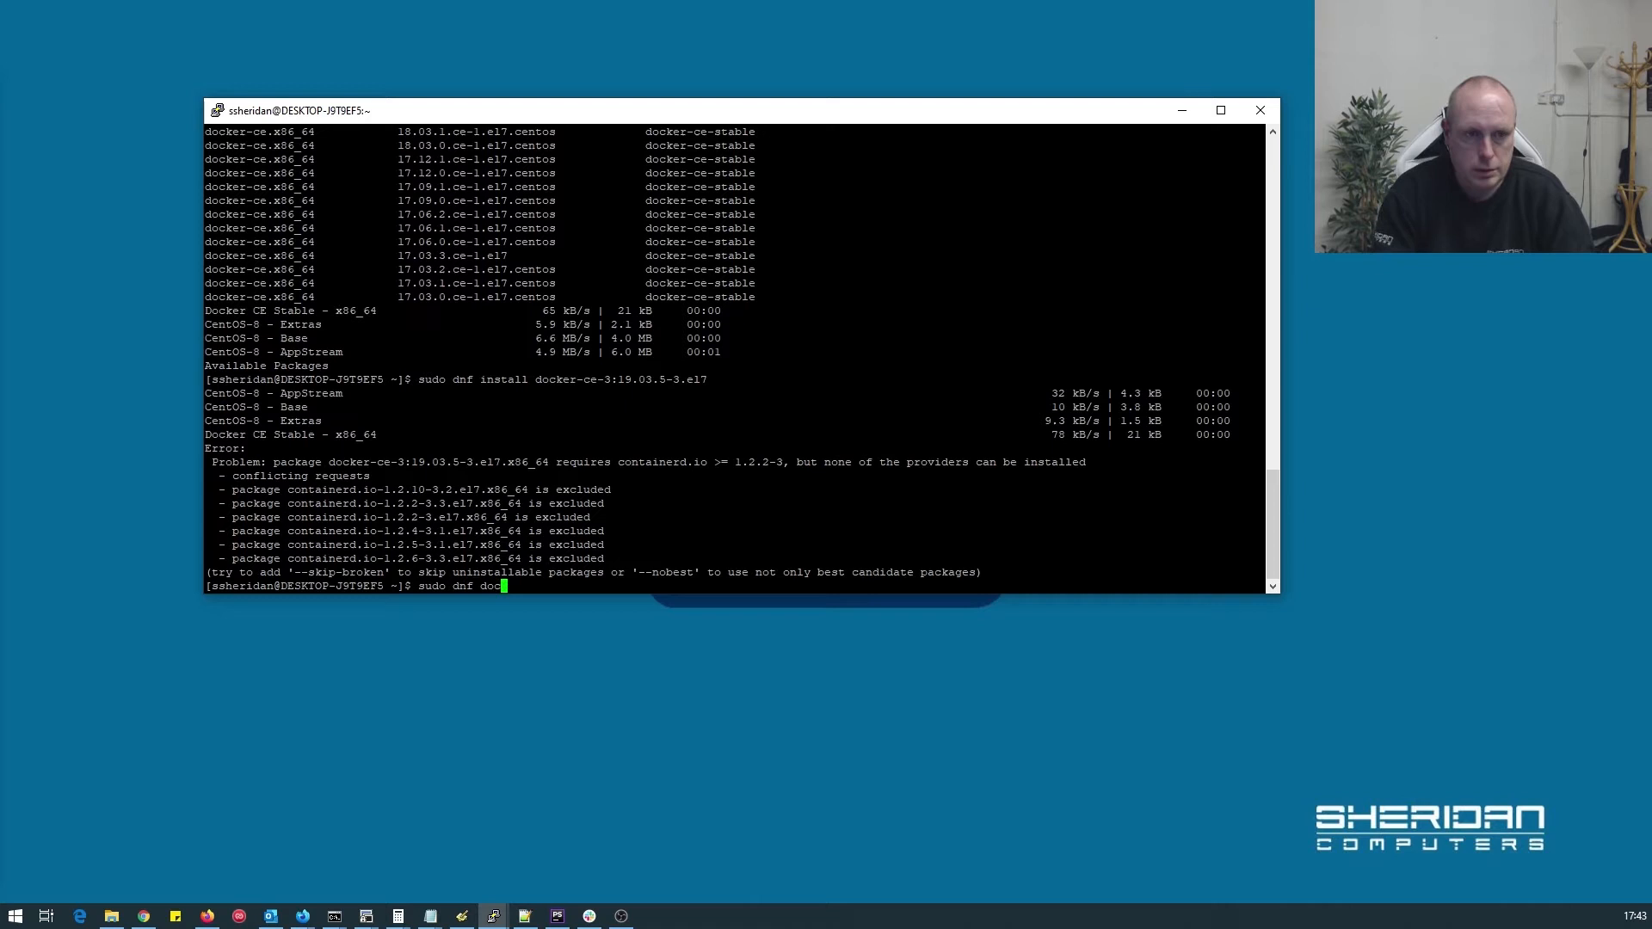
pyautogui.press('BackSpace')
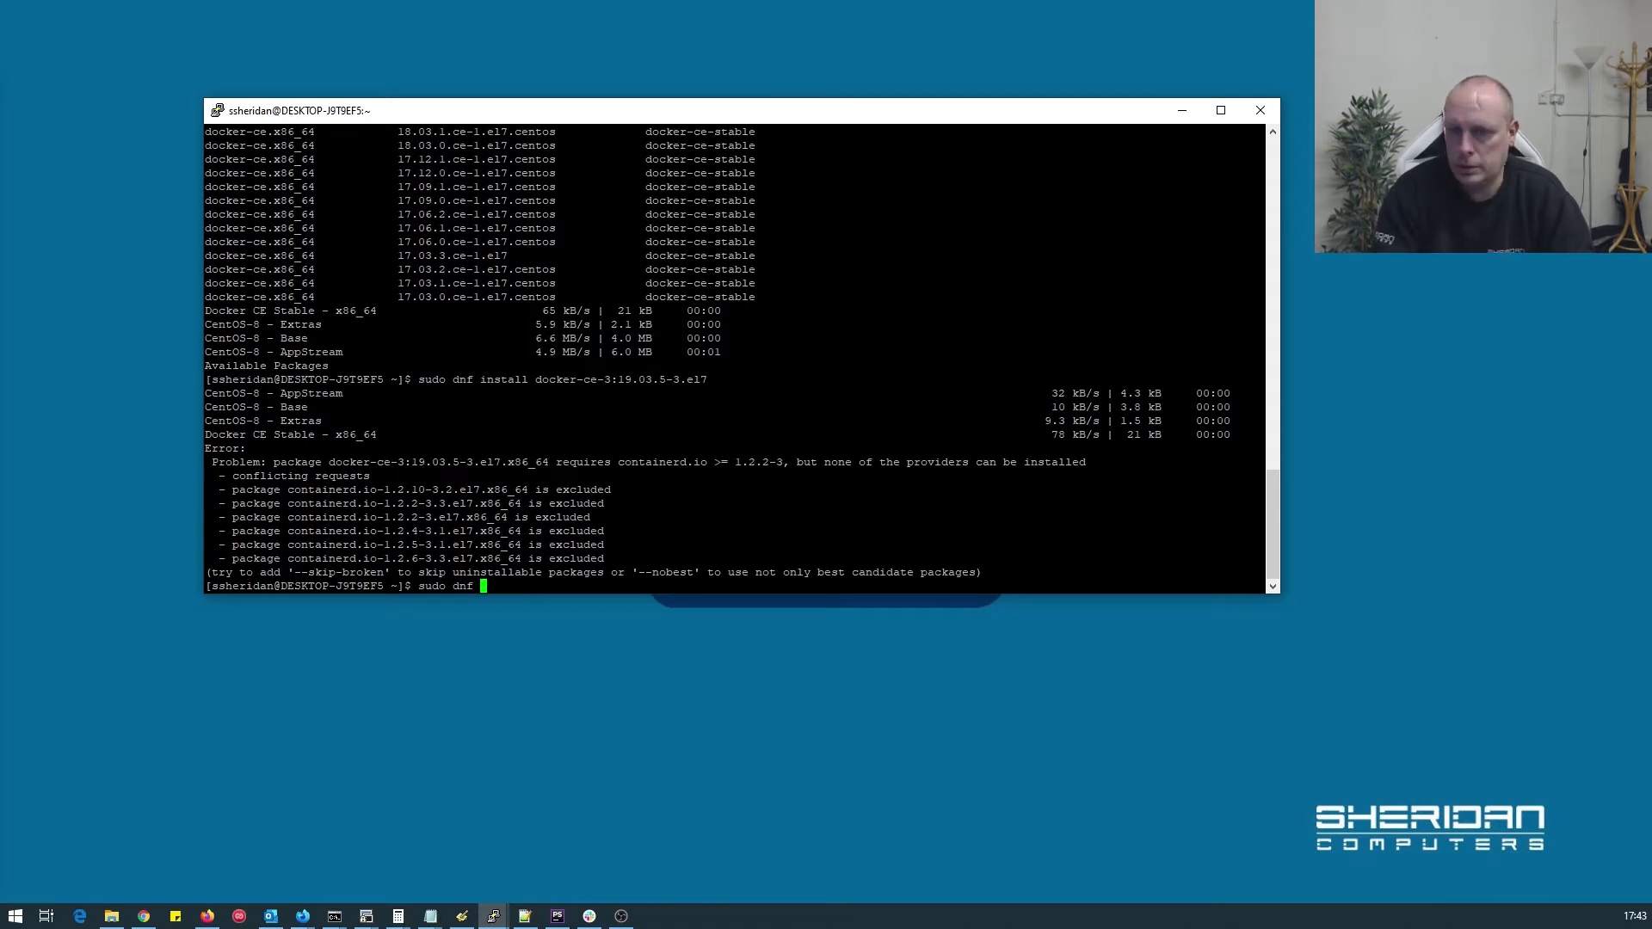
pyautogui.write('install')
pyautogui.write('https://download.docker.com/linux/centos/7/x86_64/stable/Packages/containerd.io-1.2.6-3.3.el7.x86_64.rpm')
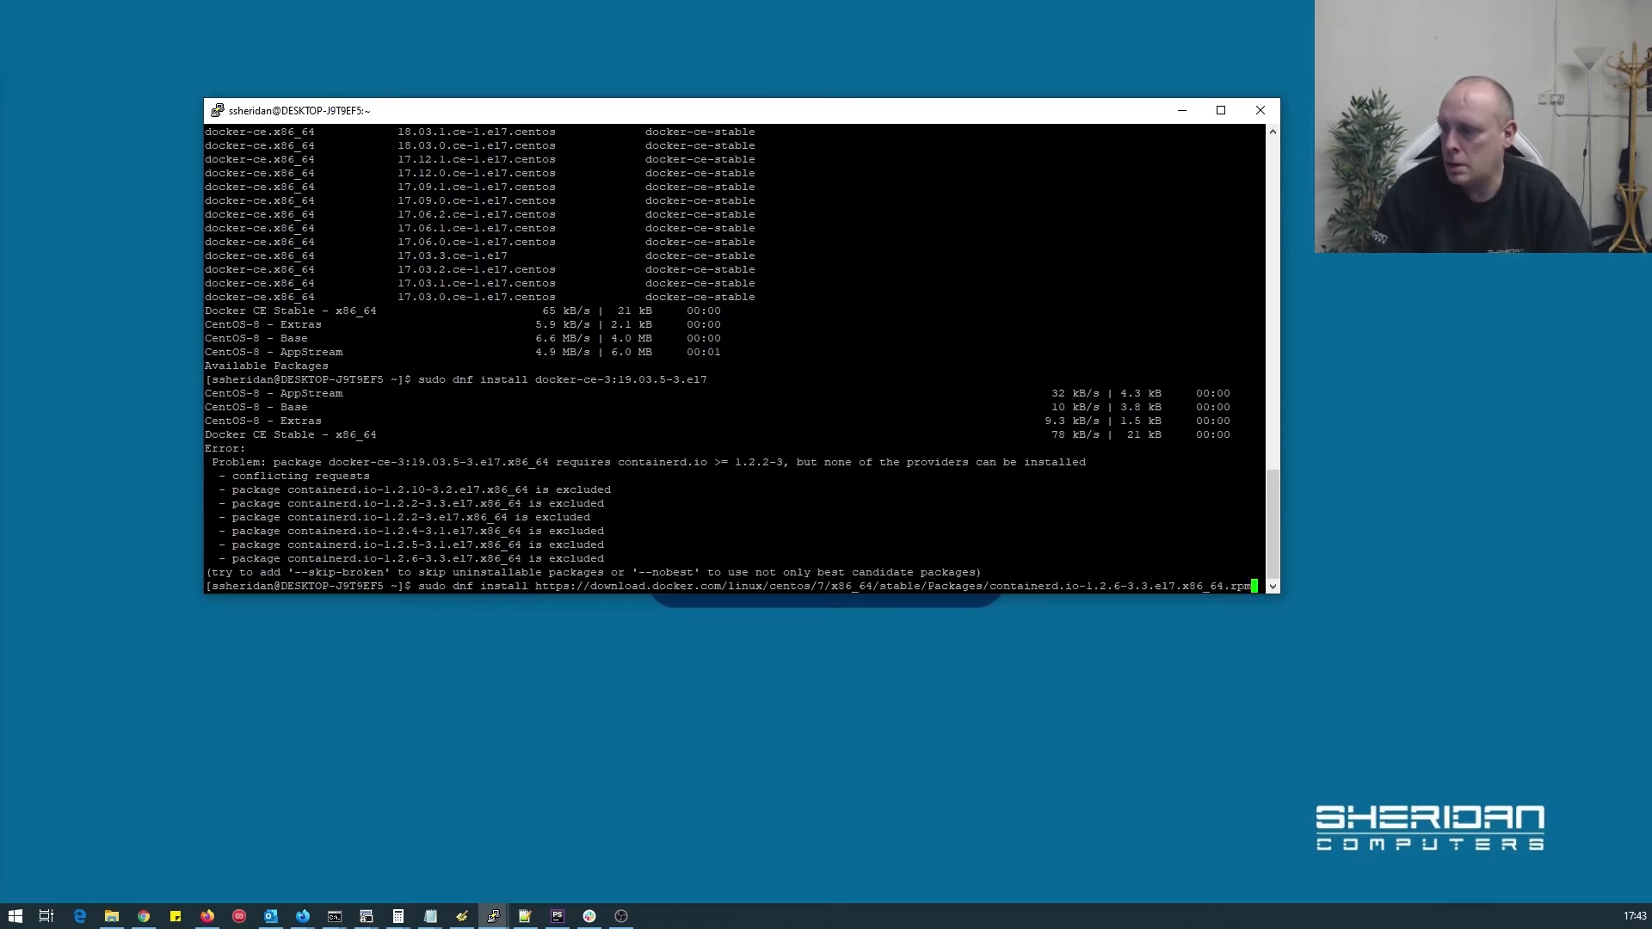
pyautogui.press('Return')
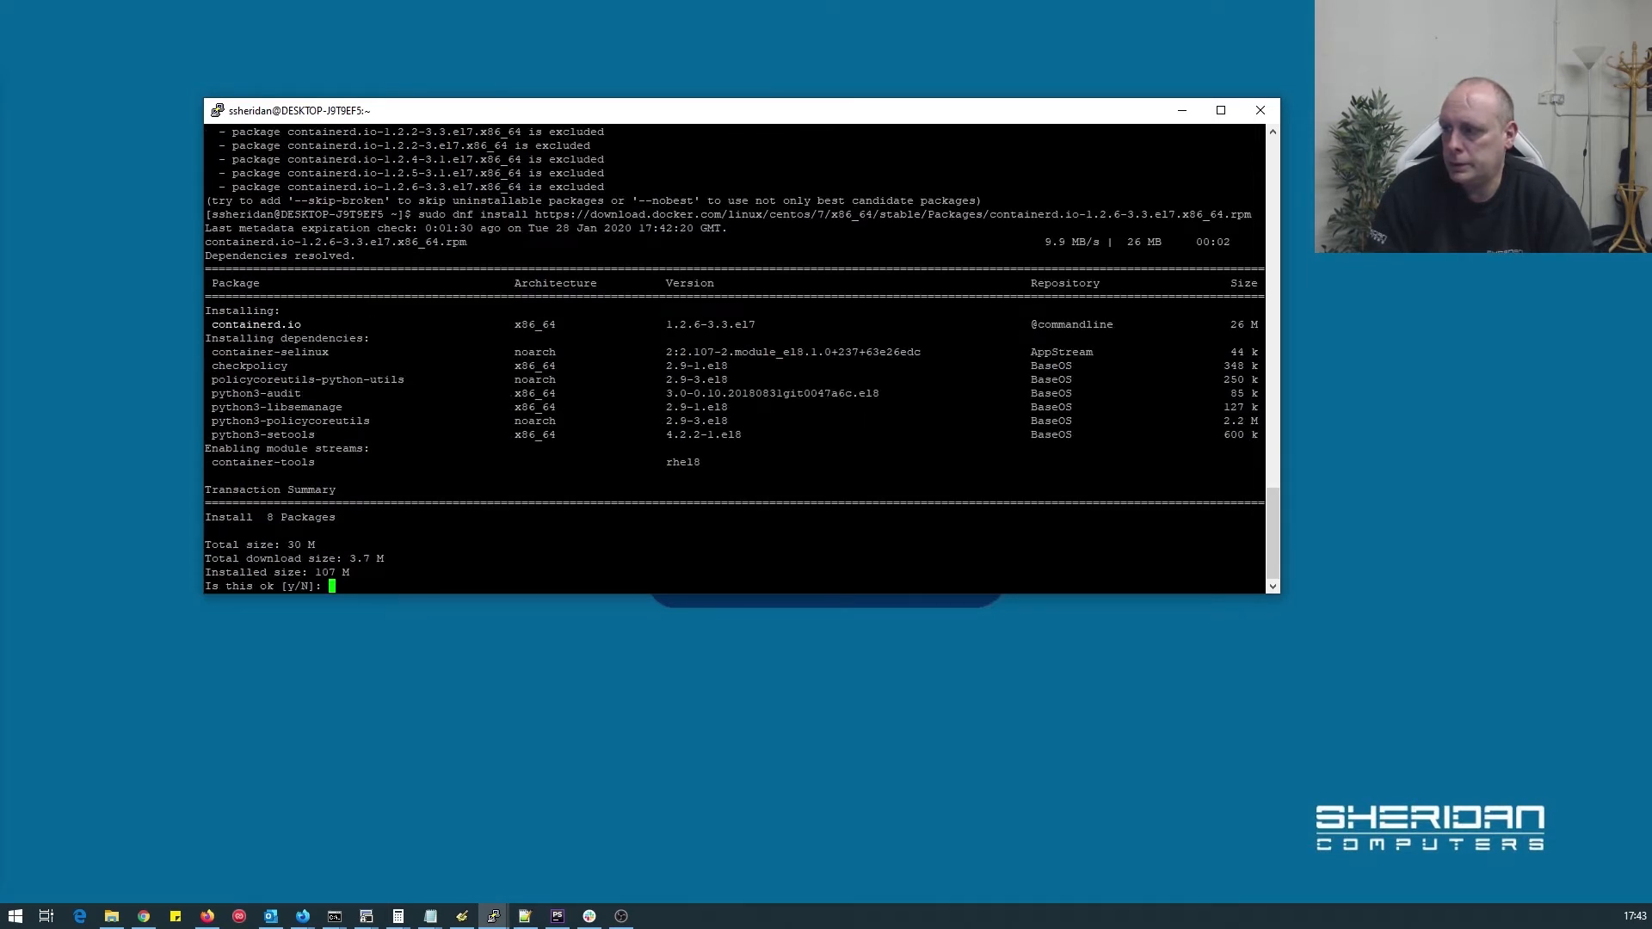
pyautogui.write('y')
pyautogui.press('Return')
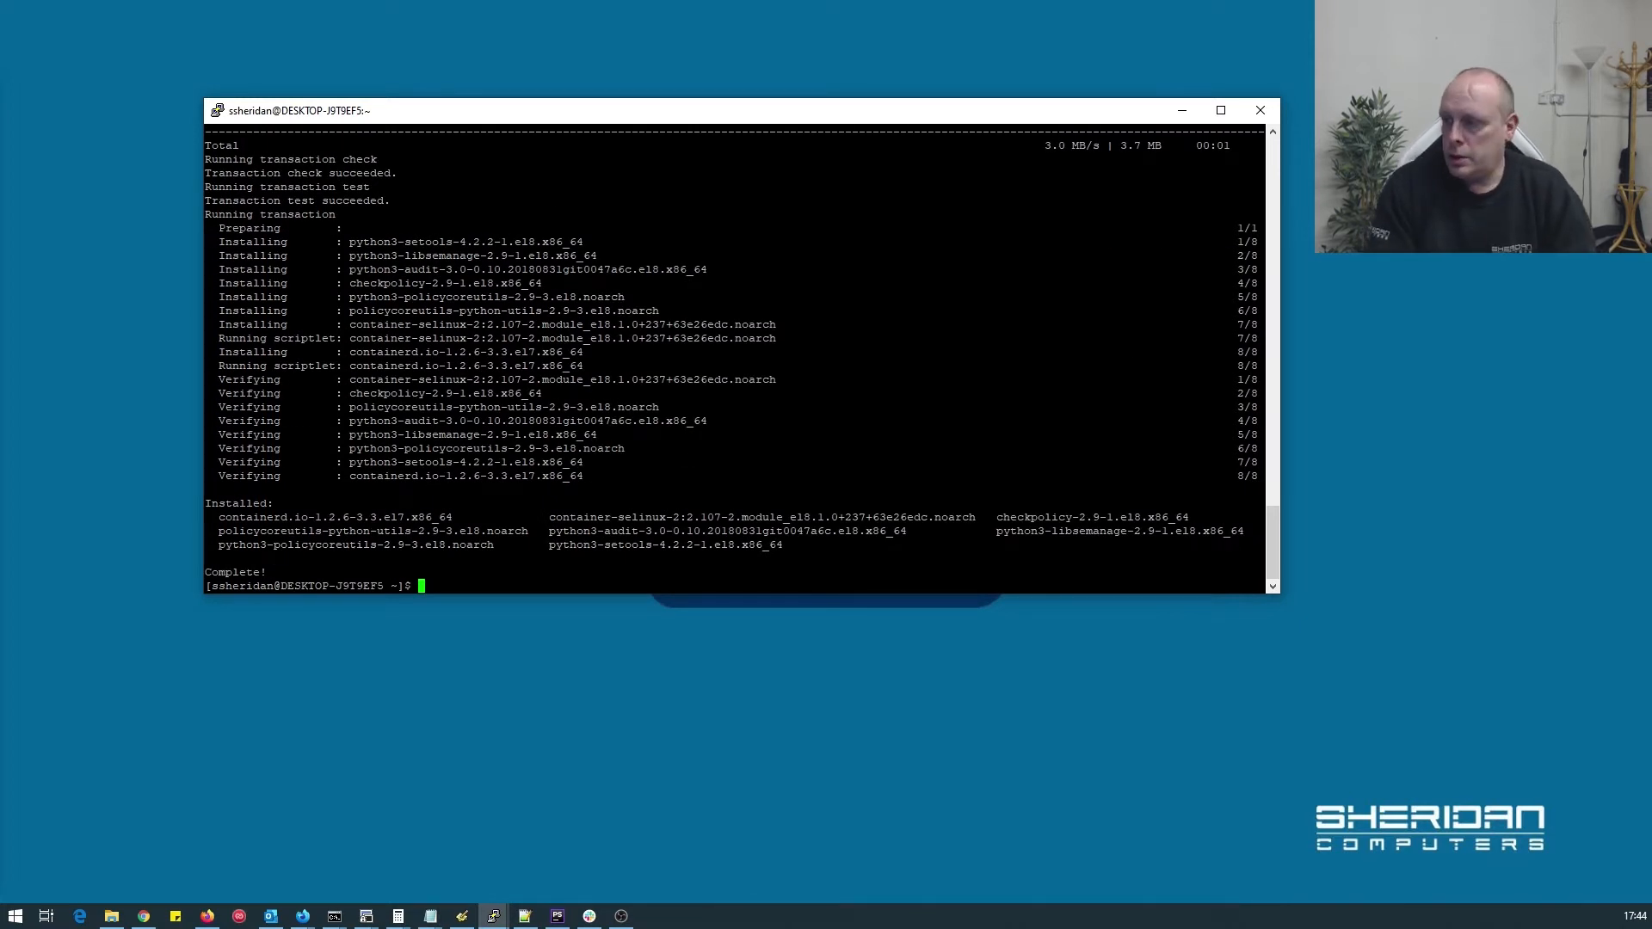
pyautogui.write('sudo ')
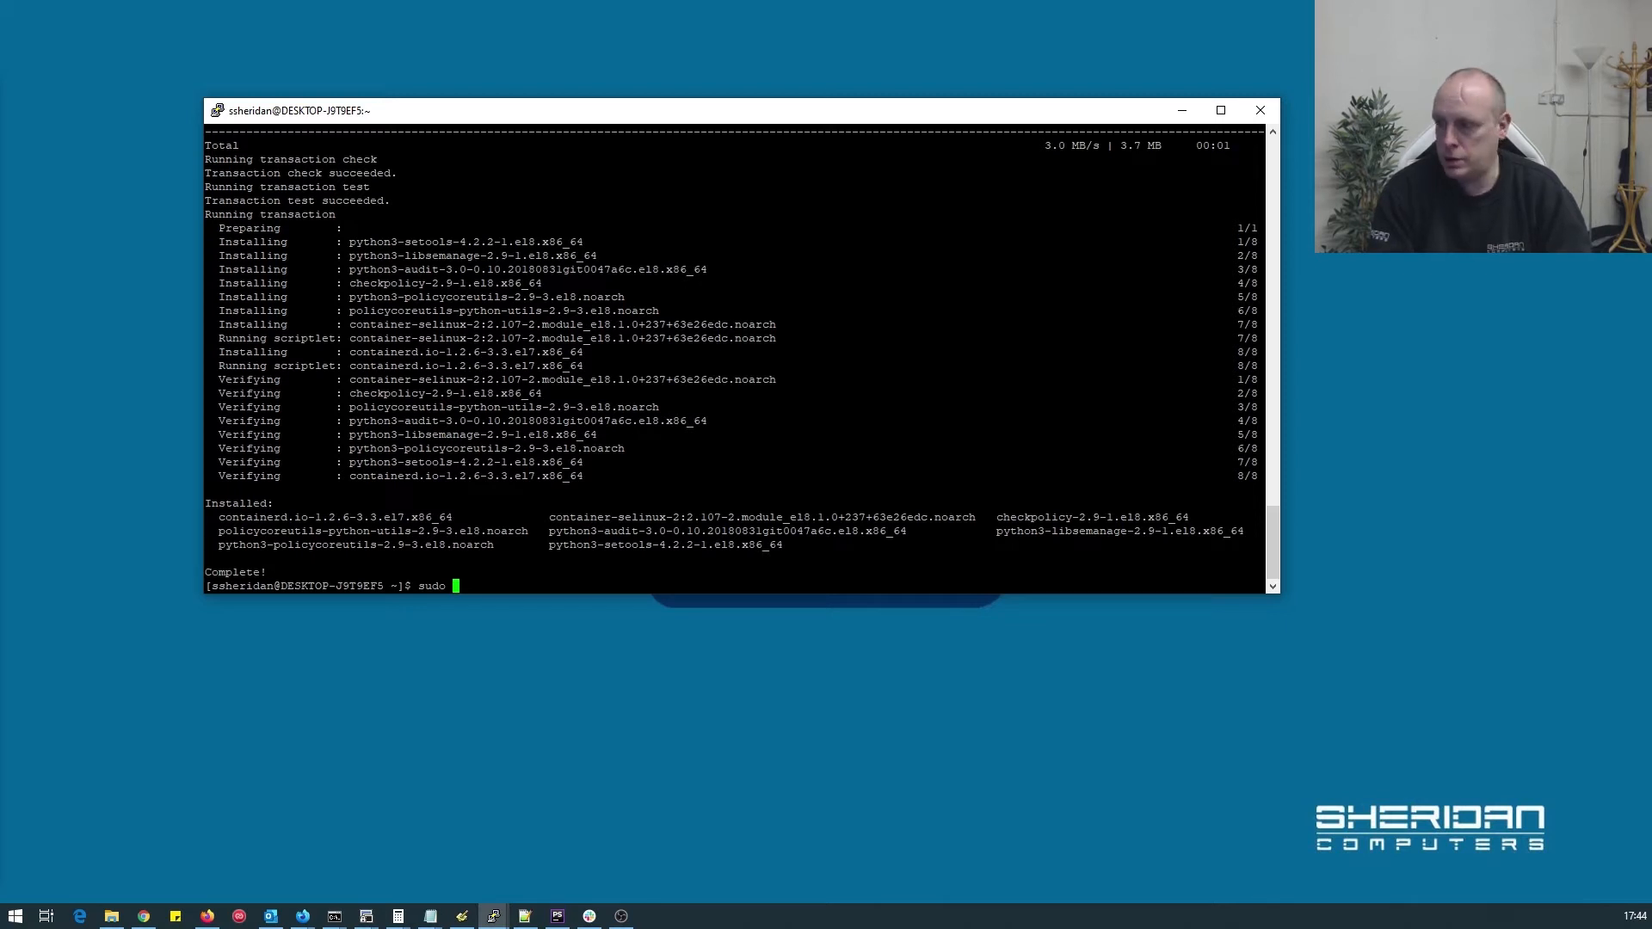
pyautogui.write('dnf install dock')
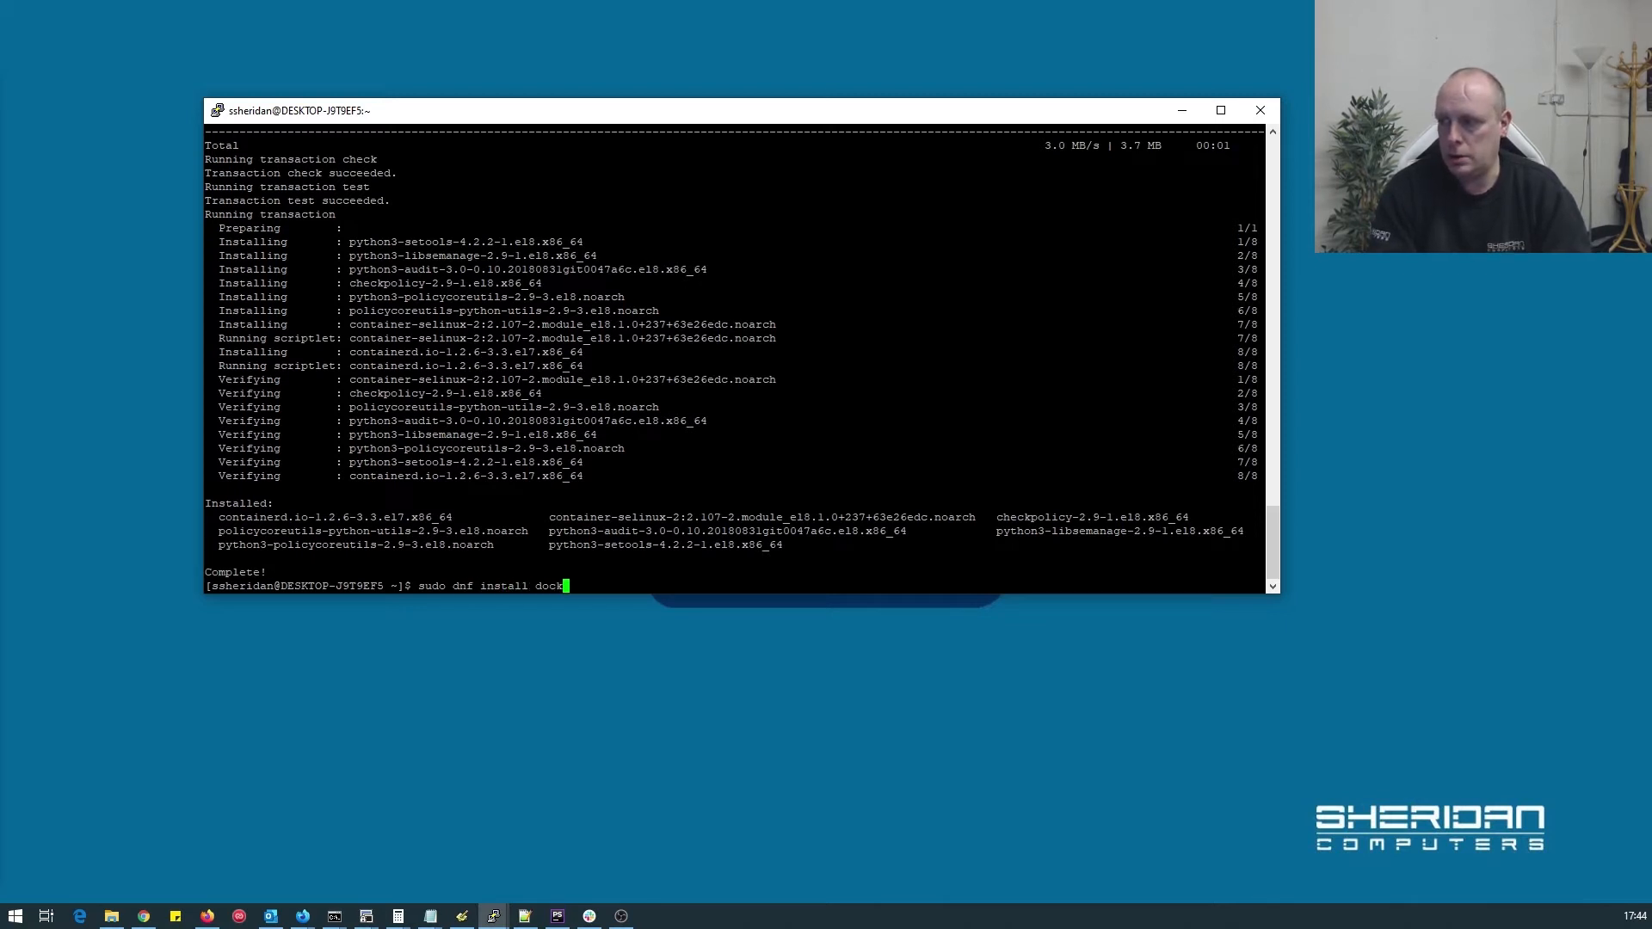
pyautogui.write('er-ce')
# - Run sudo dnf install docker-ce, answering y for the packages and y for the GPG key
pyautogui.press('Return')
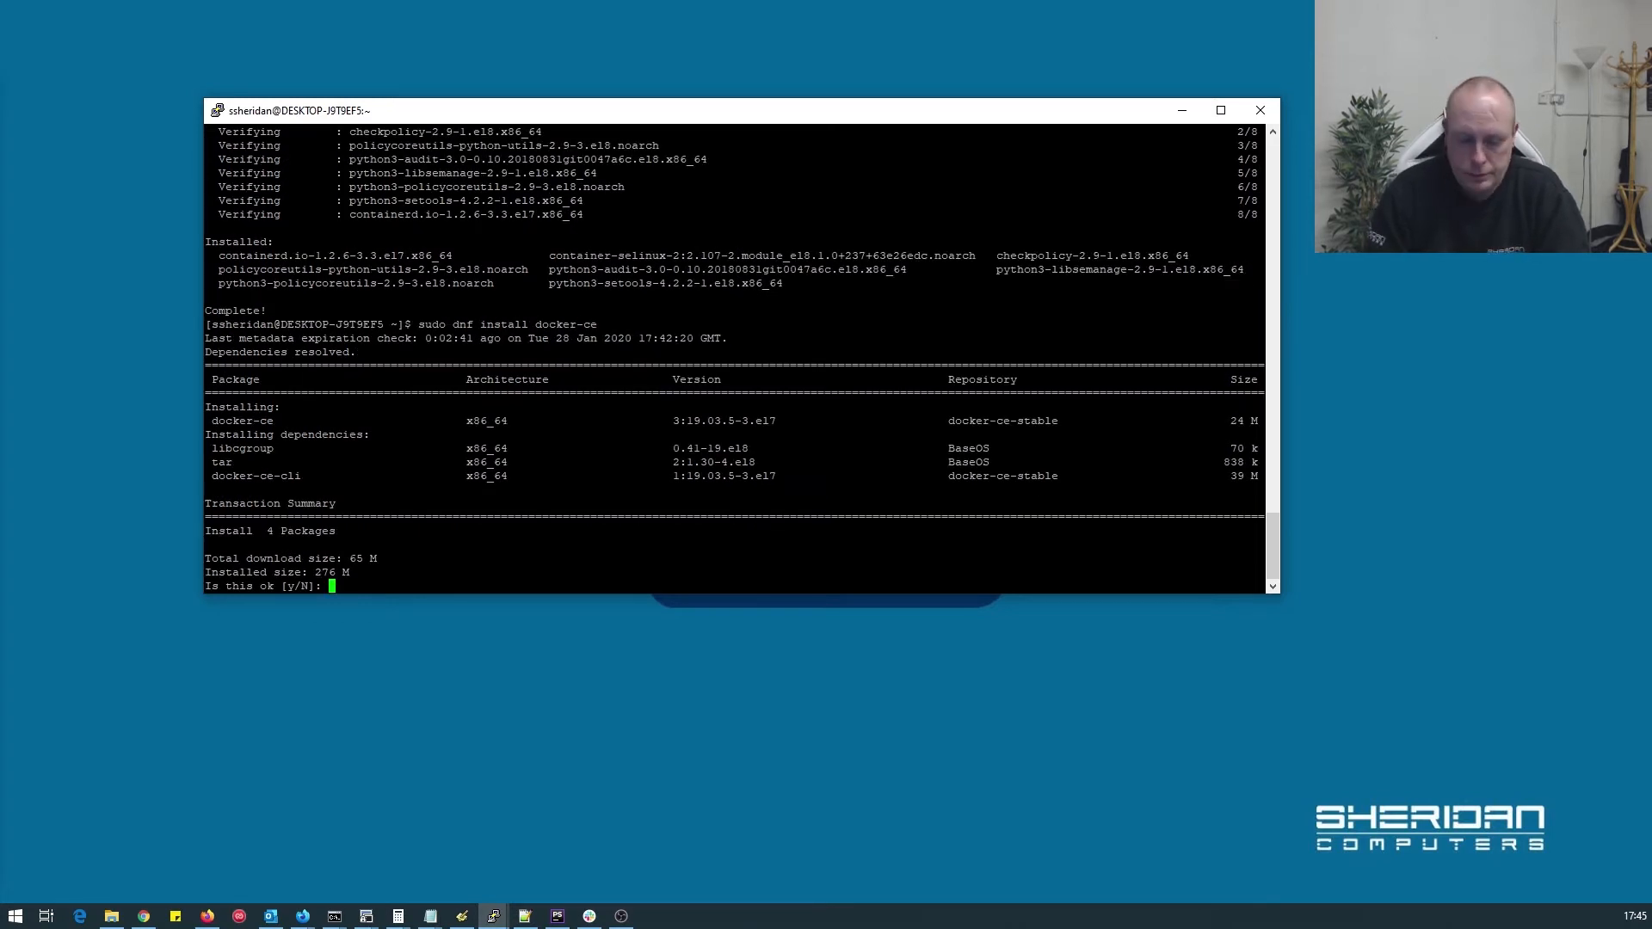
pyautogui.write('y')
pyautogui.press('Return')
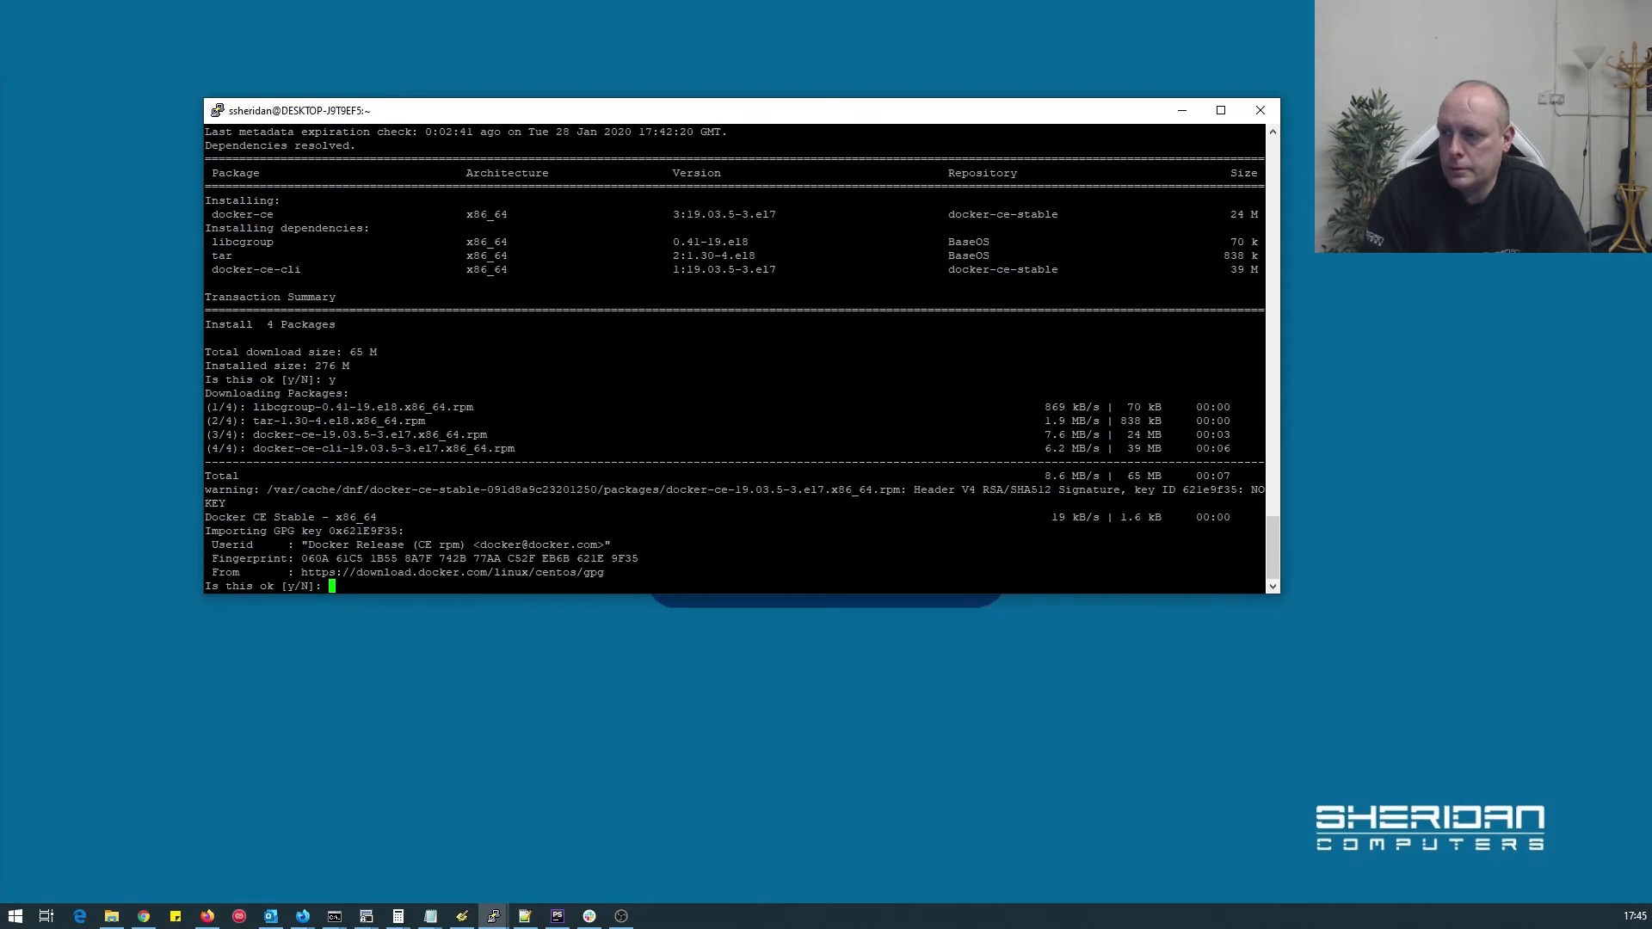
pyautogui.write('y')
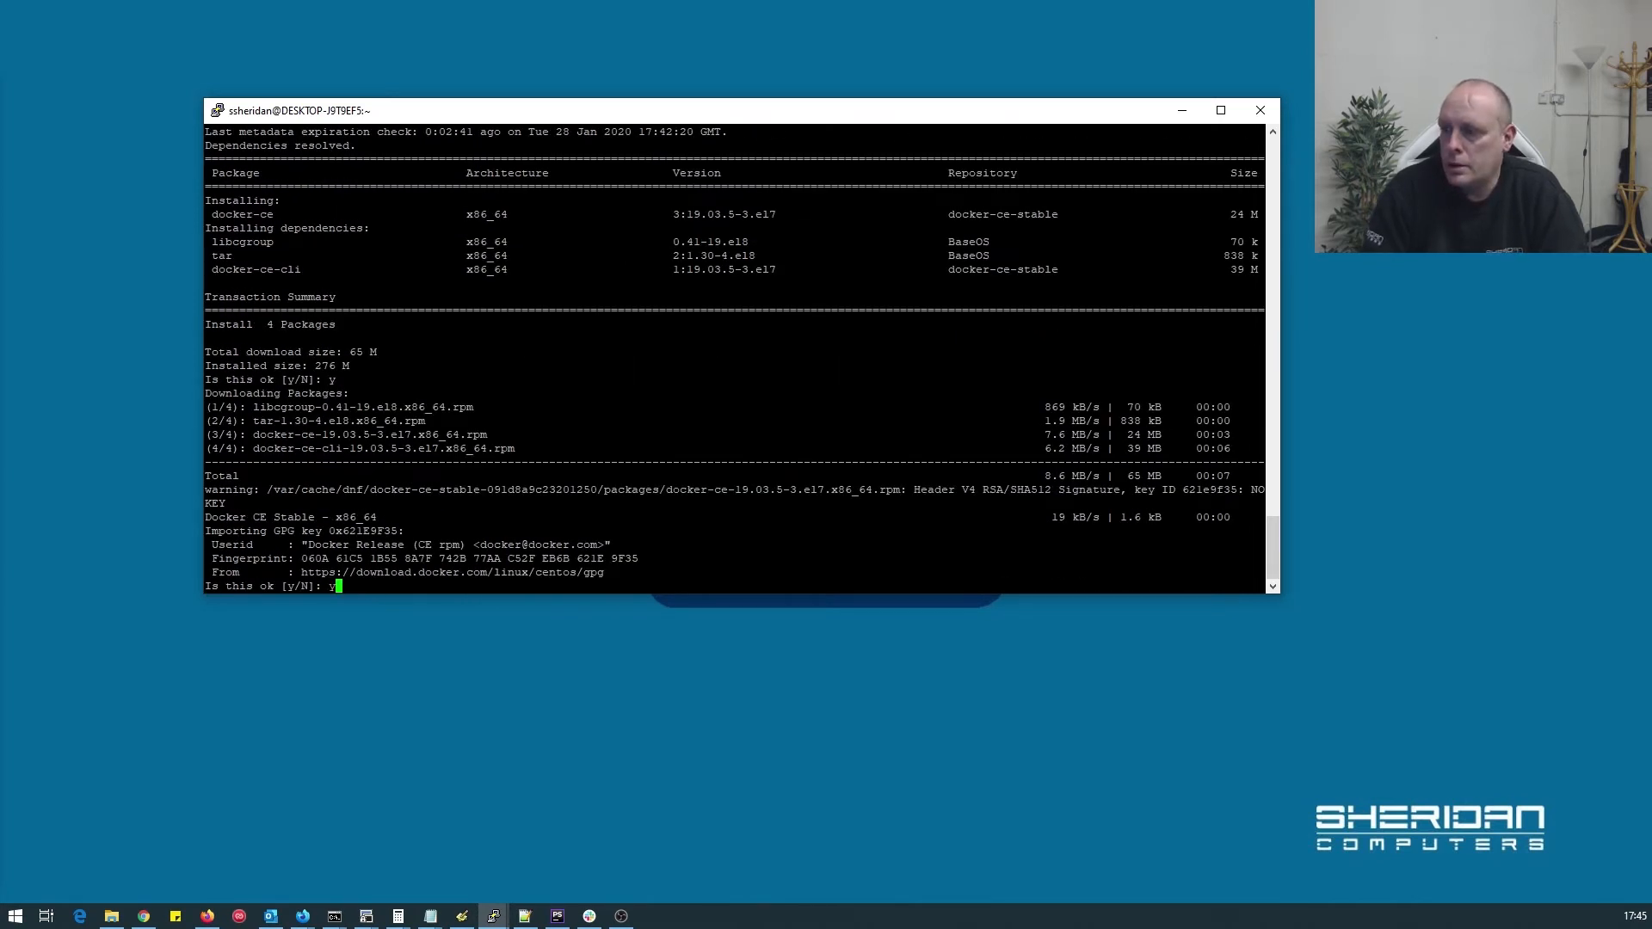
pyautogui.press('Return')
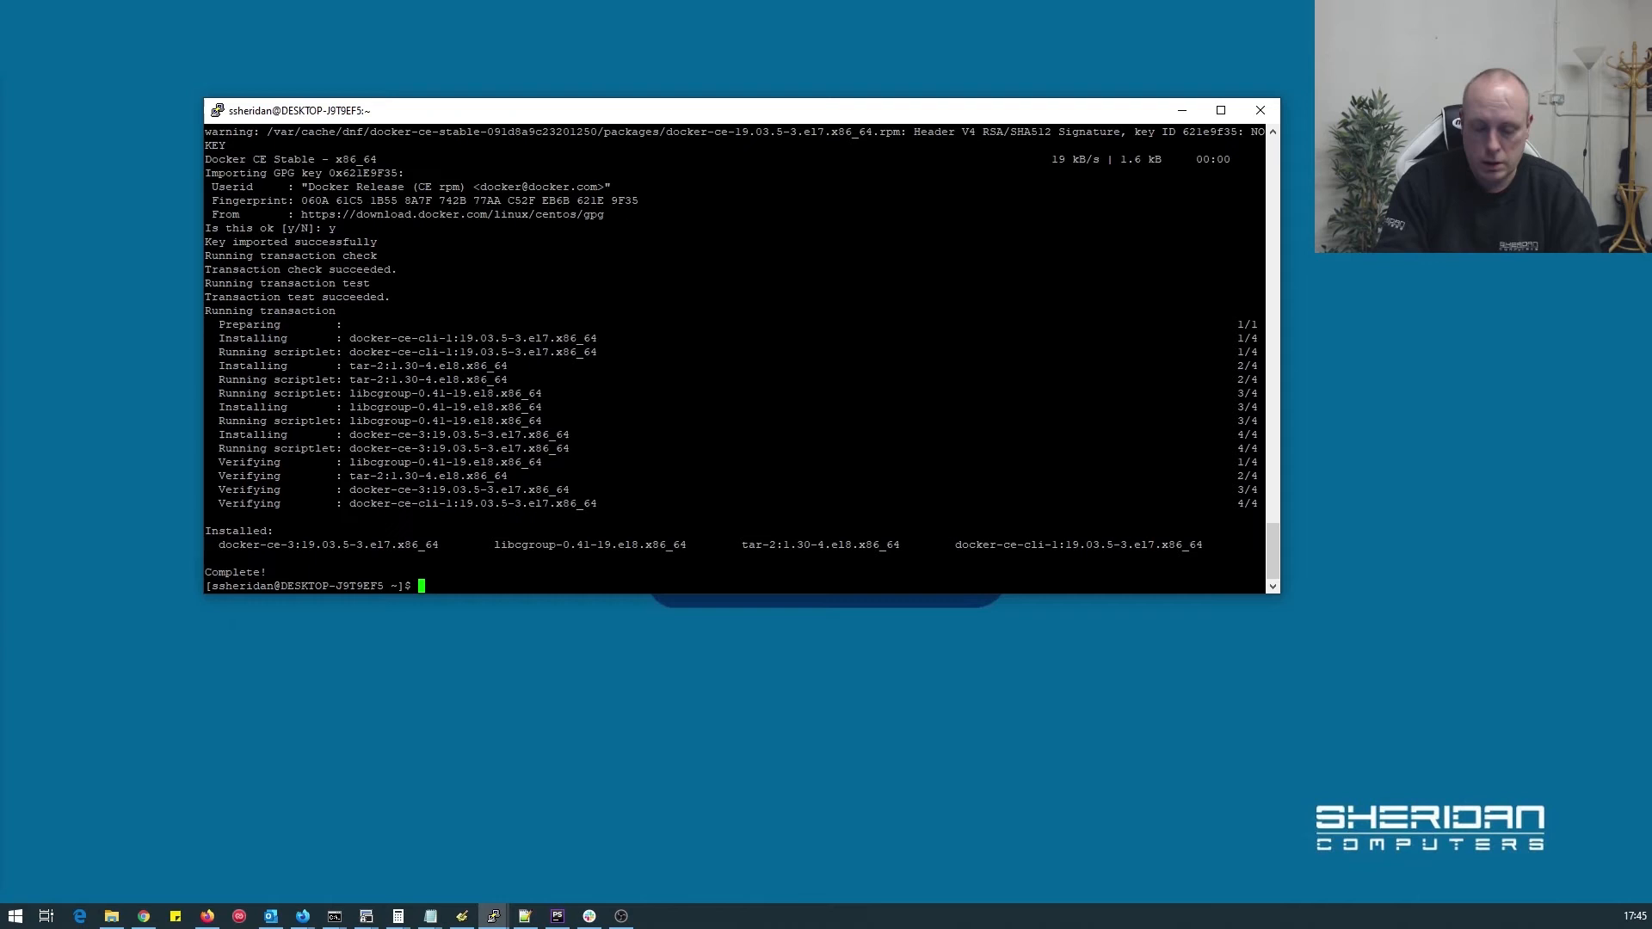
pyautogui.hotkey('alt', 'Tab')
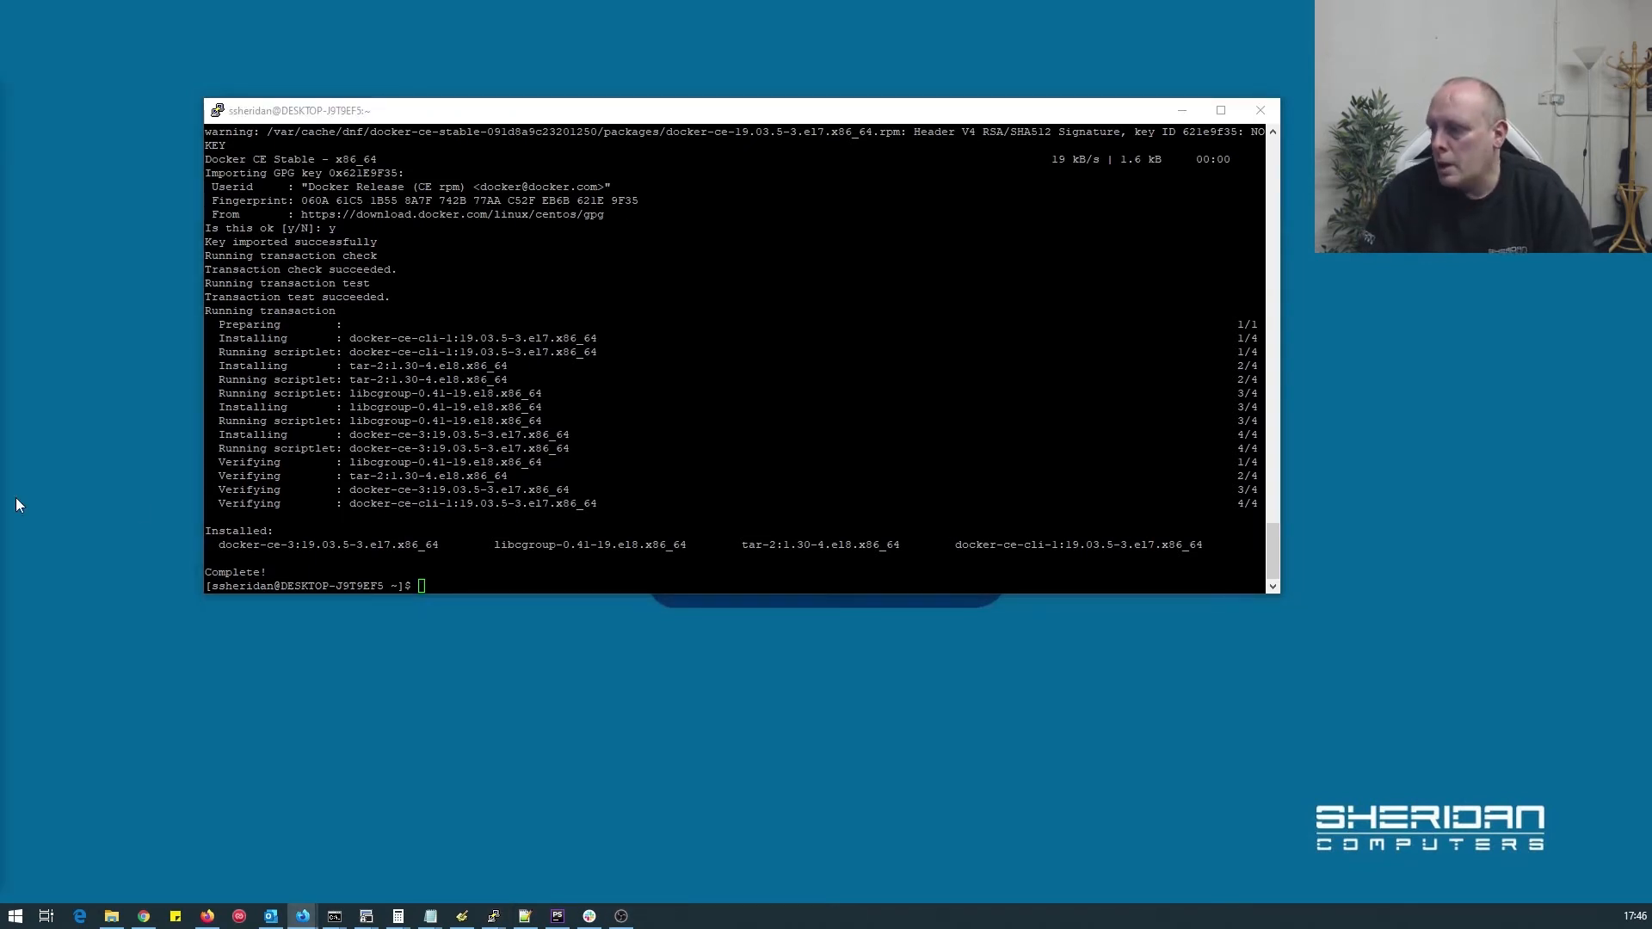
pyautogui.hotkey('alt', 'Tab')
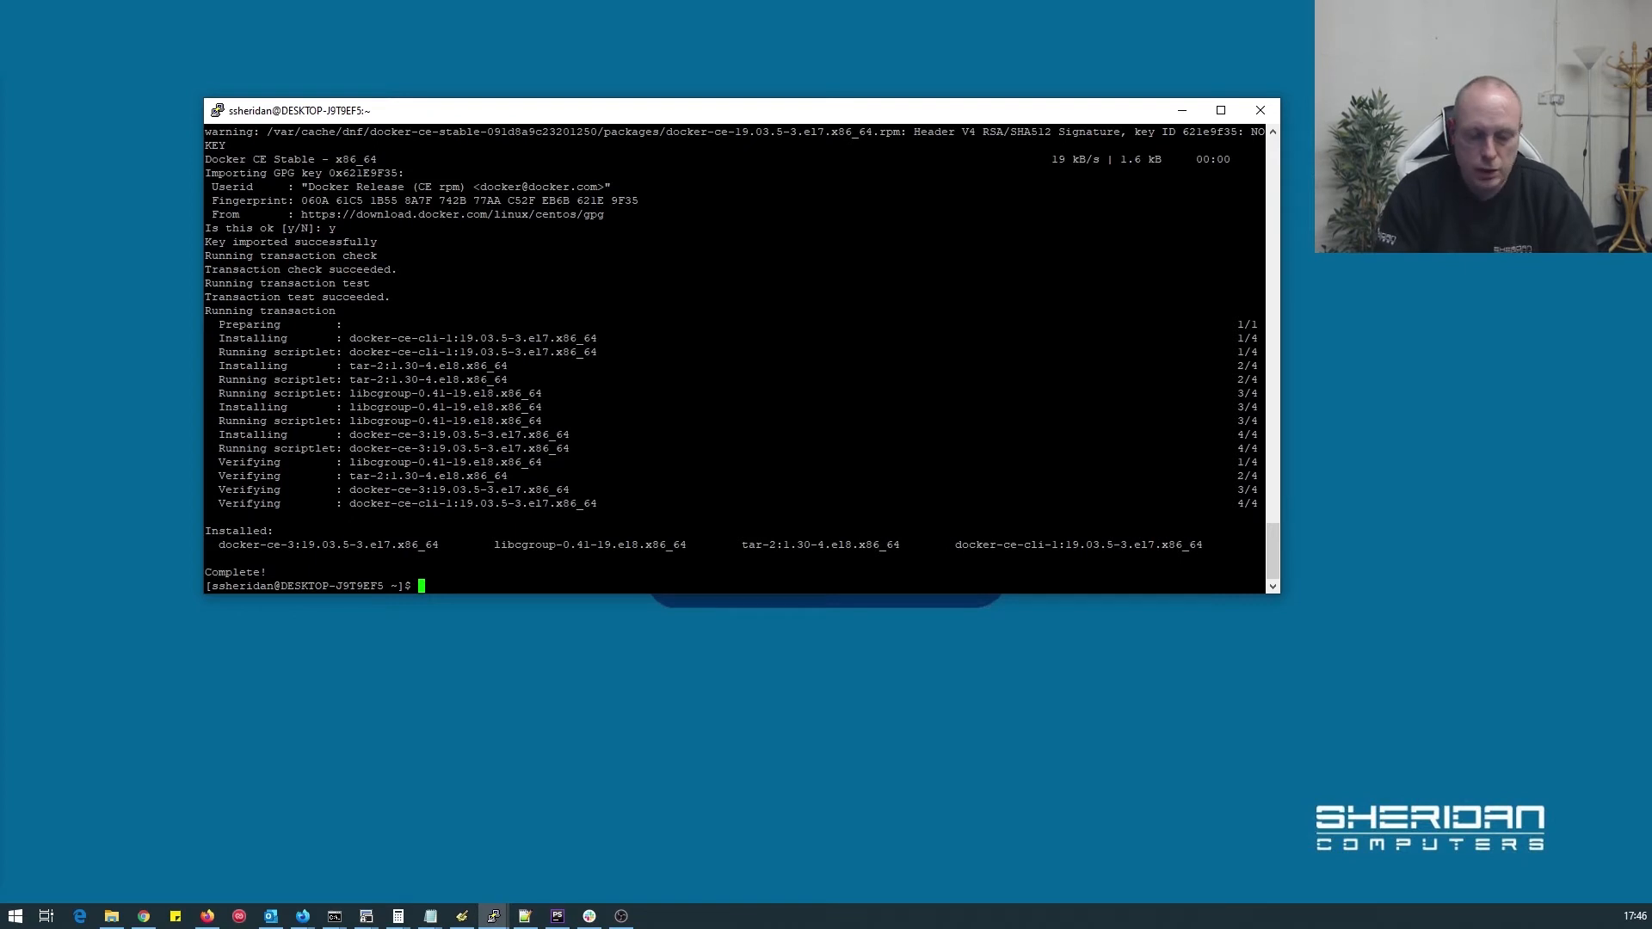
pyautogui.write('curl')
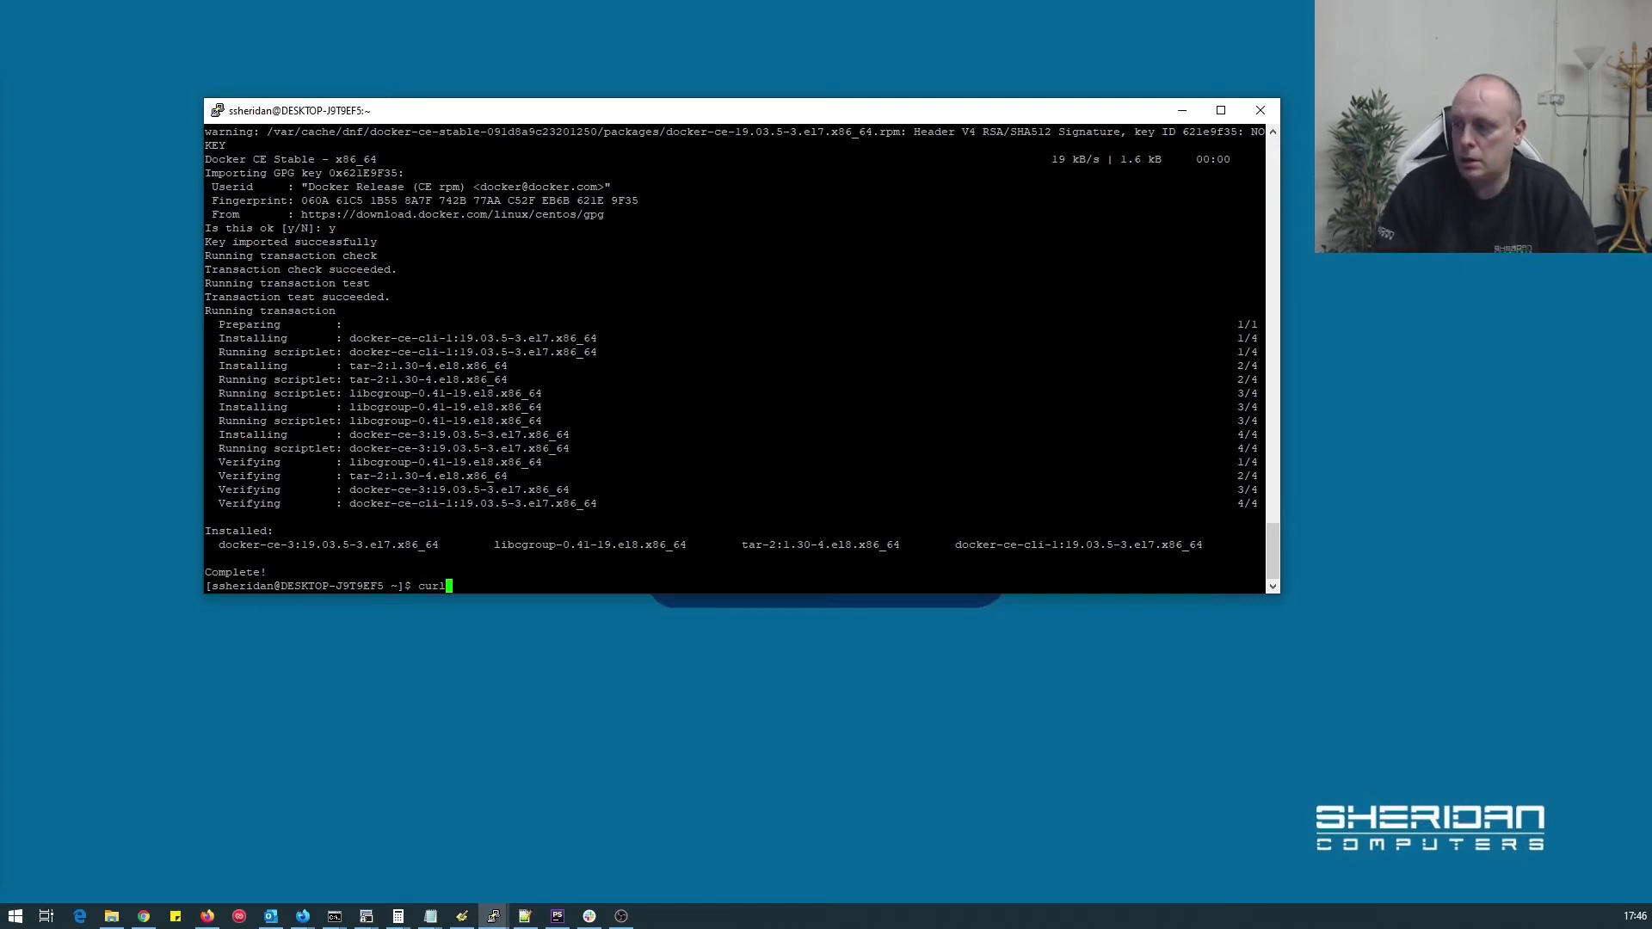
# - Check curl, then run the docker-compose 1.25.0 curl download, which is denied permission
pyautogui.press('Return')
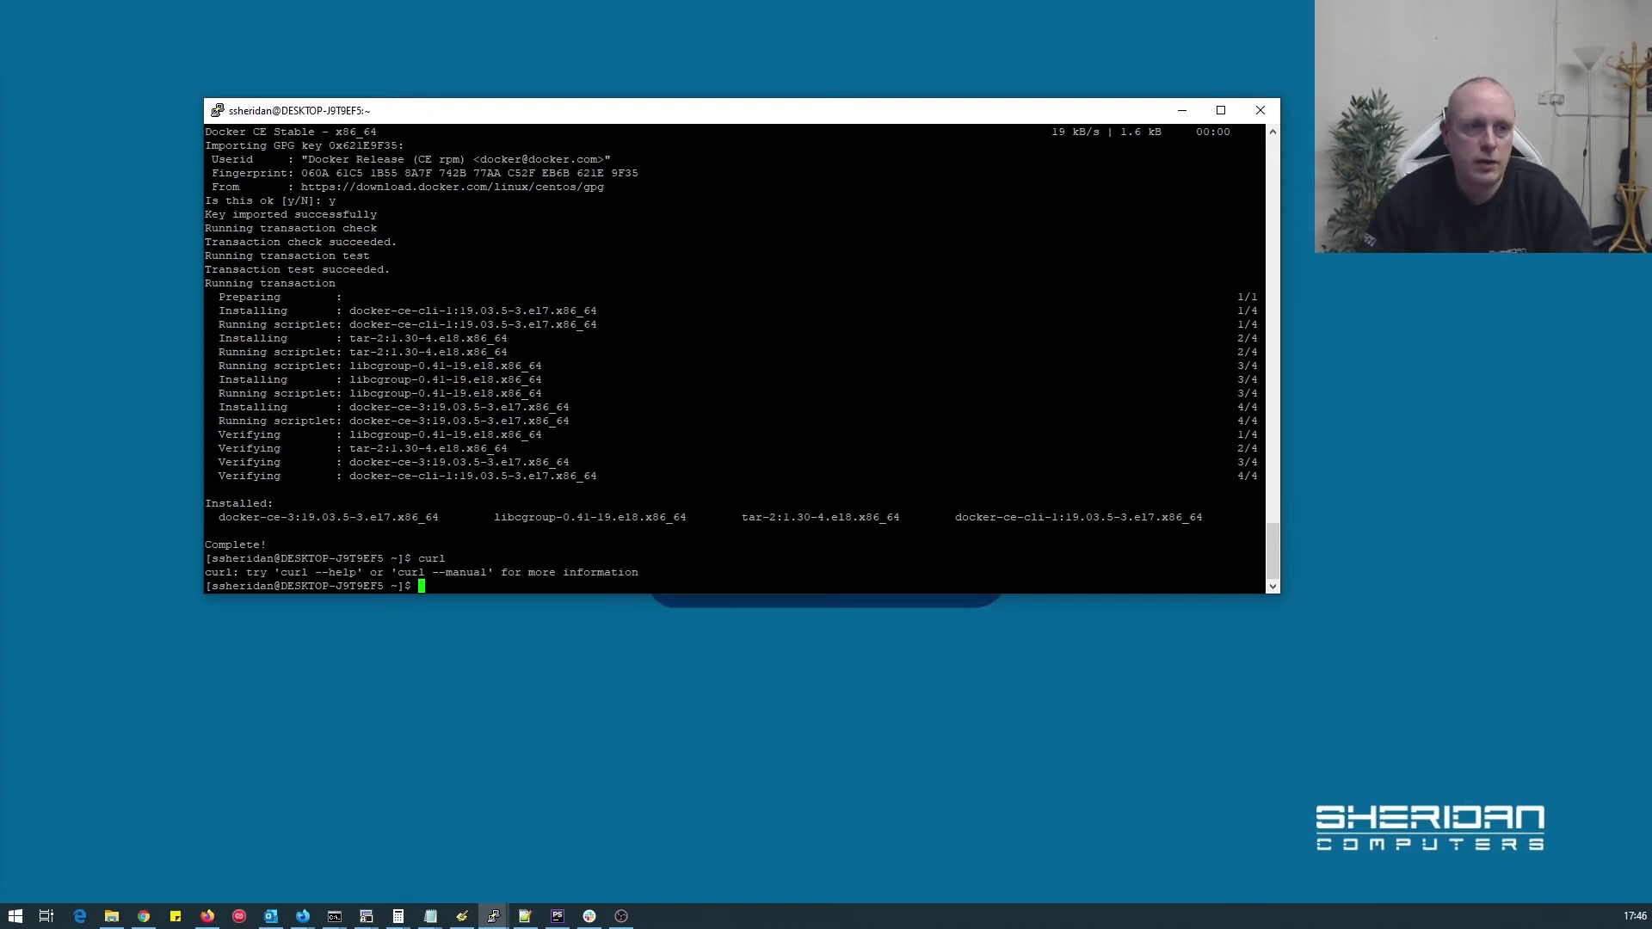
pyautogui.hotkey('alt', 'Tab')
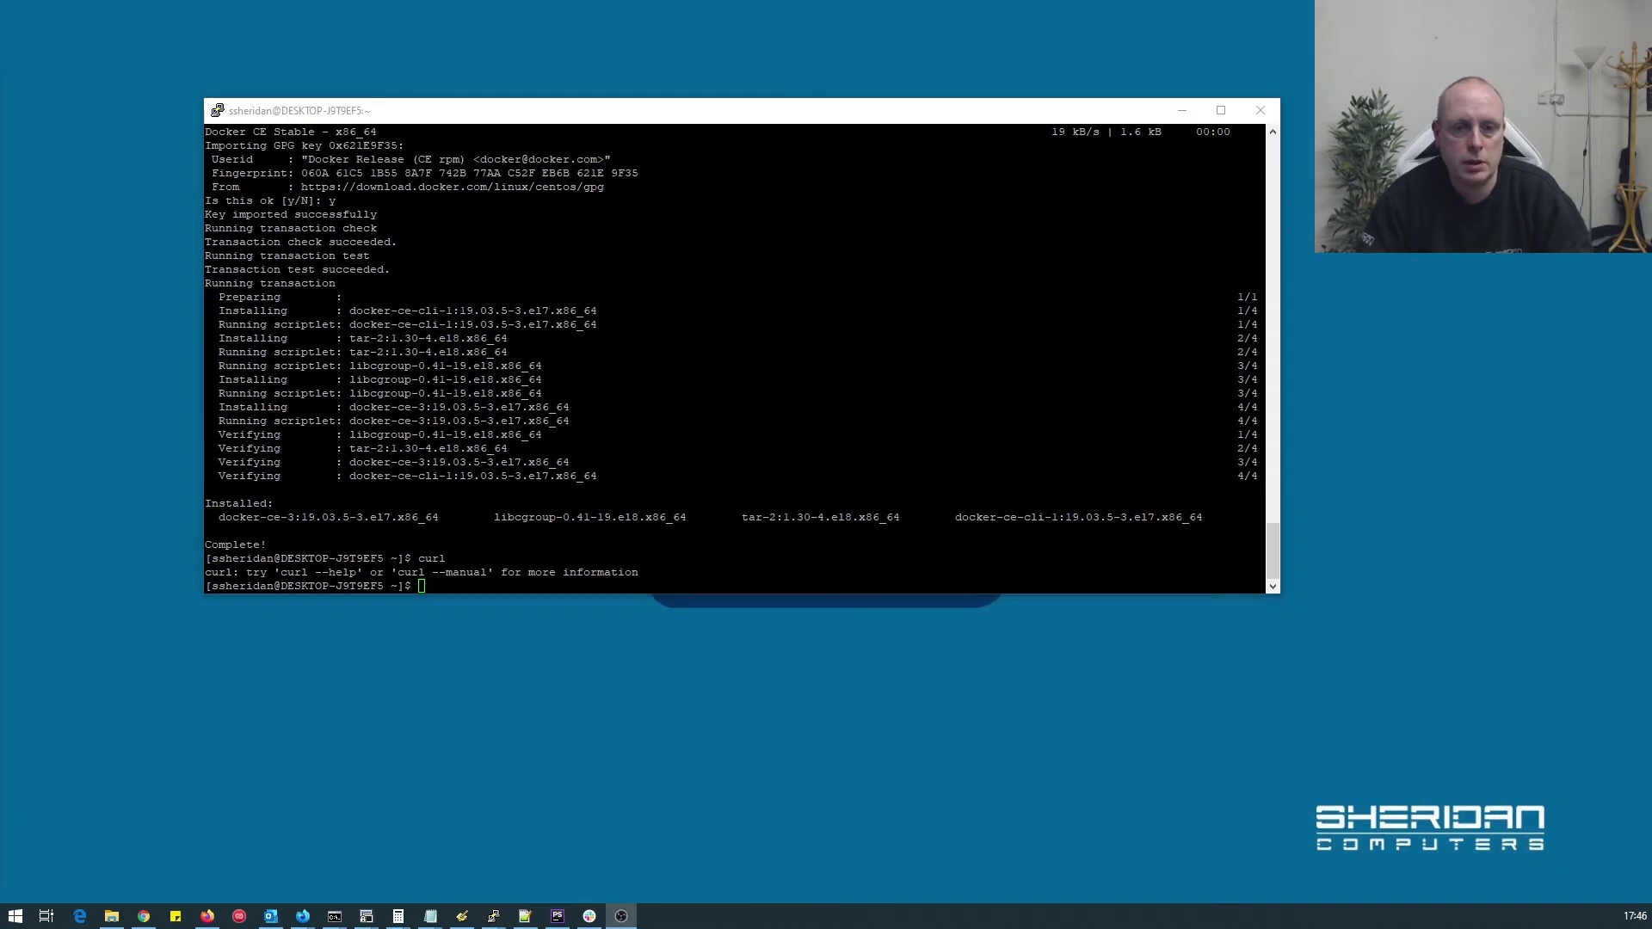
pyautogui.hotkey('alt', 'Tab')
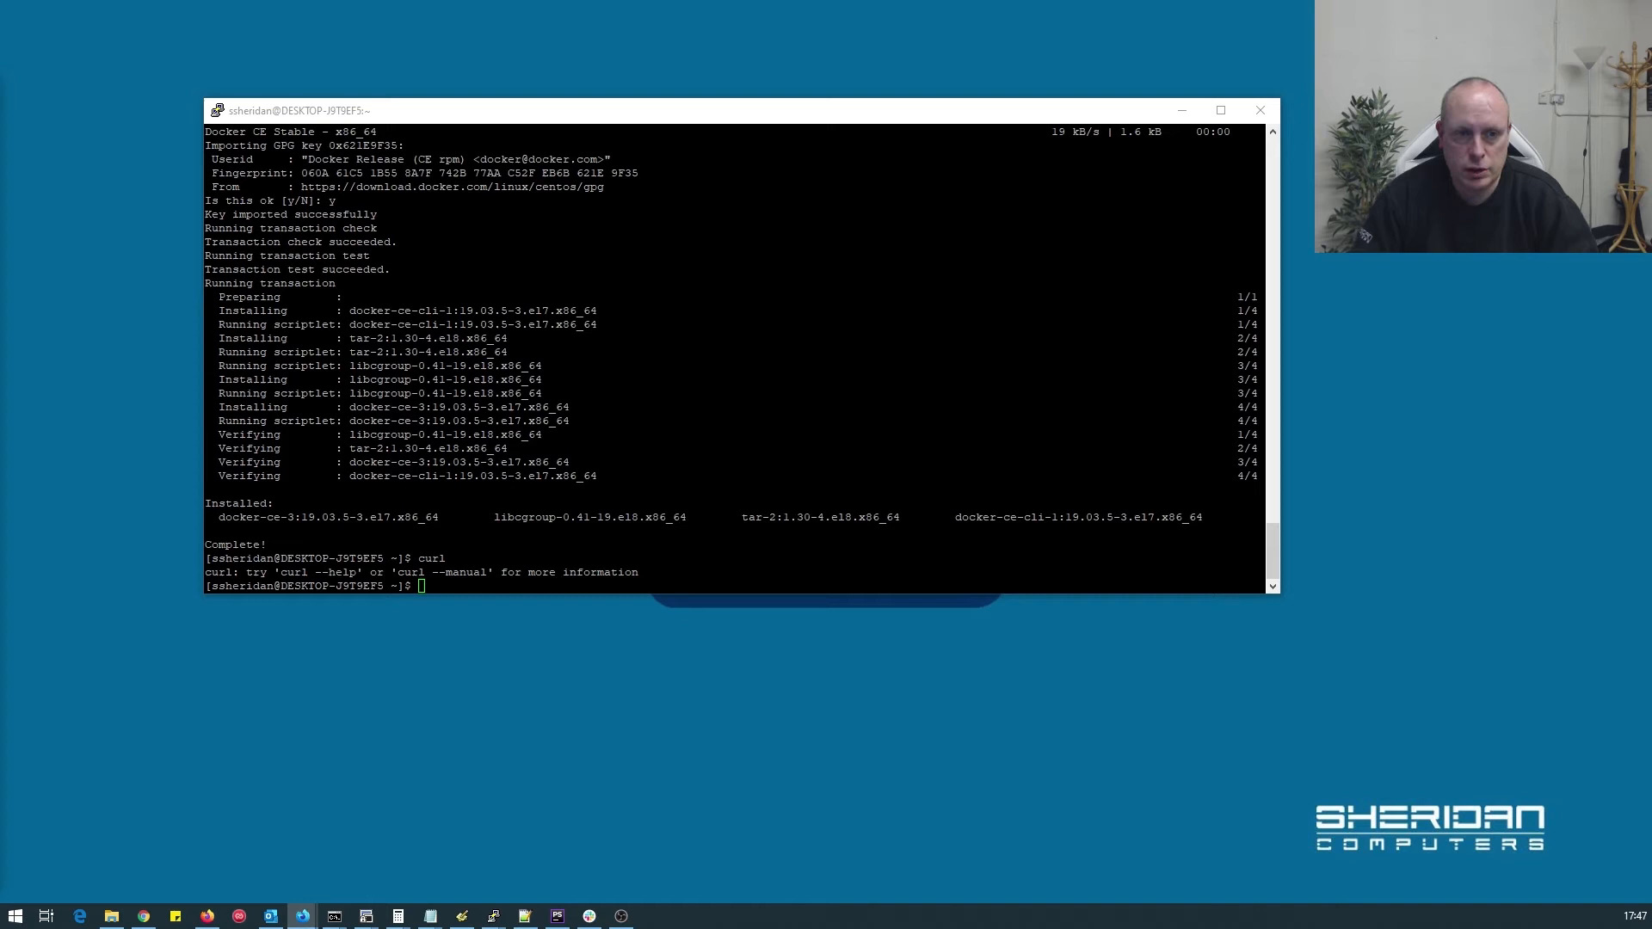
pyautogui.hotkey('alt', 'Tab')
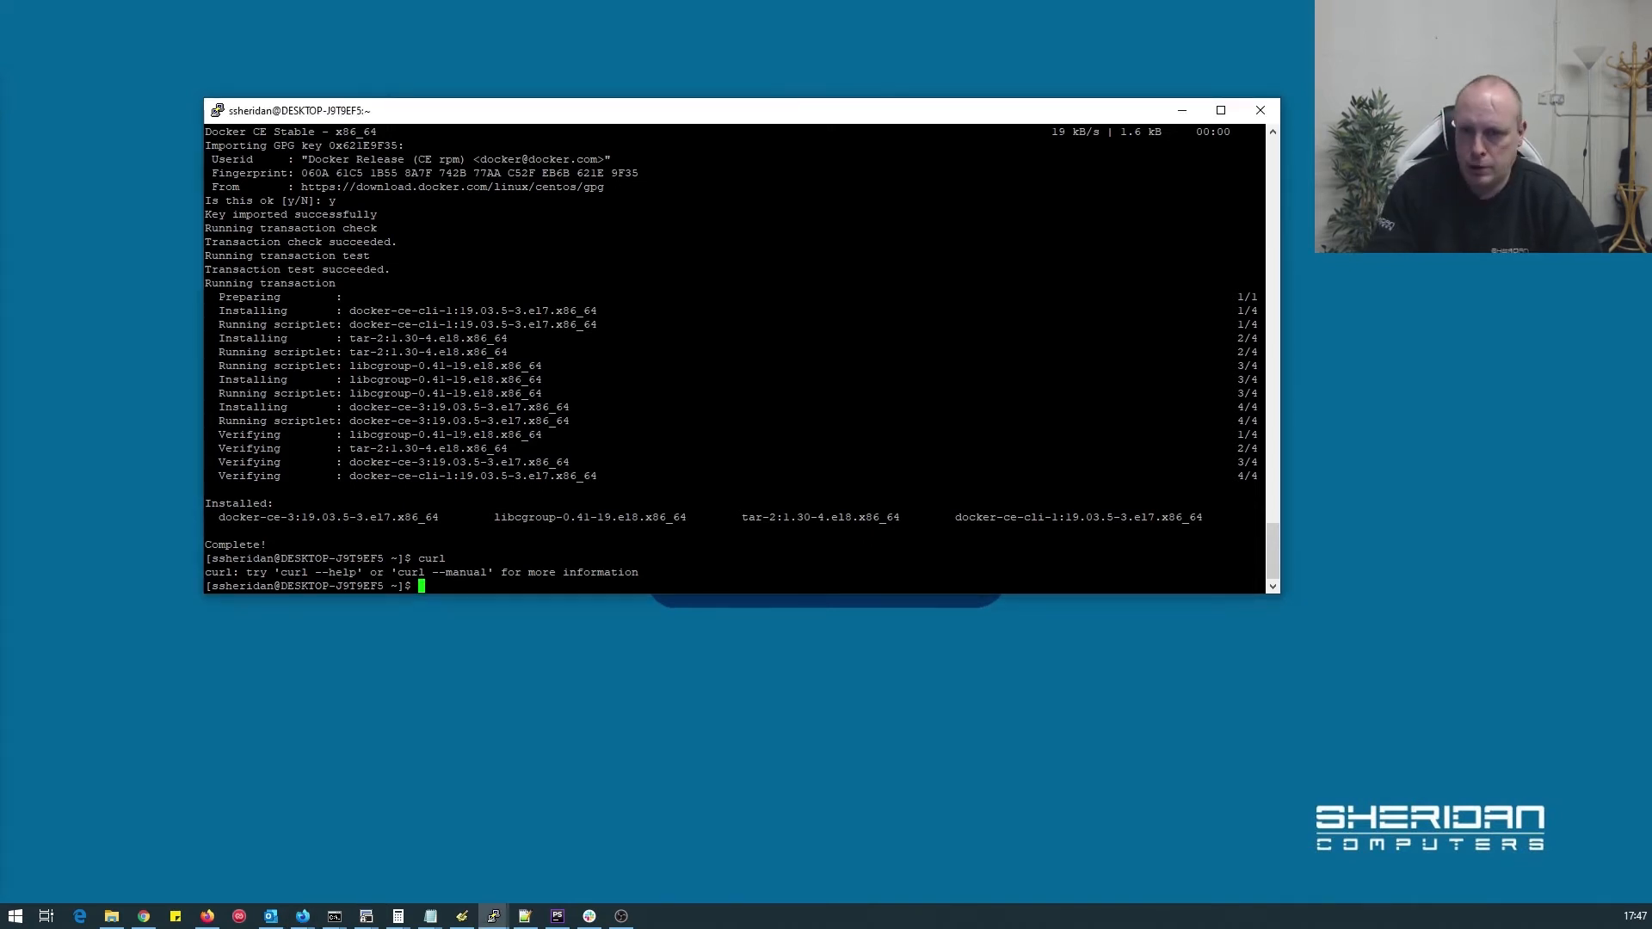
pyautogui.write('curl -L https://github.com/docker/compose/releases/download/1.25.0/docker-compose-`uname -s`-`uname -m` -o /usr/local/bin/docker-compose')
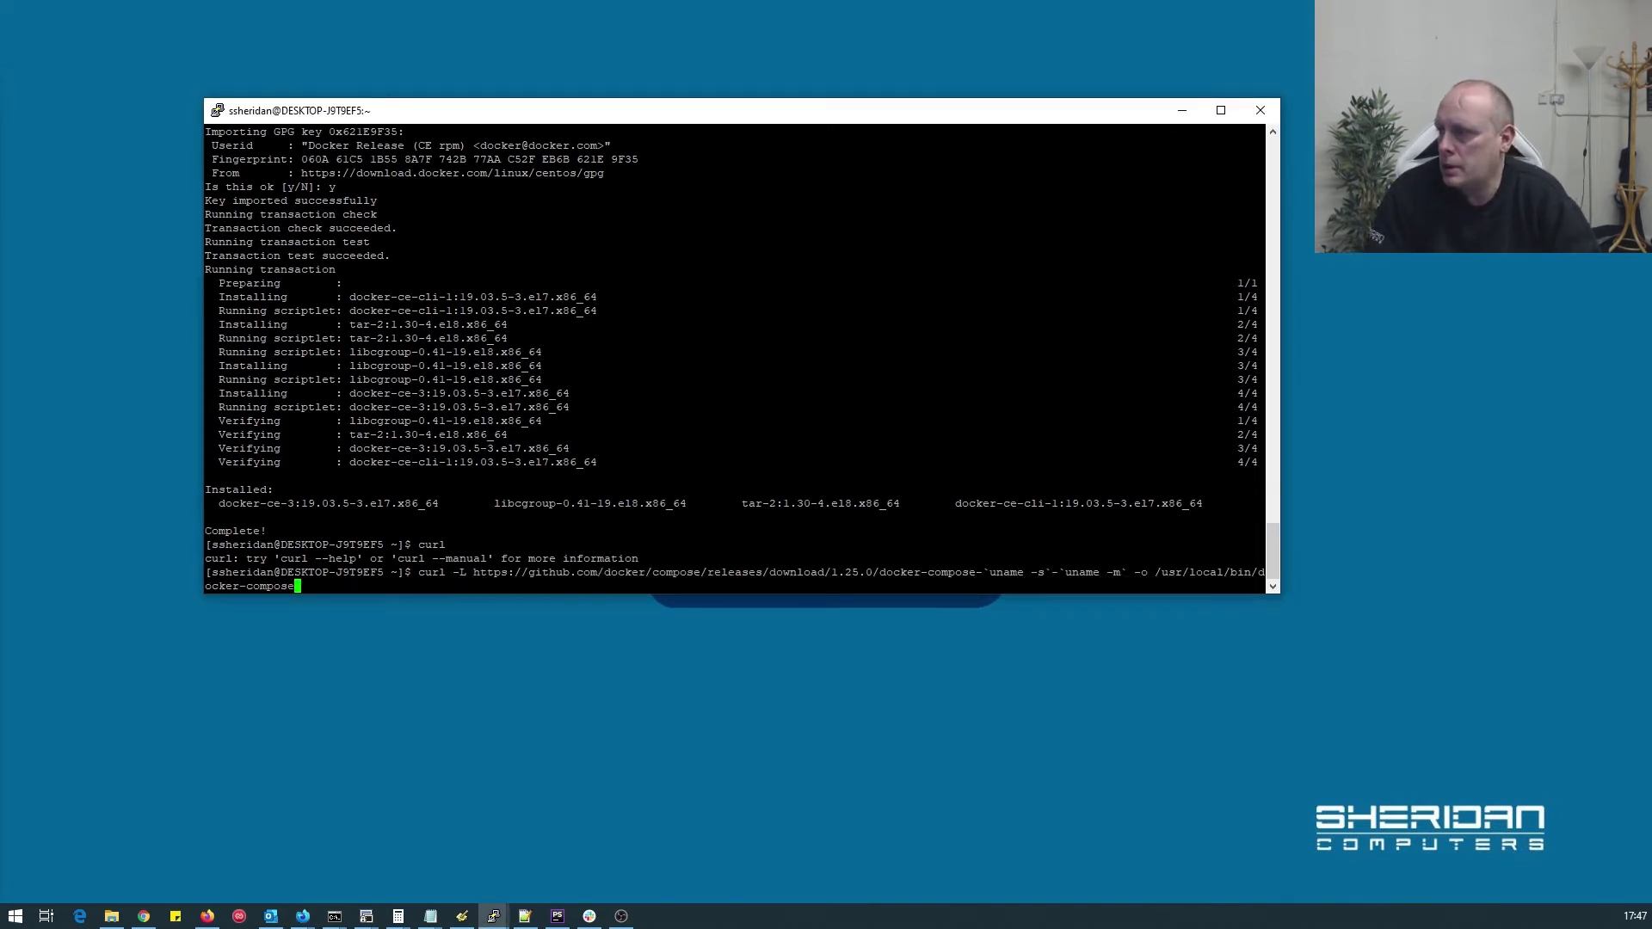
pyautogui.press('Return')
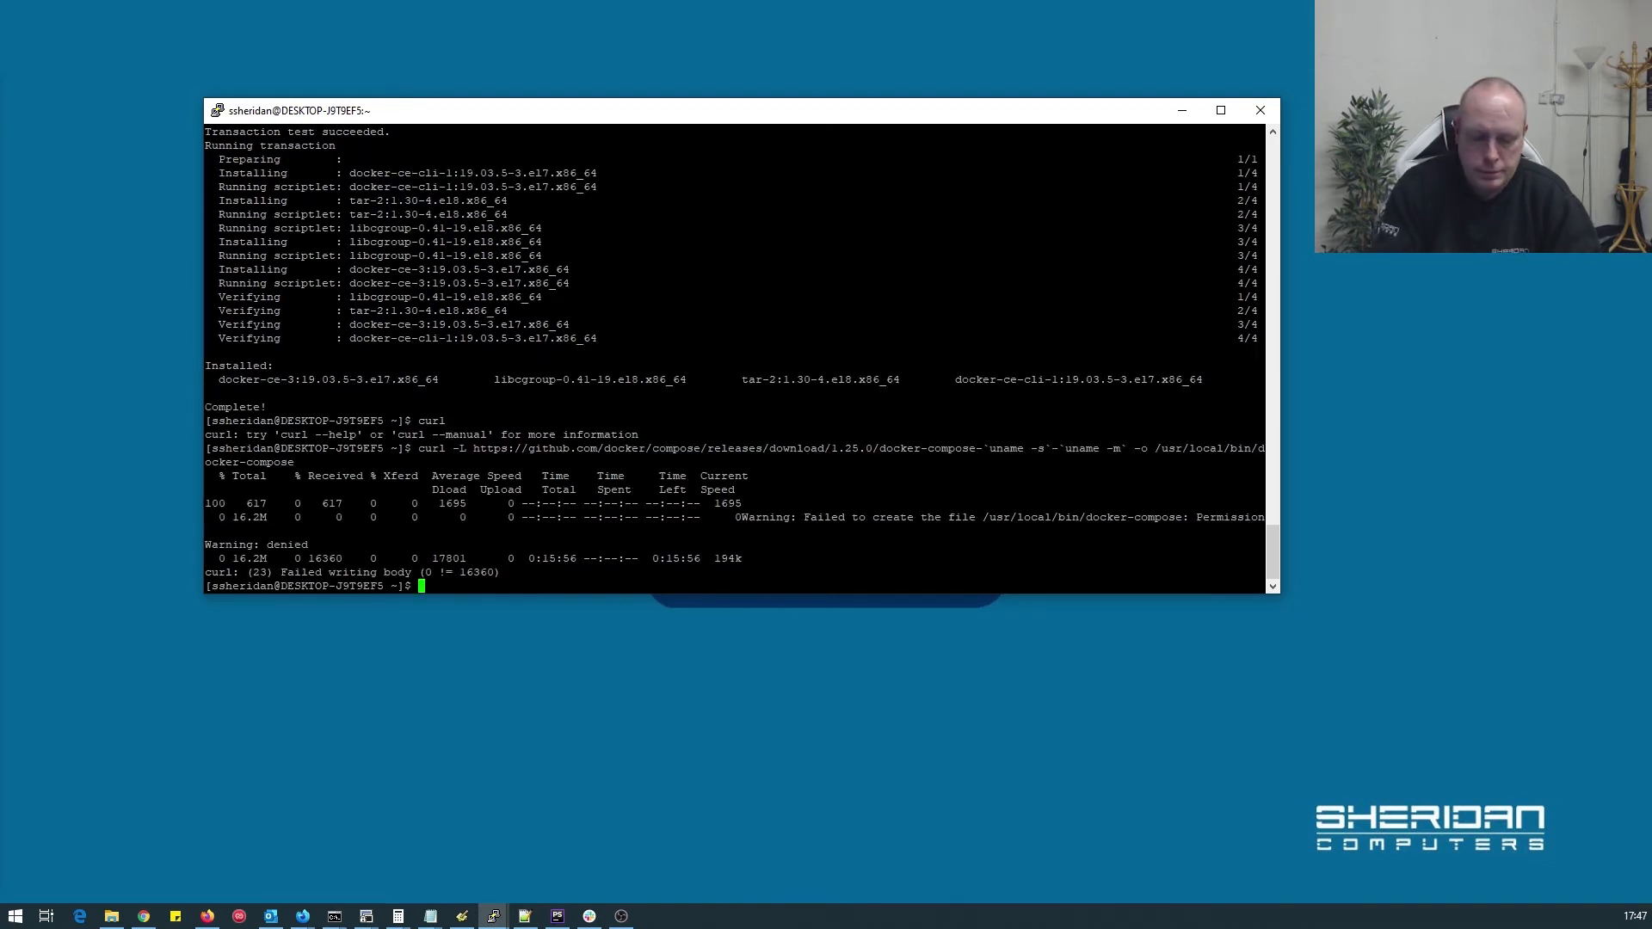
pyautogui.write('sudo')
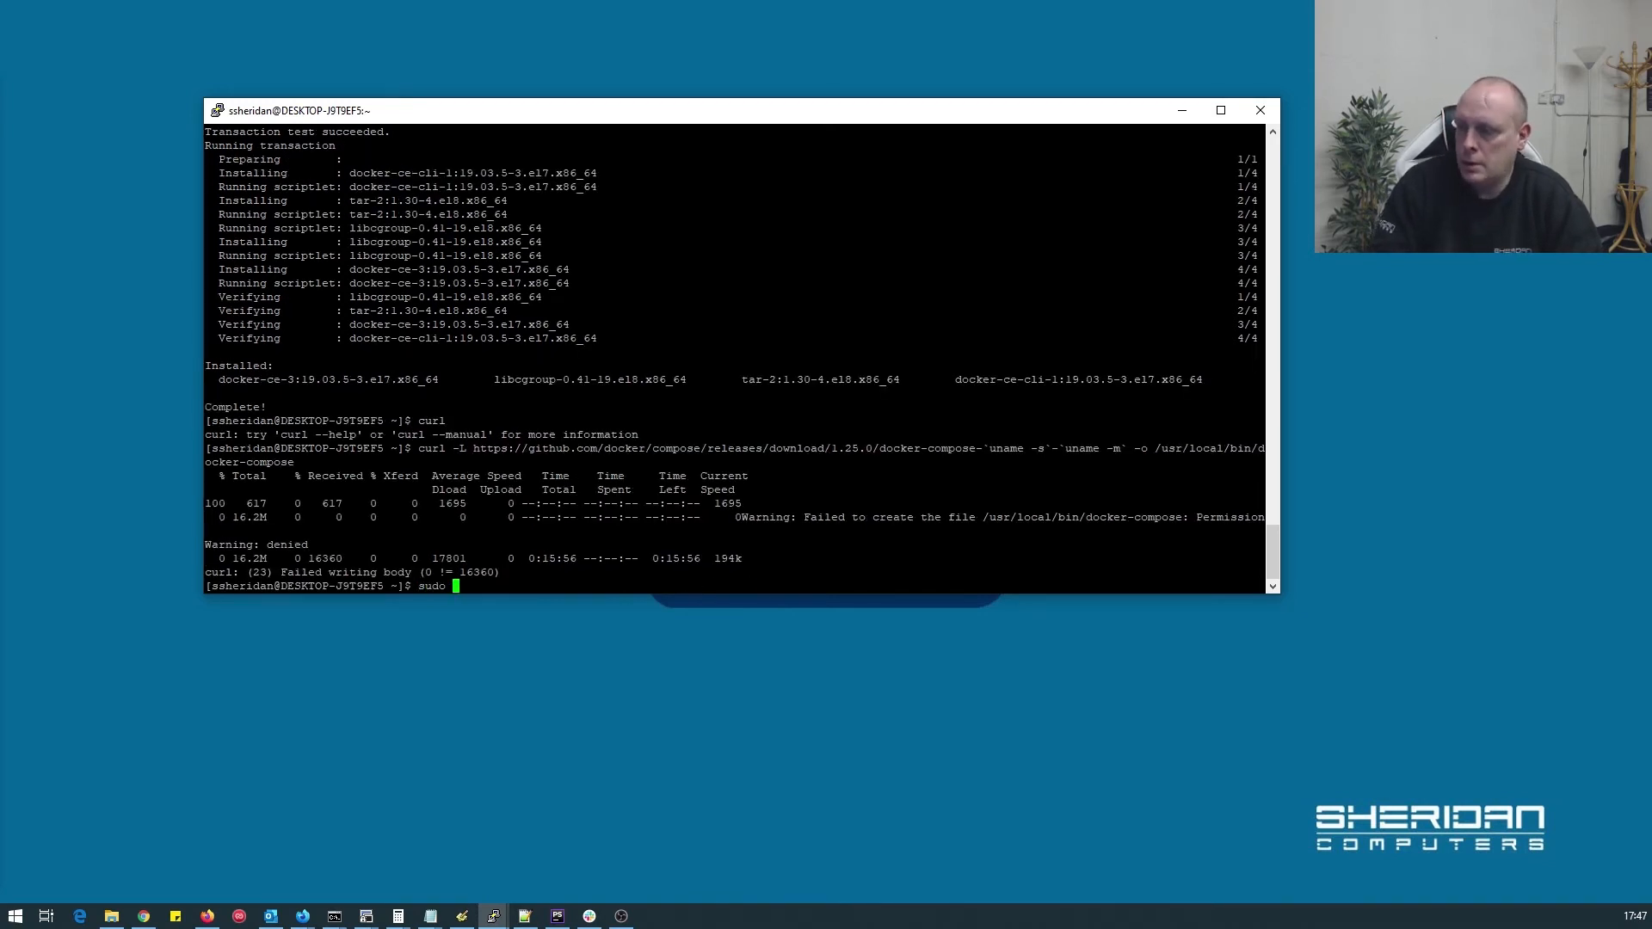
# - Rerun the docker-compose 1.25.0 download to /usr/local/bin/docker-compose with sudo
pyautogui.write('curl -L https://github.com/docker/compose/releases/download/1.25.0/docker-compose-`uname -s`-`uname -m` -o /usr/local/bin/docker-compose')
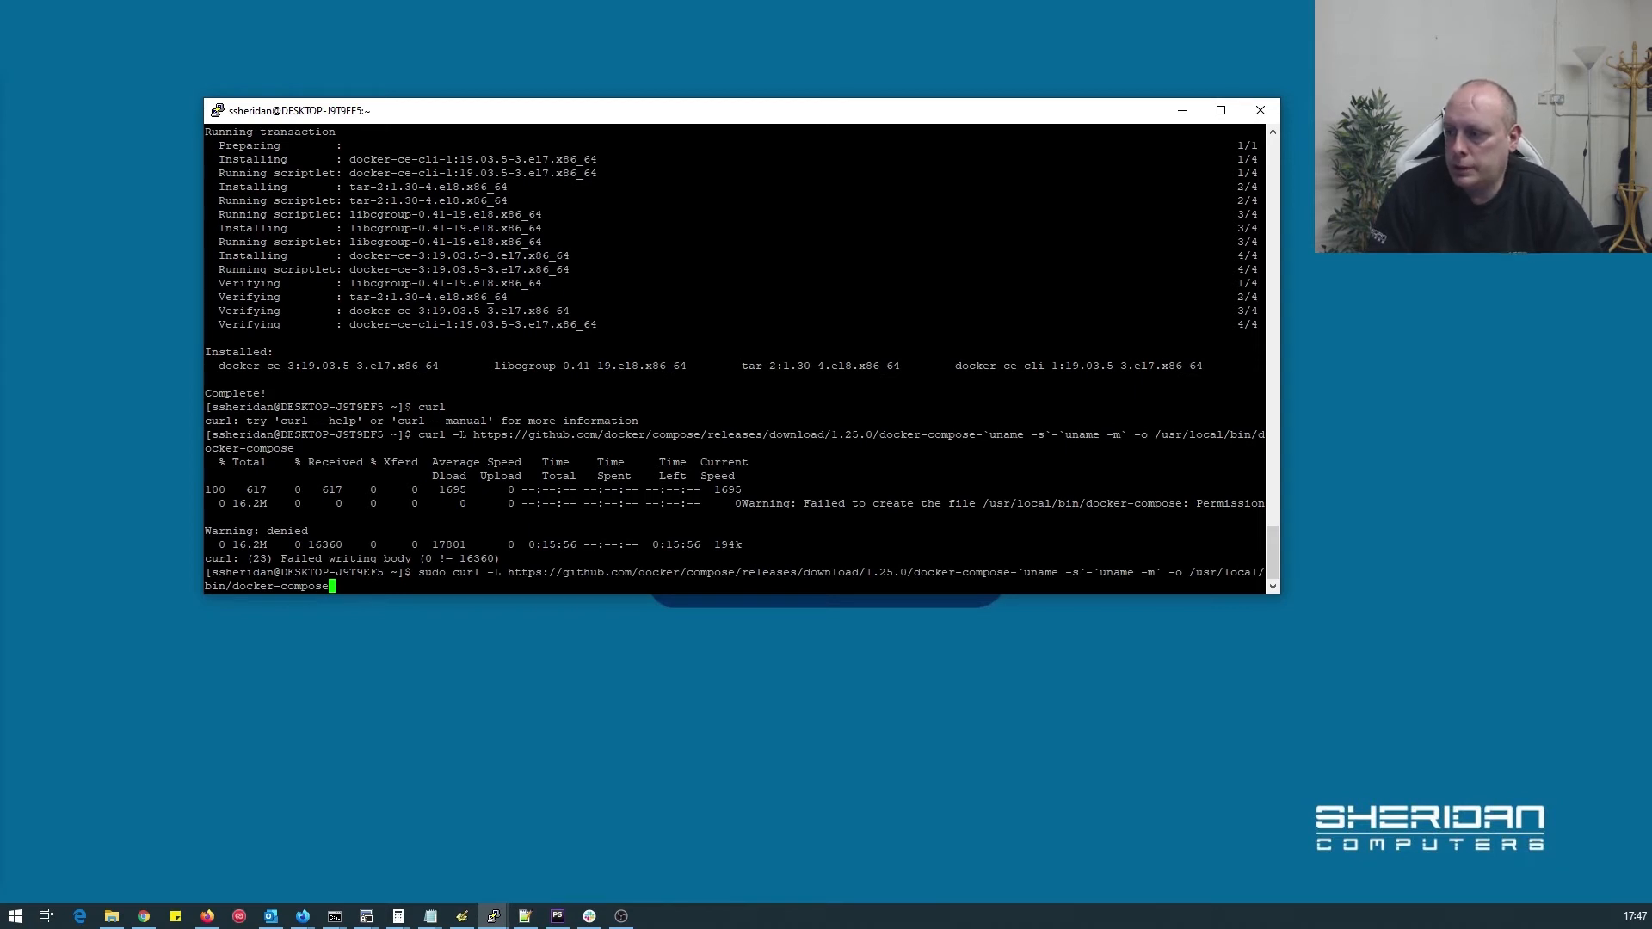
pyautogui.press('Return')
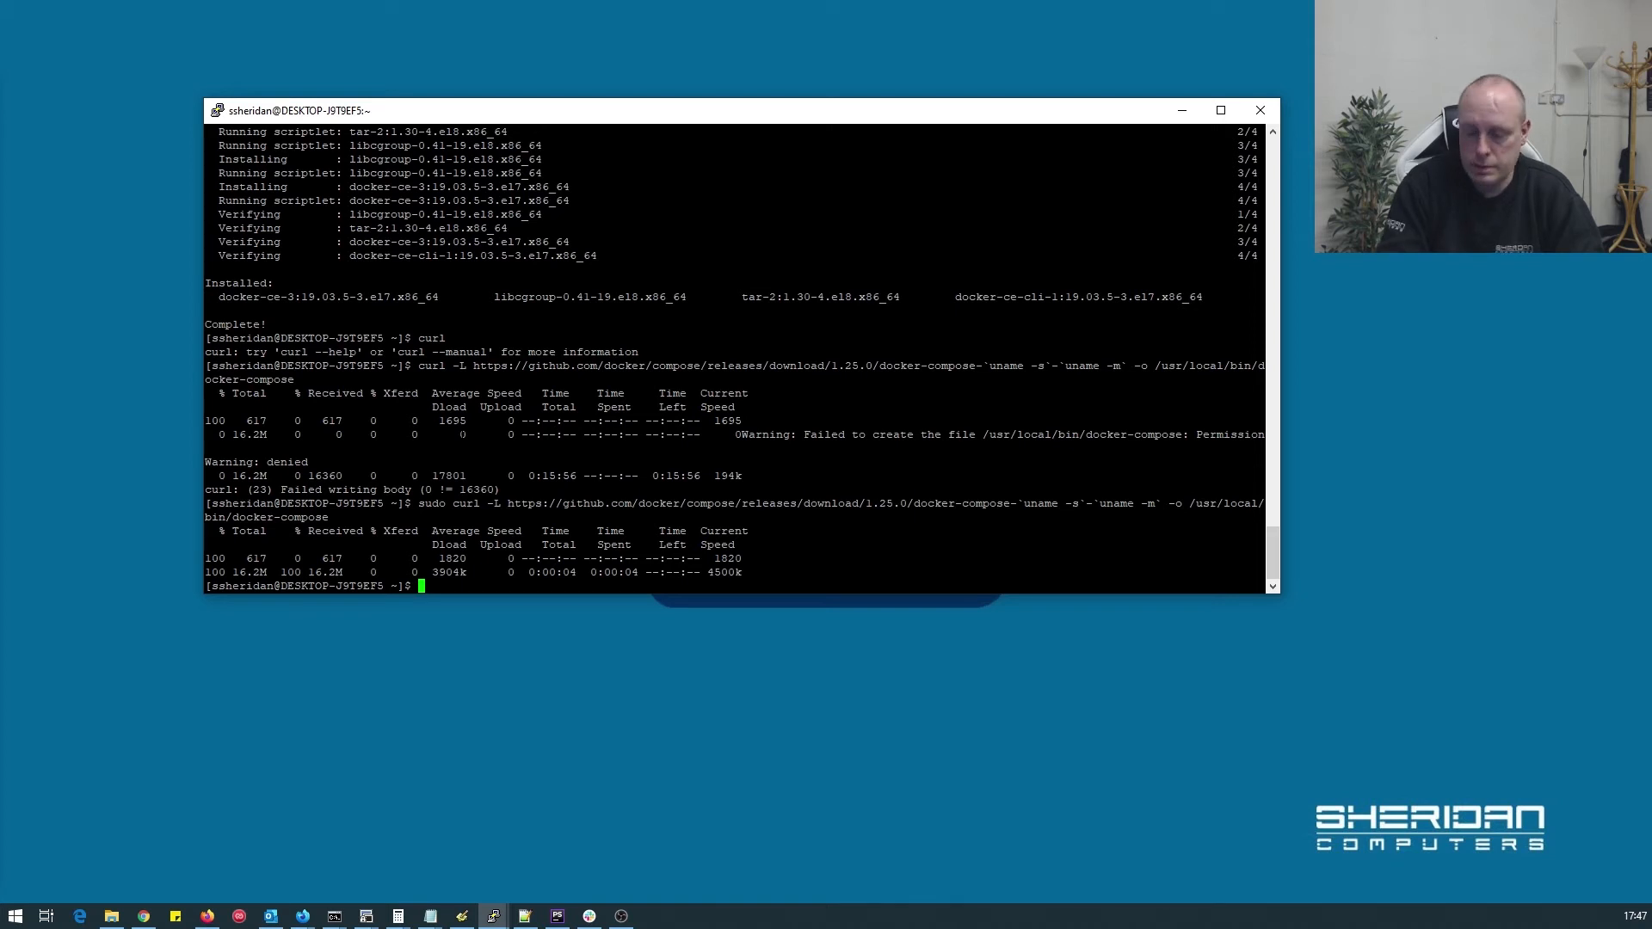
pyautogui.write('schmod ')
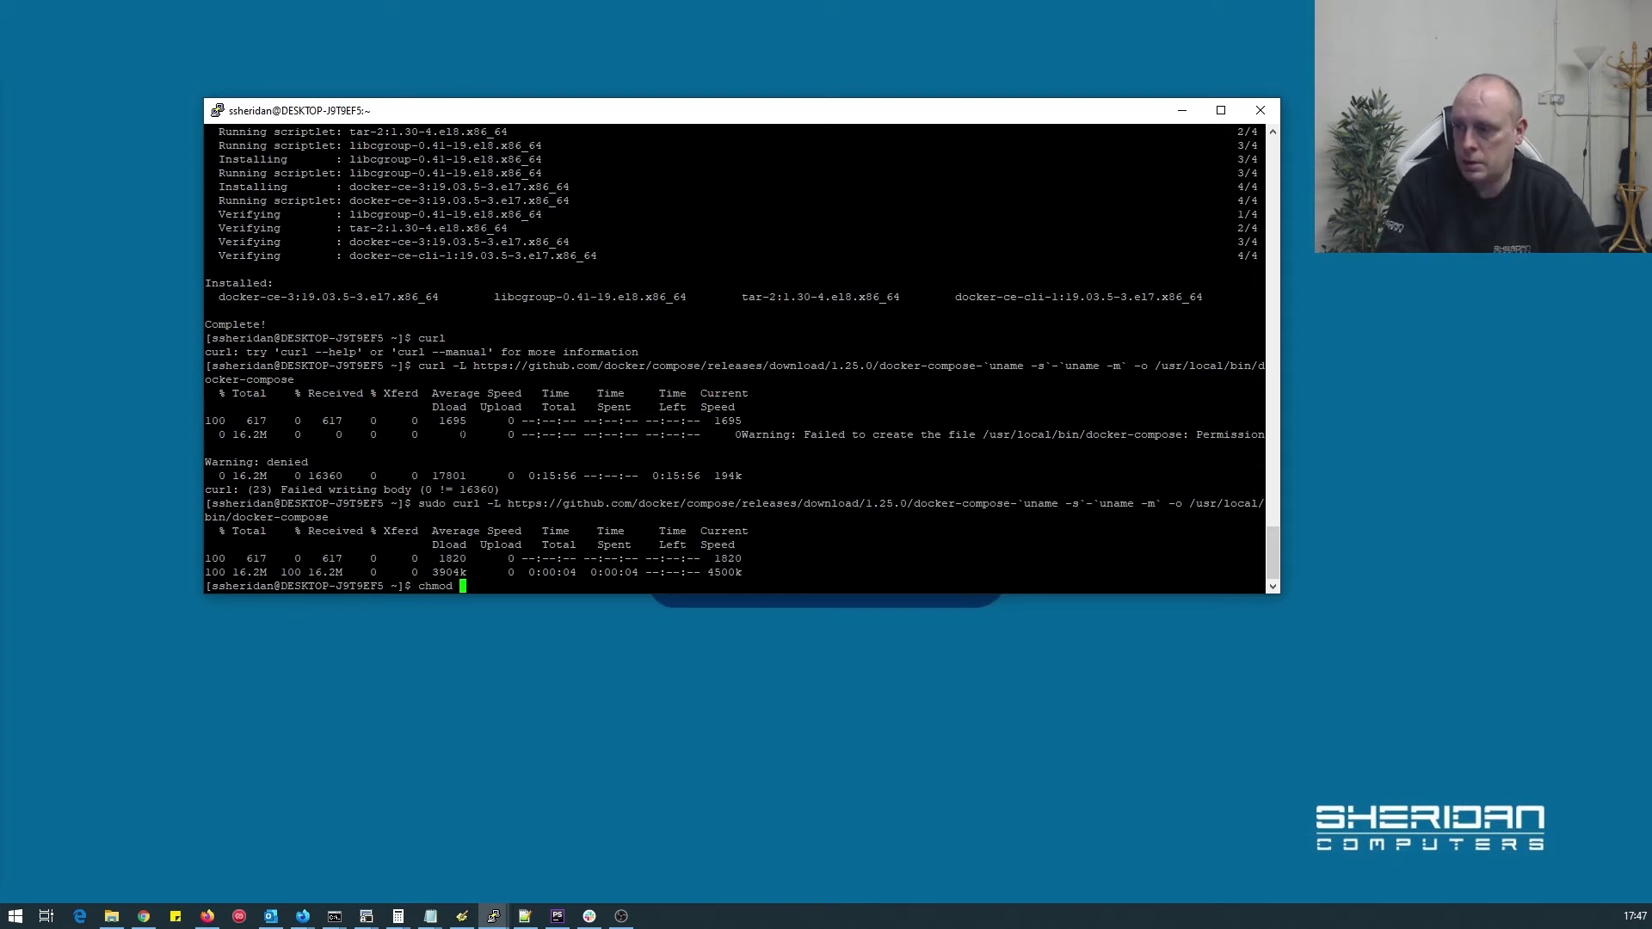
pyautogui.write('+x /usr/')
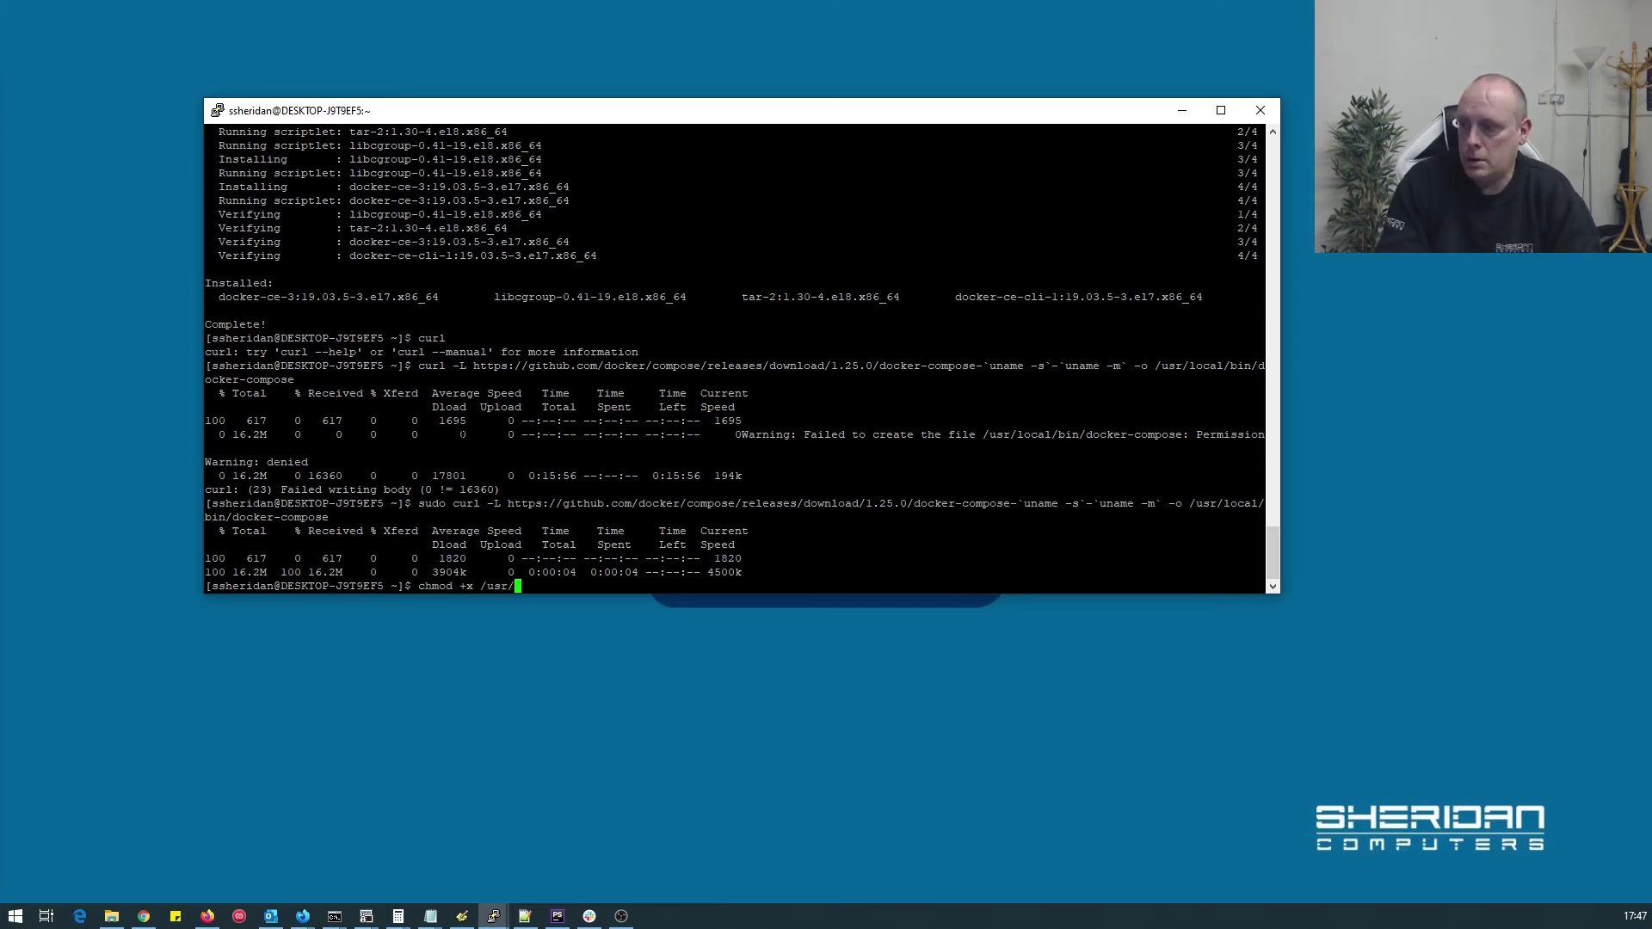
pyautogui.write('local/bin')
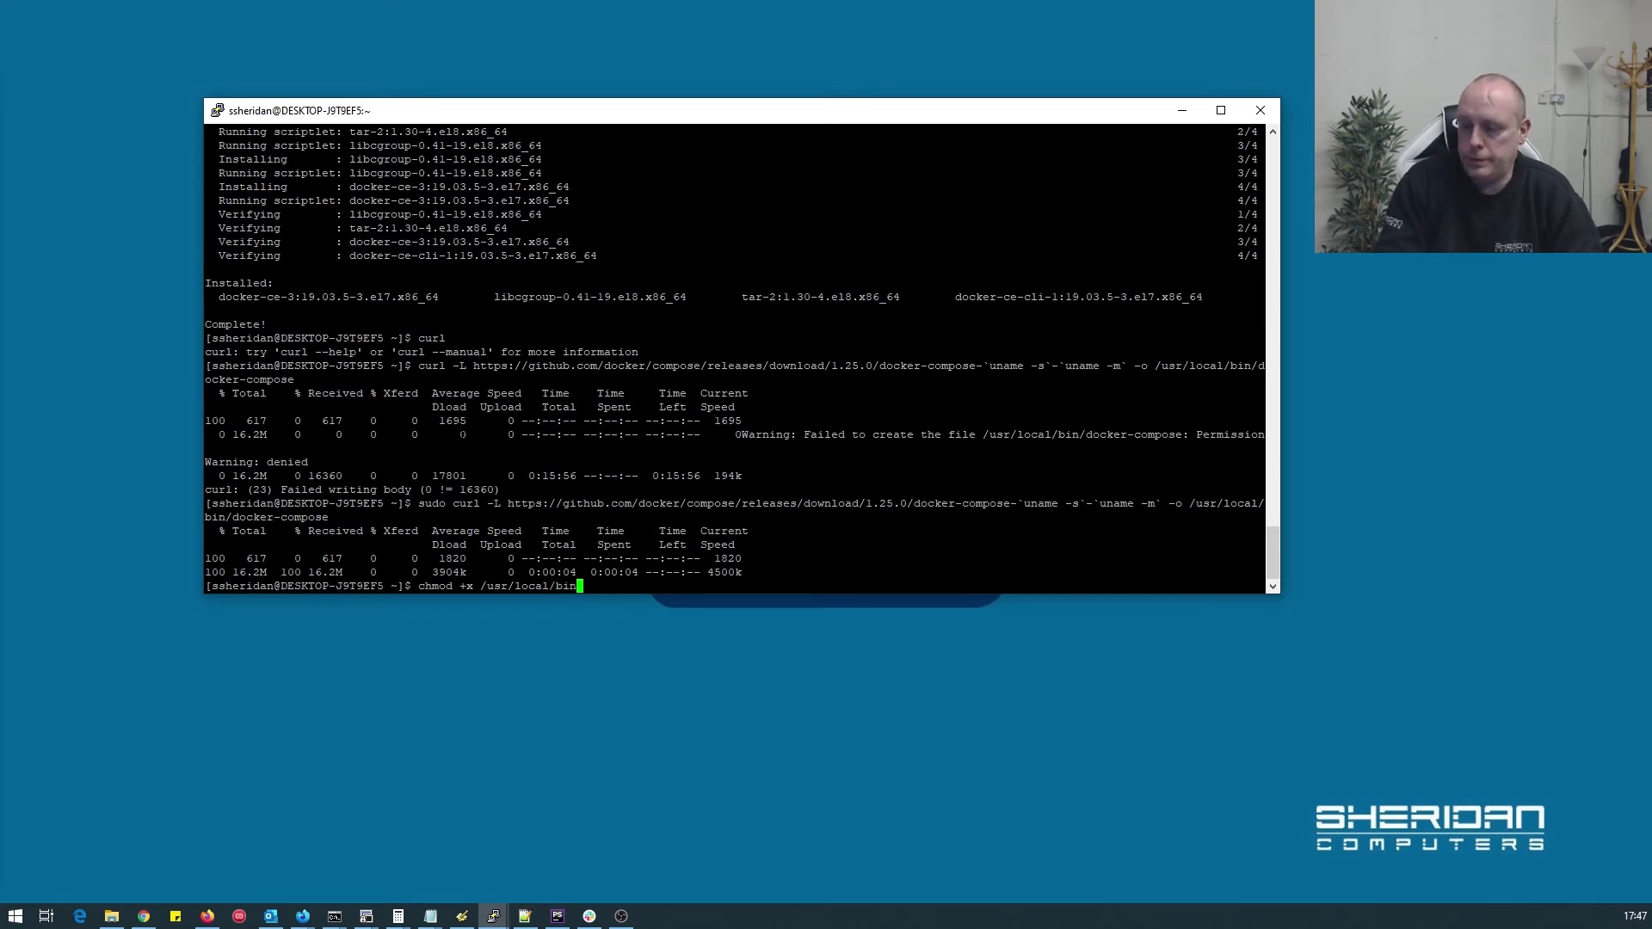
pyautogui.write('/docker-compose')
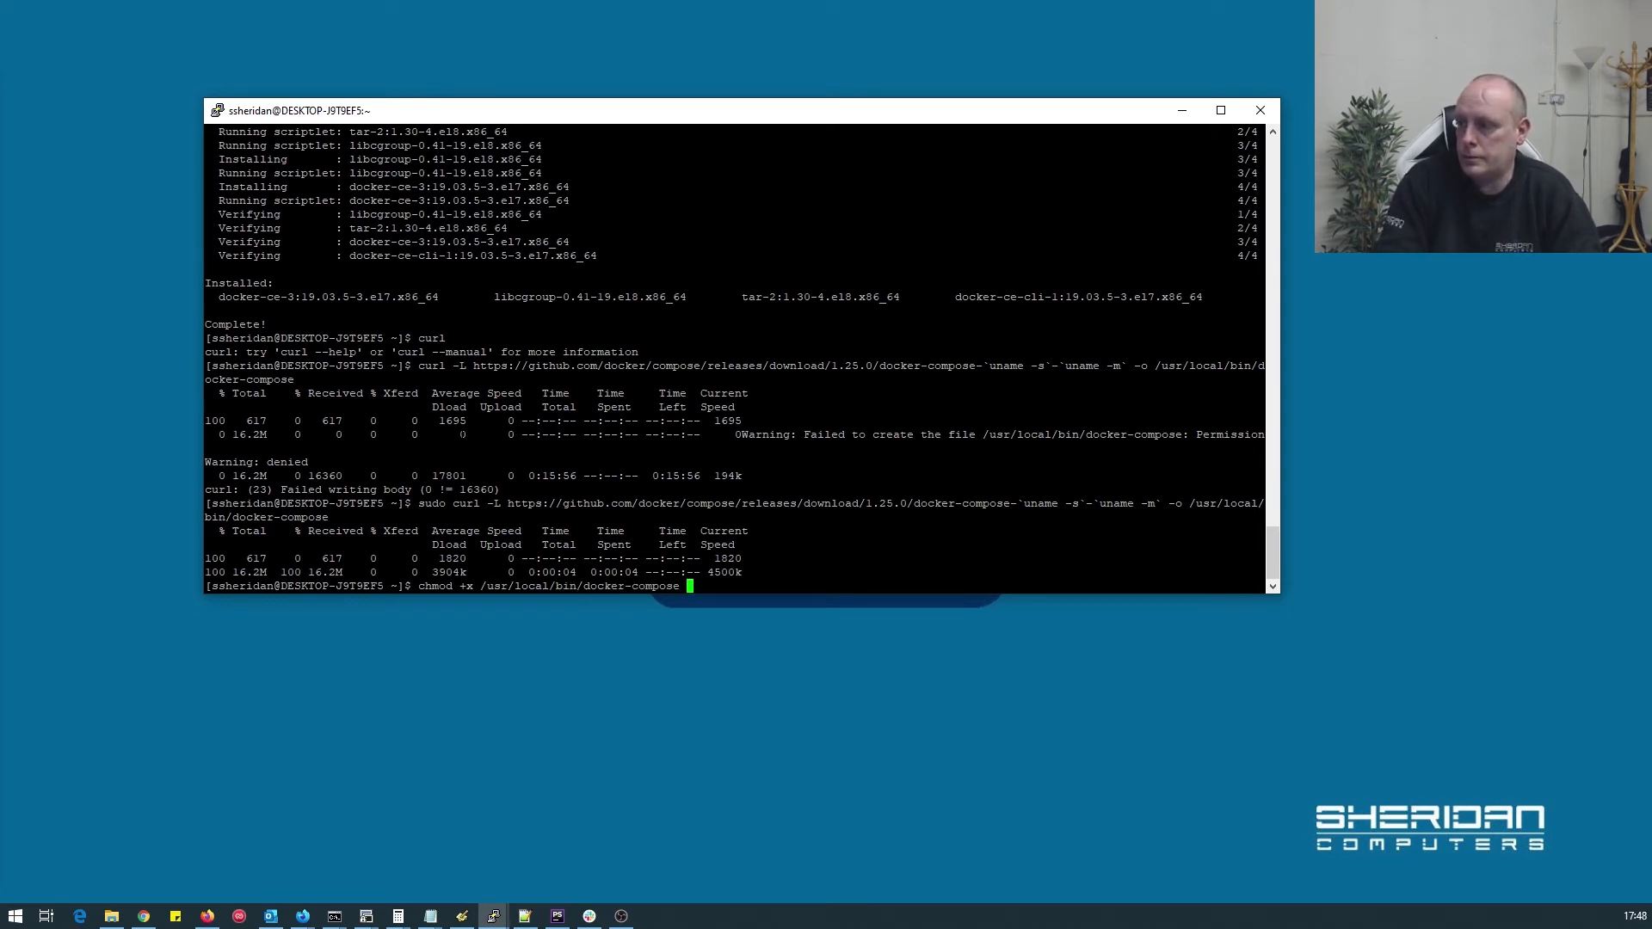
# - Make /usr/local/bin/docker-compose executable, rerunning chmod +x with sudo after the permission error
pyautogui.press('Return')
pyautogui.press('Up')
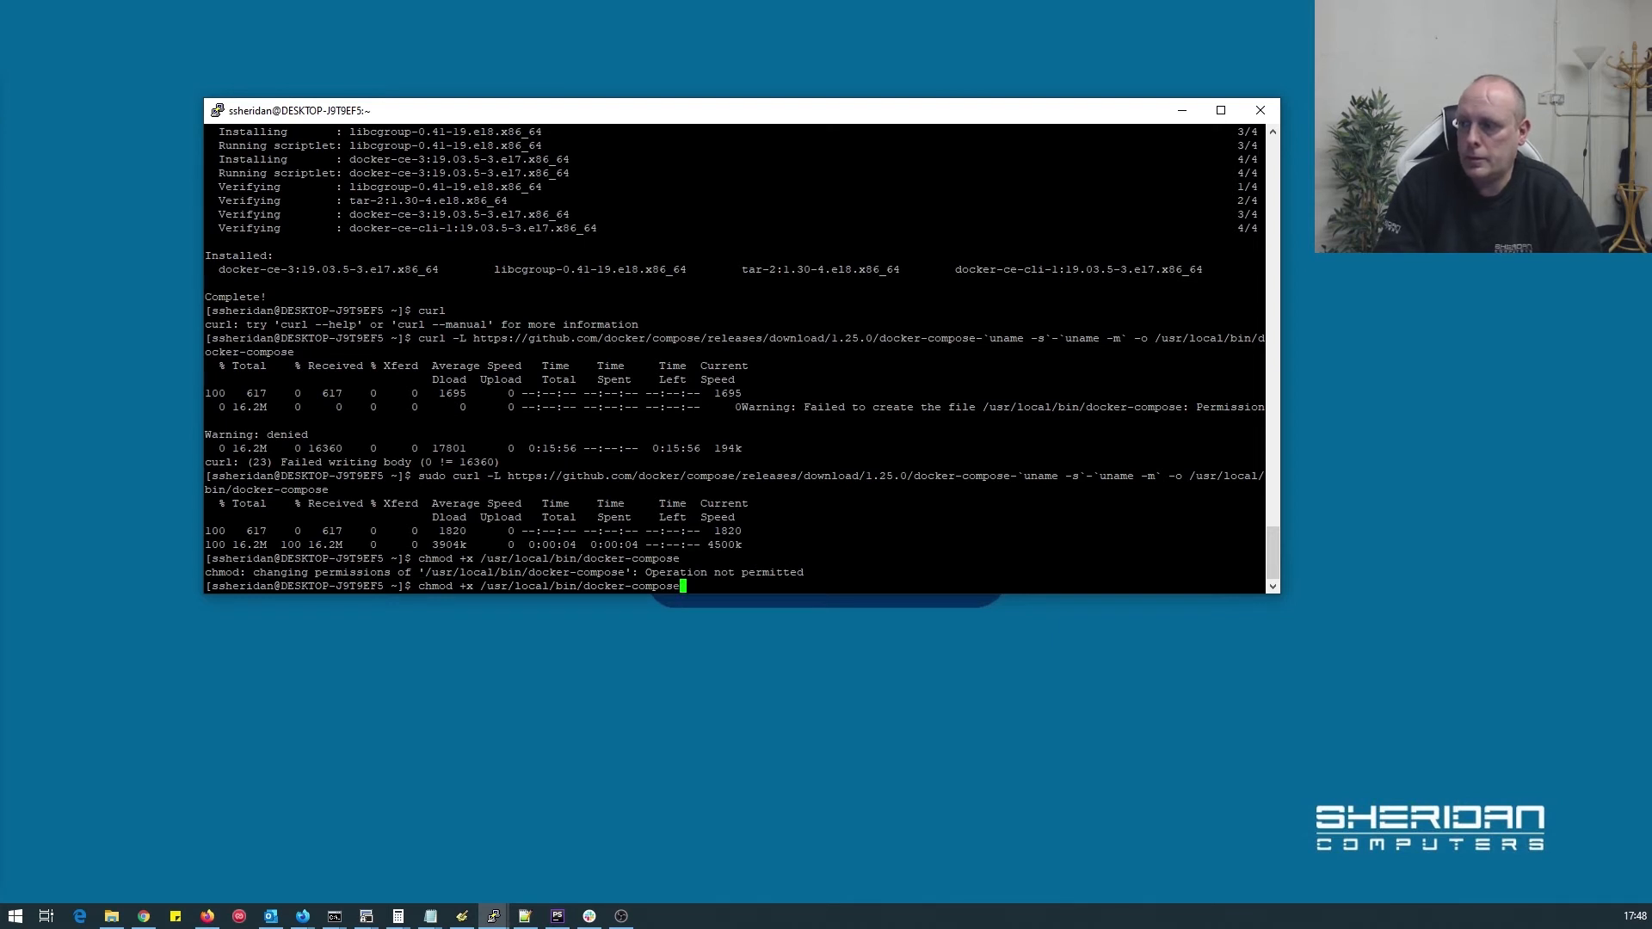
pyautogui.hotkey('ctrl', 'Left')
pyautogui.hotkey('ctrl', 'Left')
pyautogui.hotkey('ctrl', 'Left')
pyautogui.hotkey('ctrl', 'Left')
pyautogui.hotkey('ctrl', 'Left')
pyautogui.press('Home')
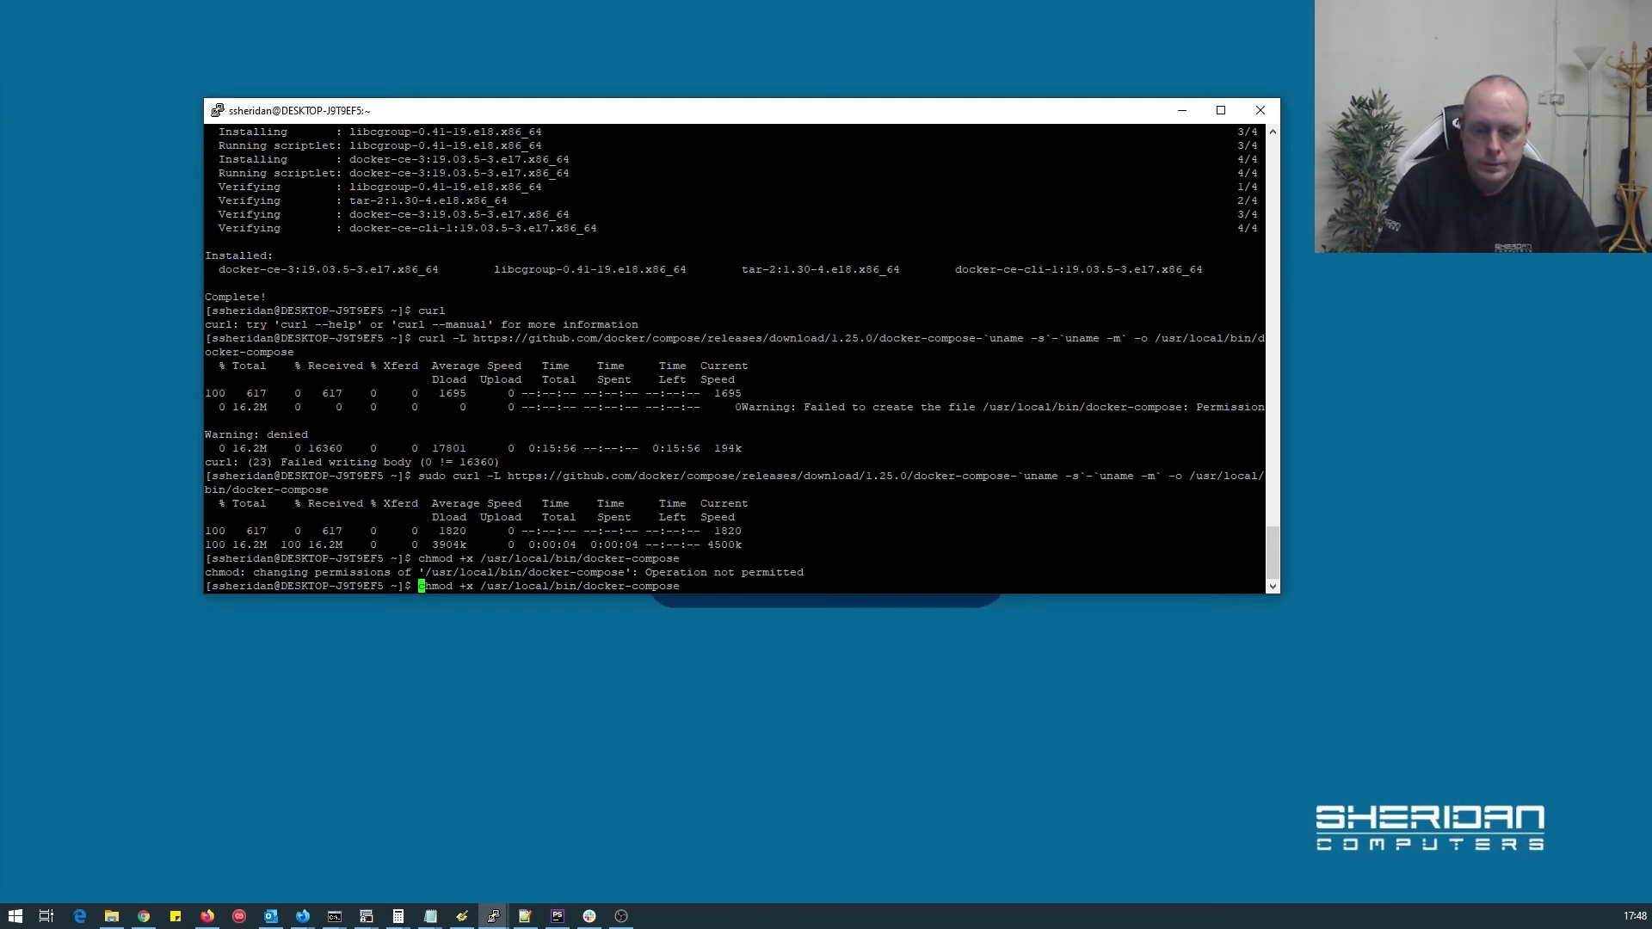
pyautogui.write('sudo')
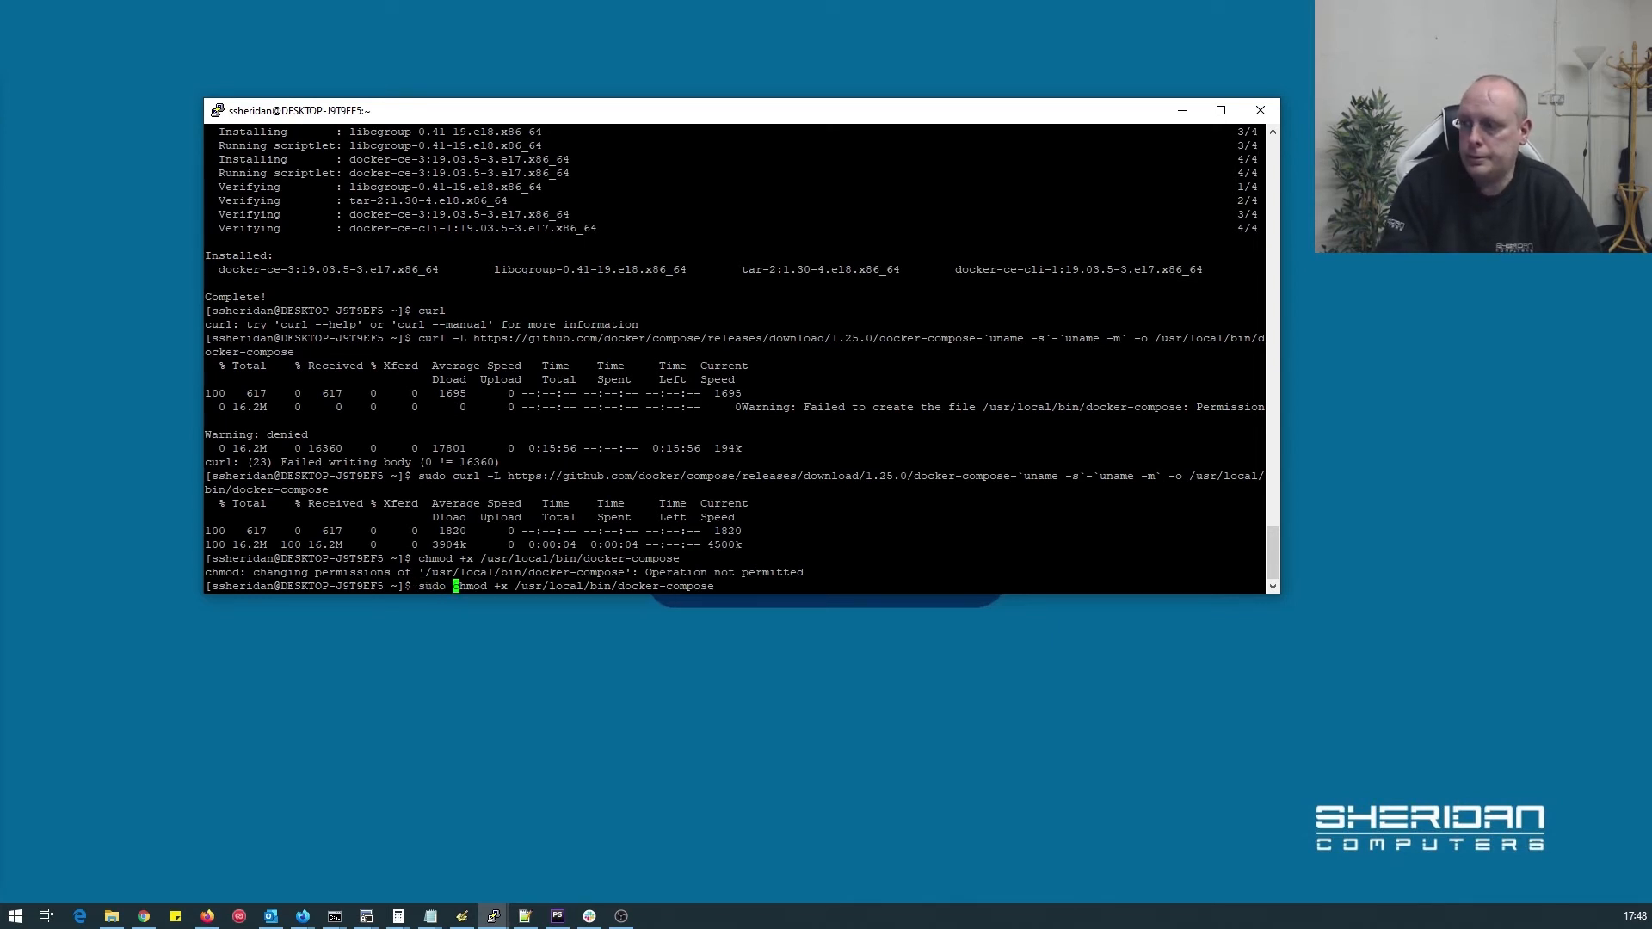
pyautogui.press('Return')
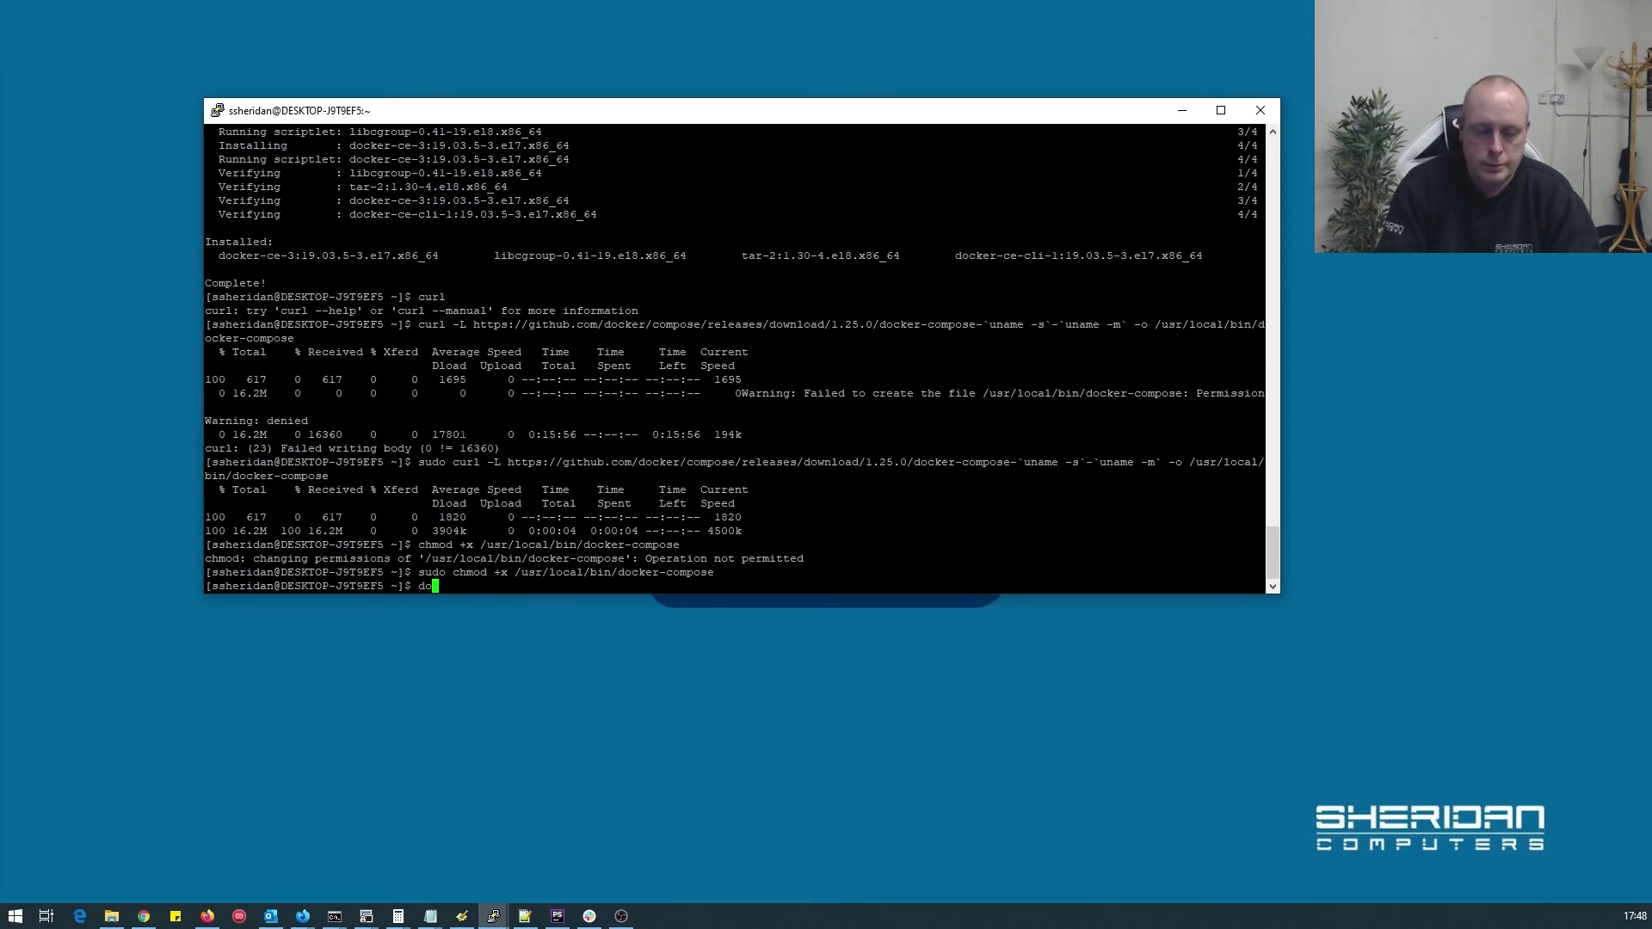
pyautogui.write('docker-compose -v')
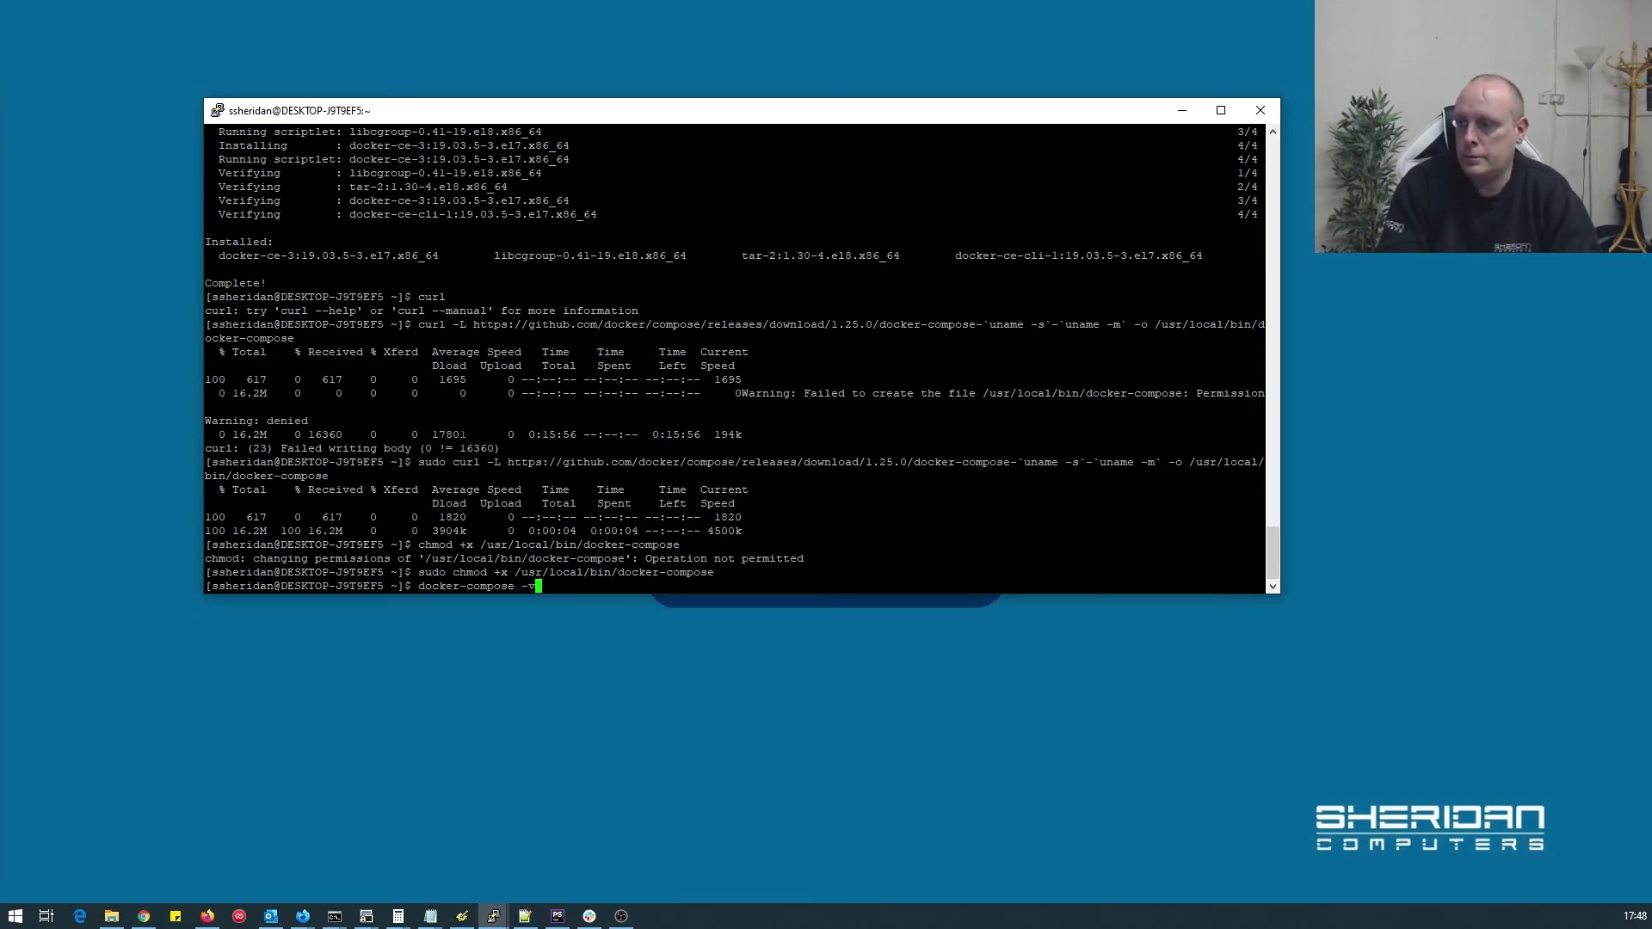
# - Confirm docker-compose -v reports version 1.25.0
pyautogui.press('Return')
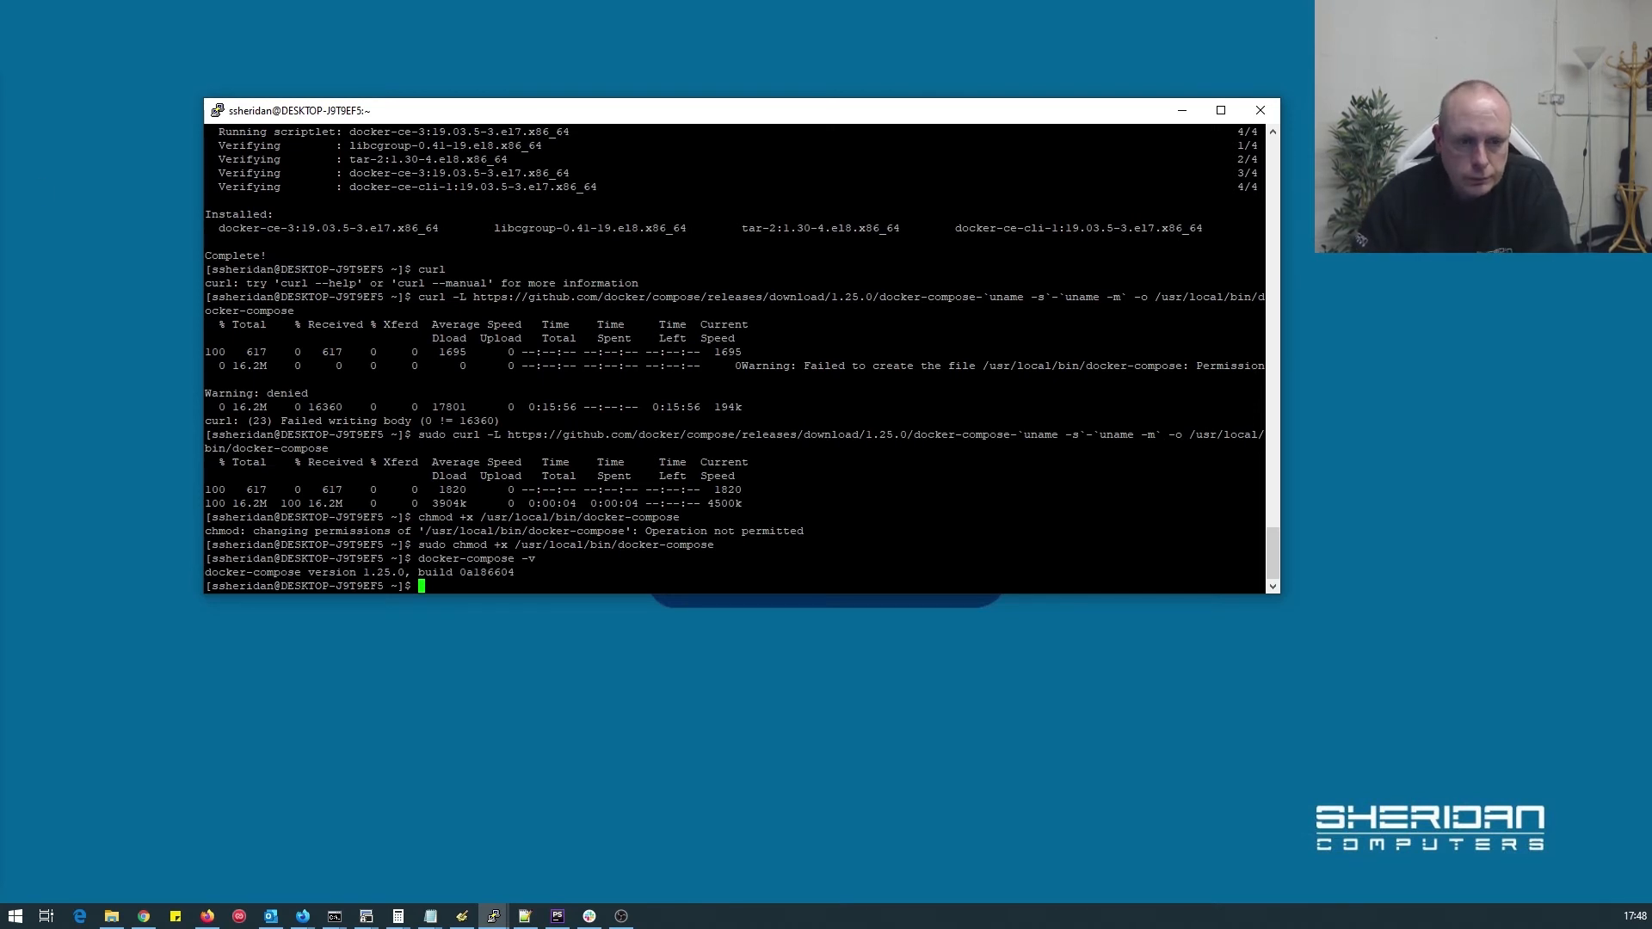
pyautogui.hotkey('alt', 'Tab')
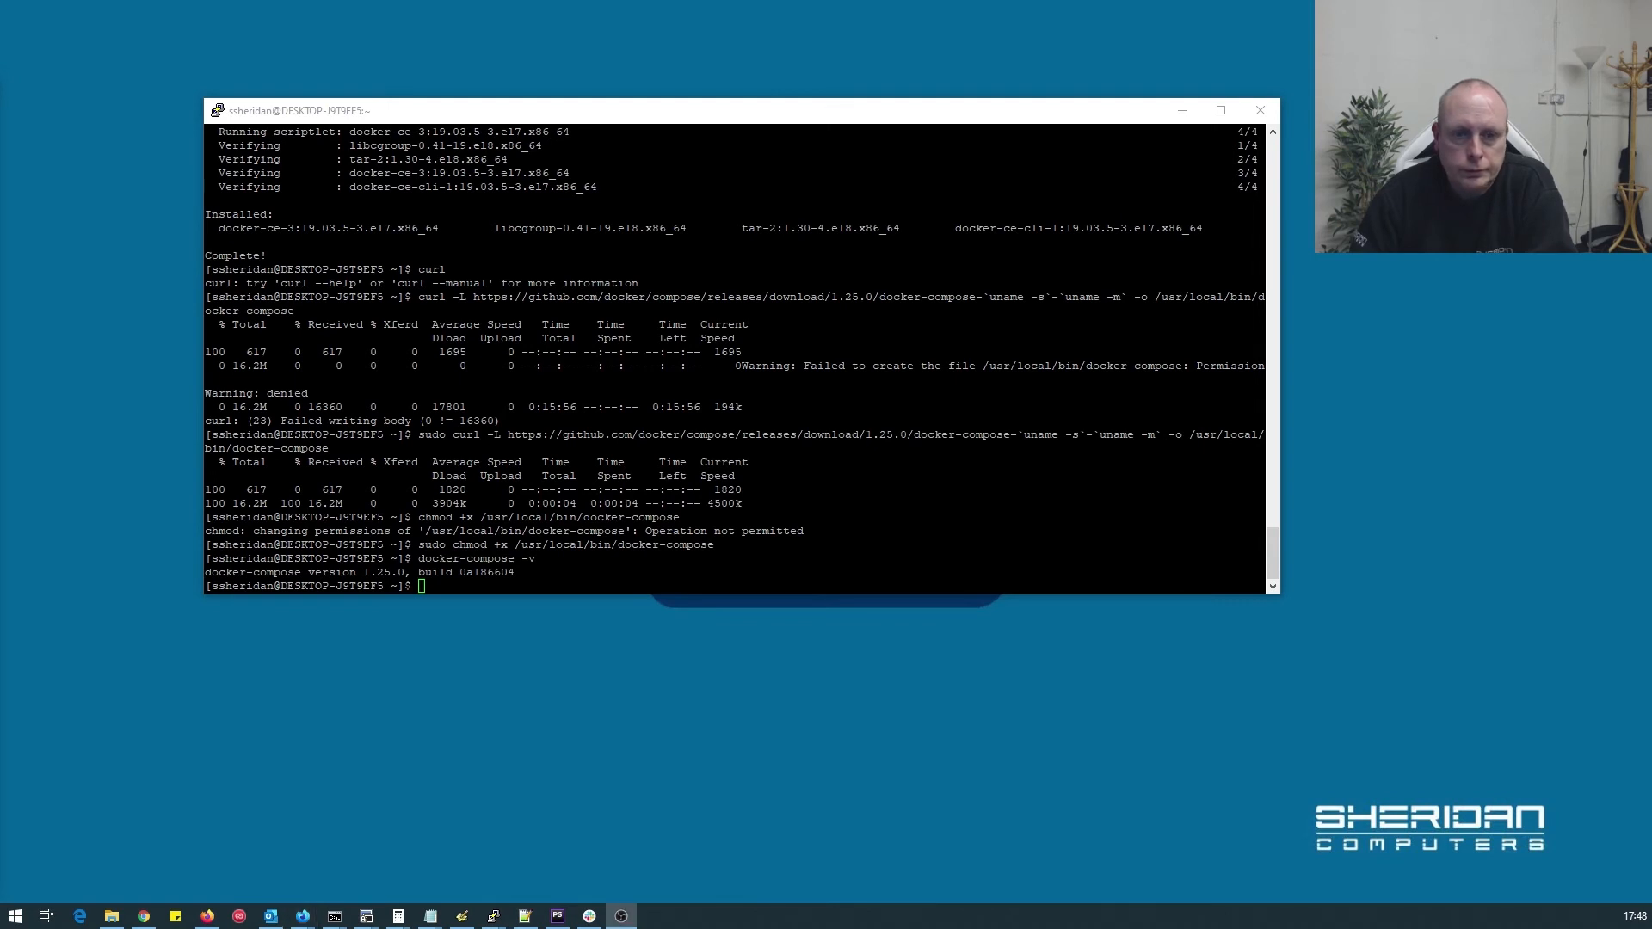
pyautogui.hotkey('alt', 'Tab')
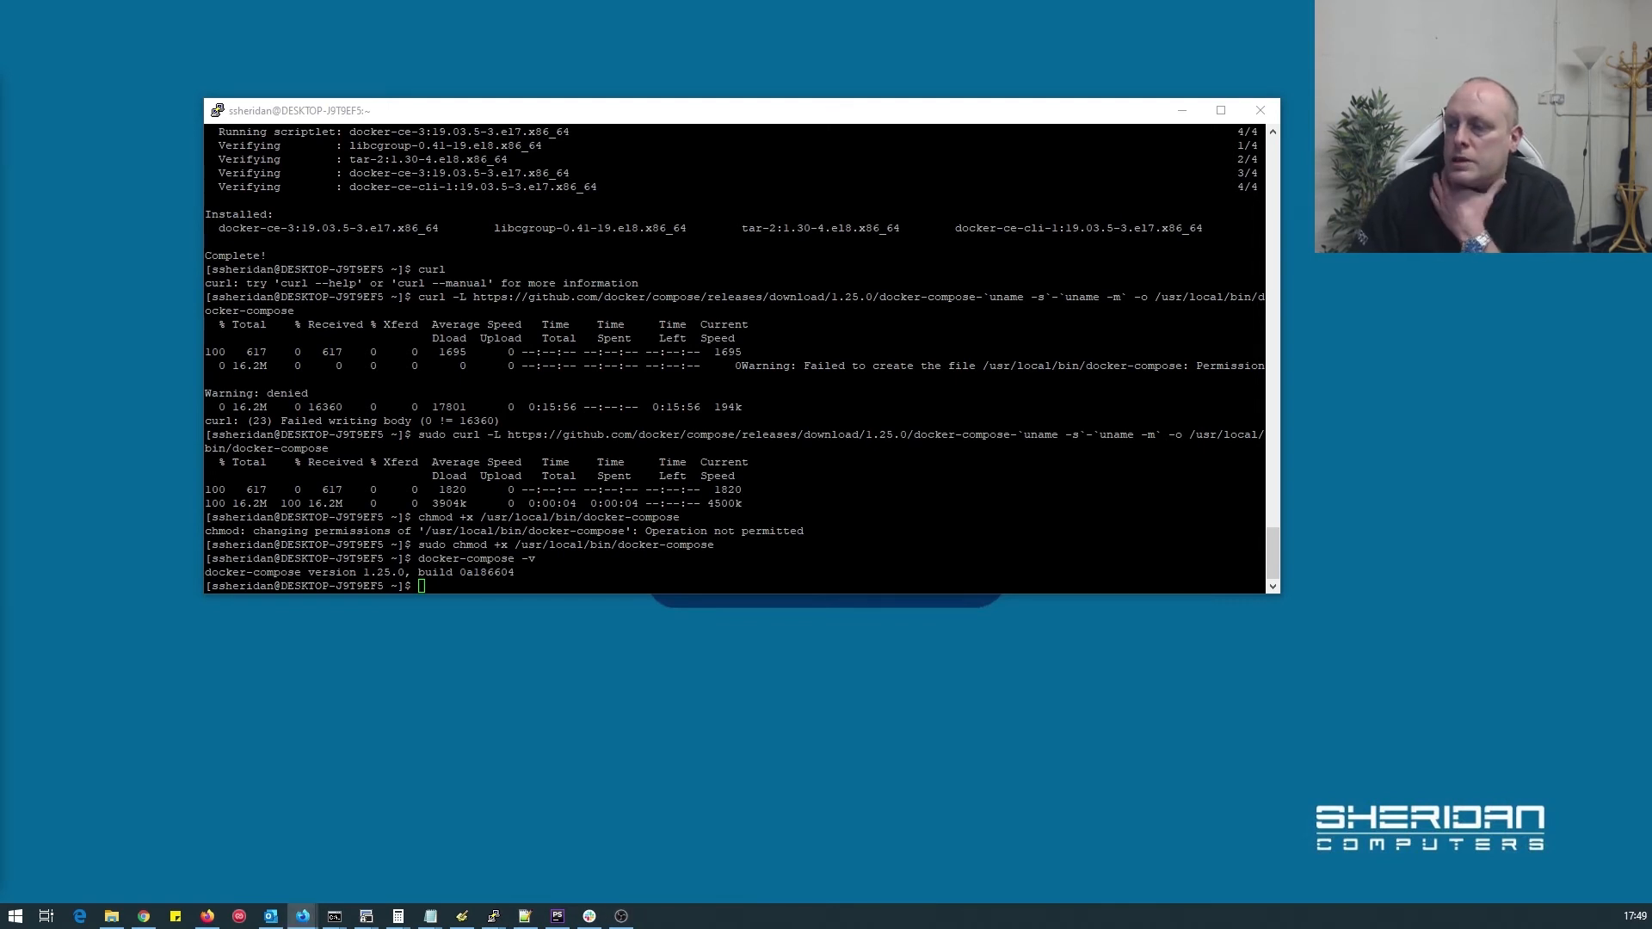
# - Run sudo systemctl disable firewalld and sudo systemctl enable --now docker
pyautogui.hotkey('alt', 'Tab')
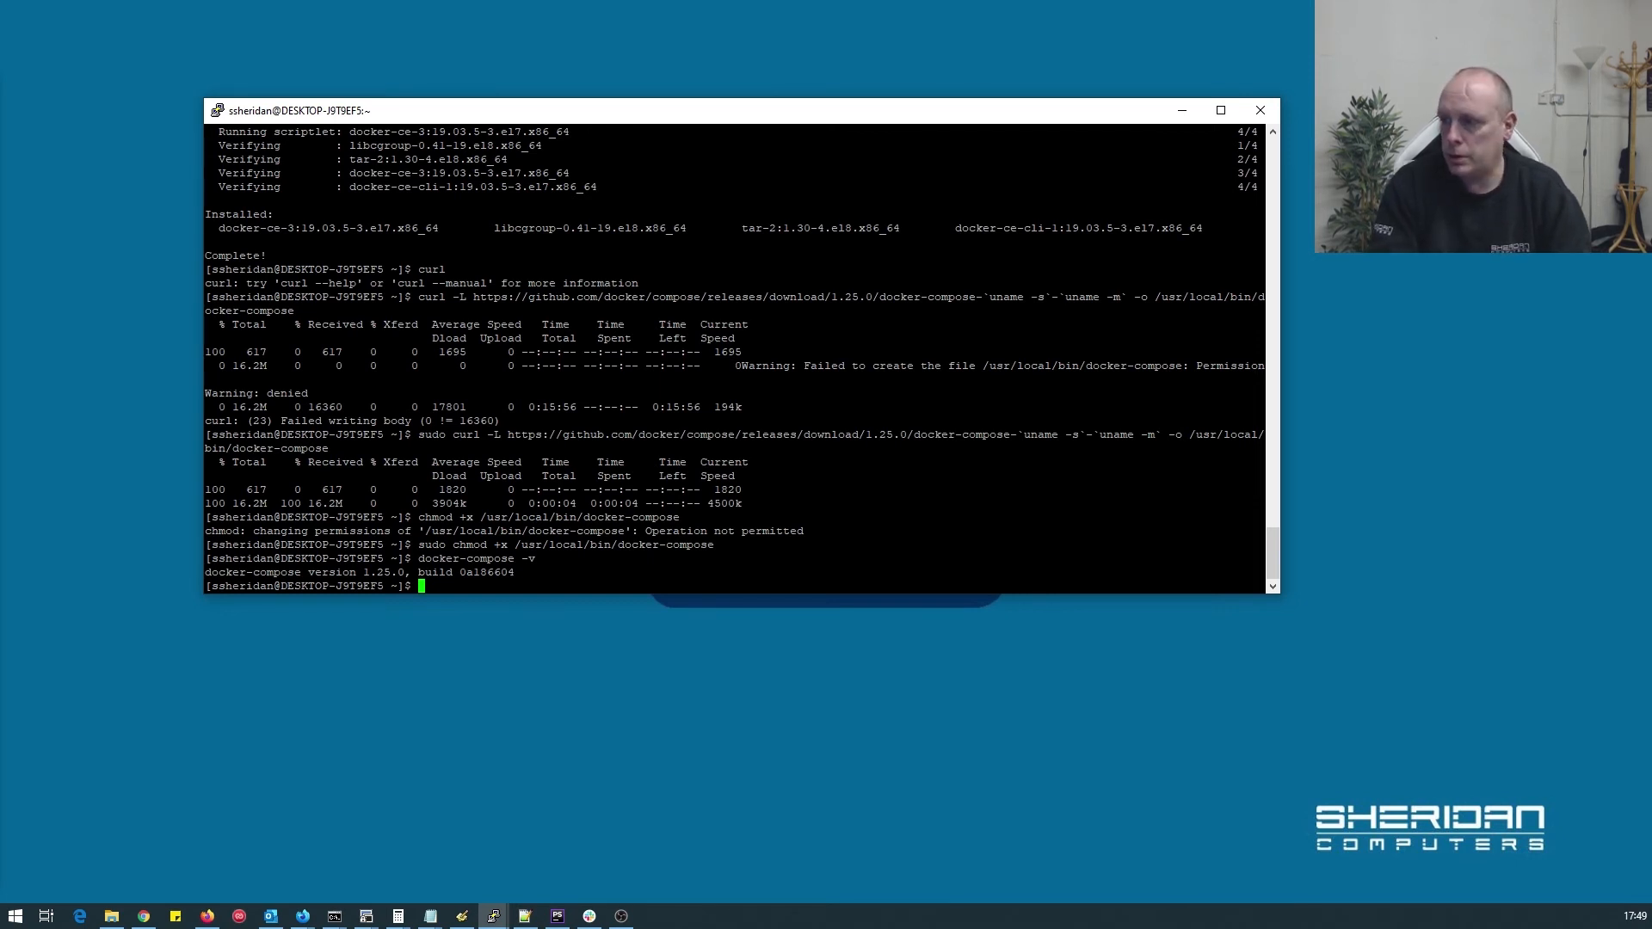
pyautogui.write('sudo')
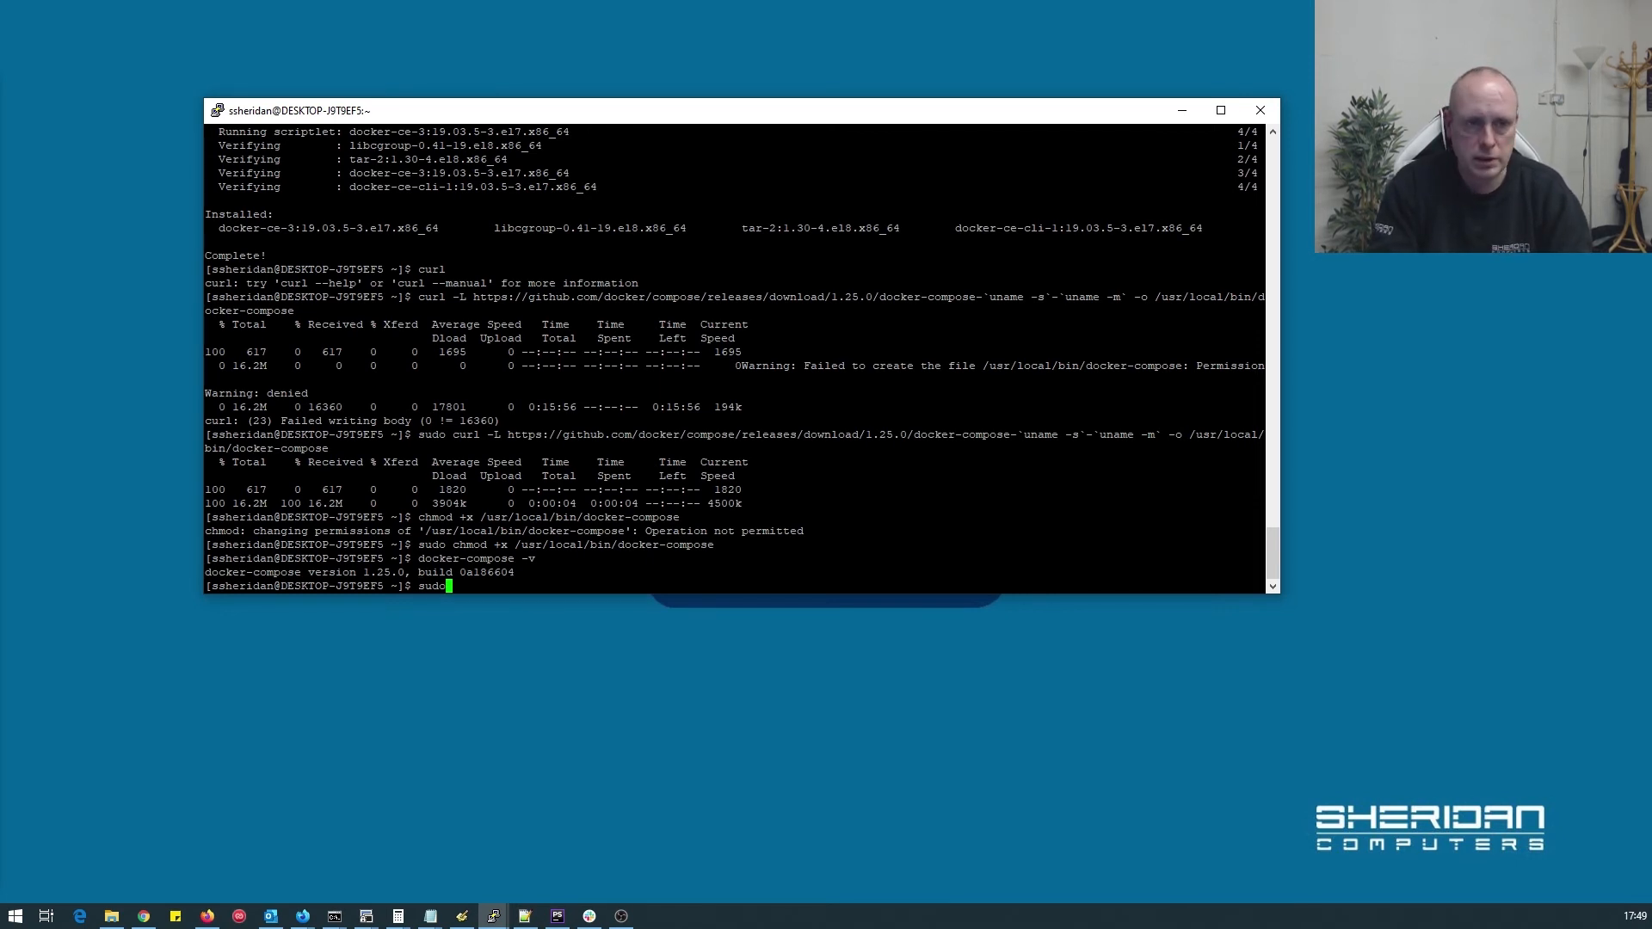
pyautogui.write(' systemctl ')
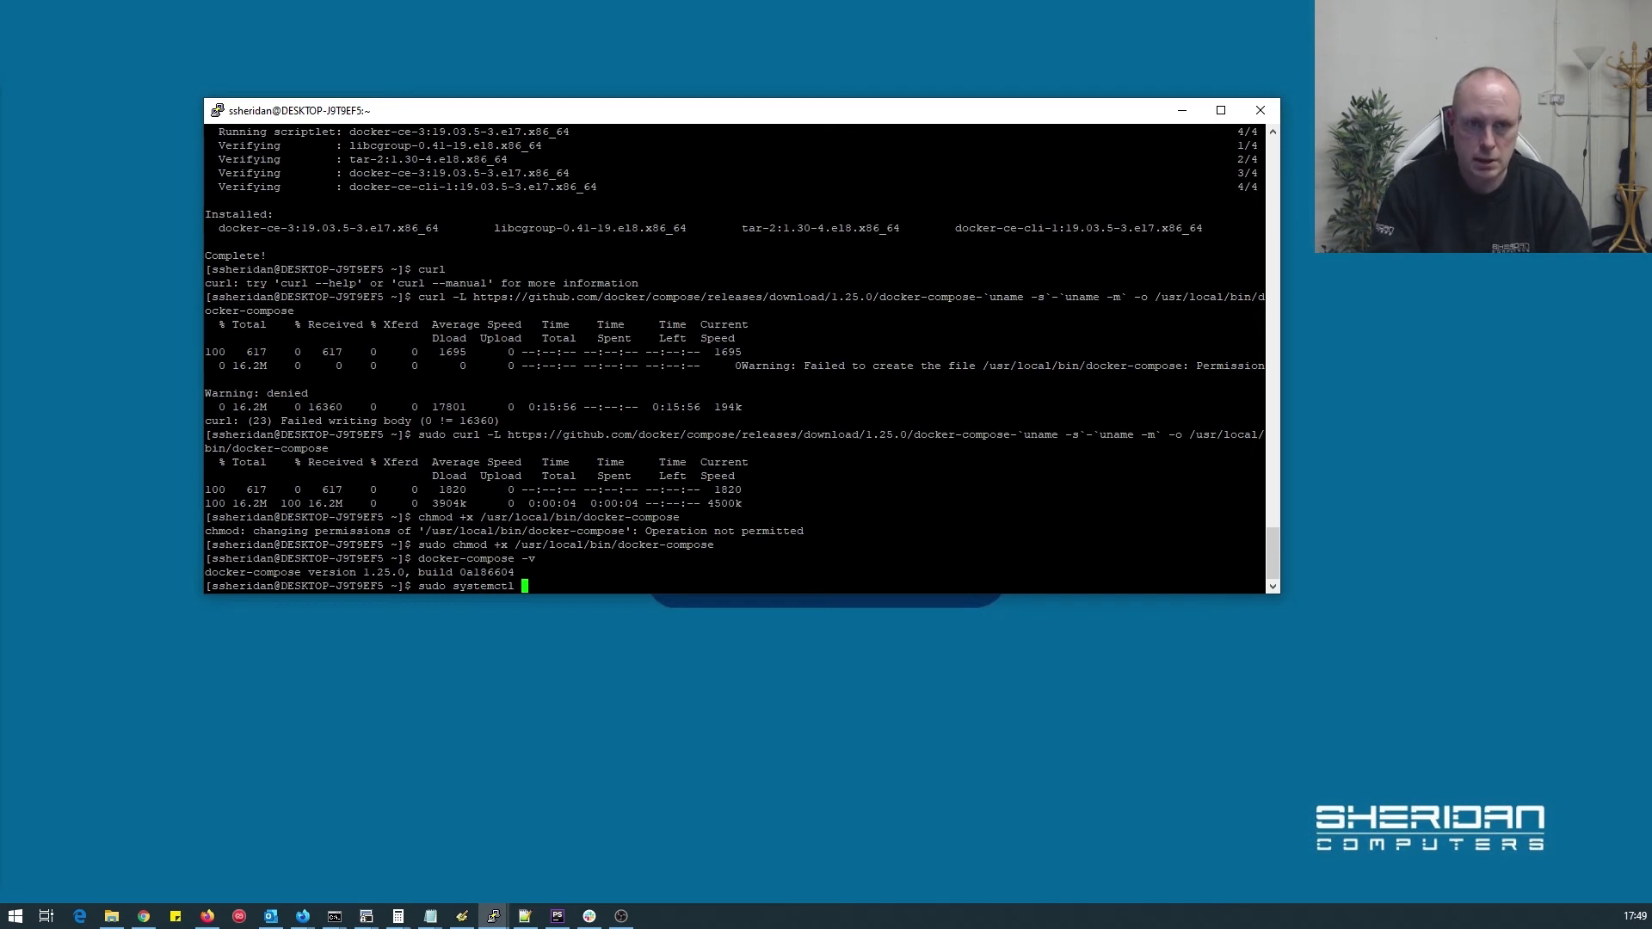
pyautogui.write('disable')
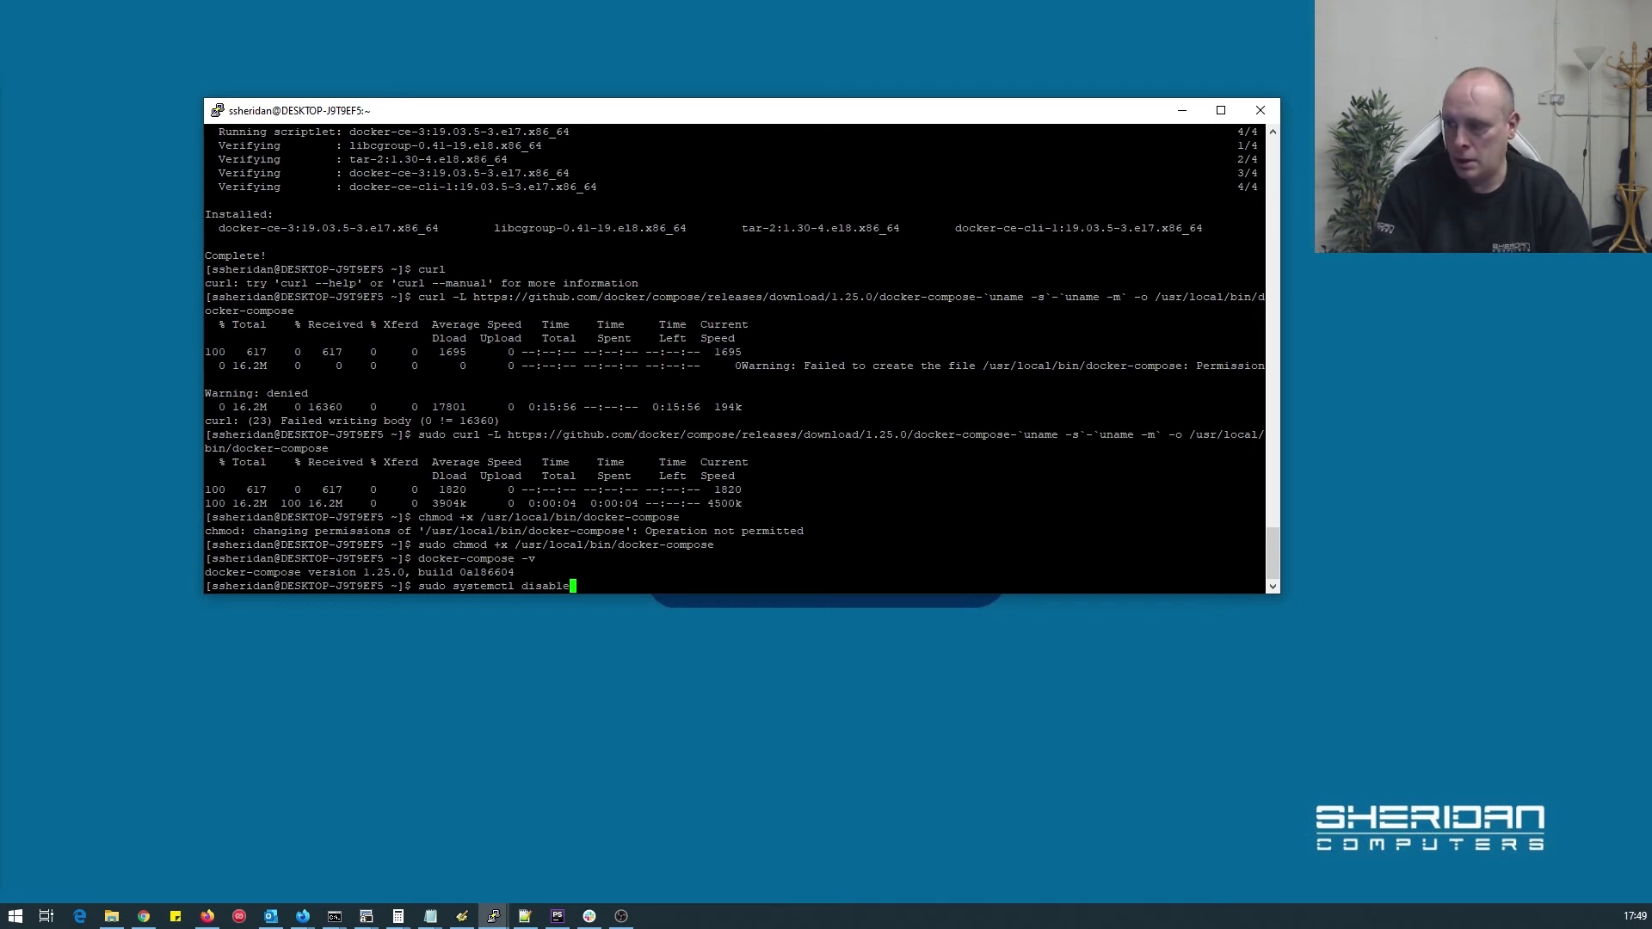
pyautogui.write(' firewalld')
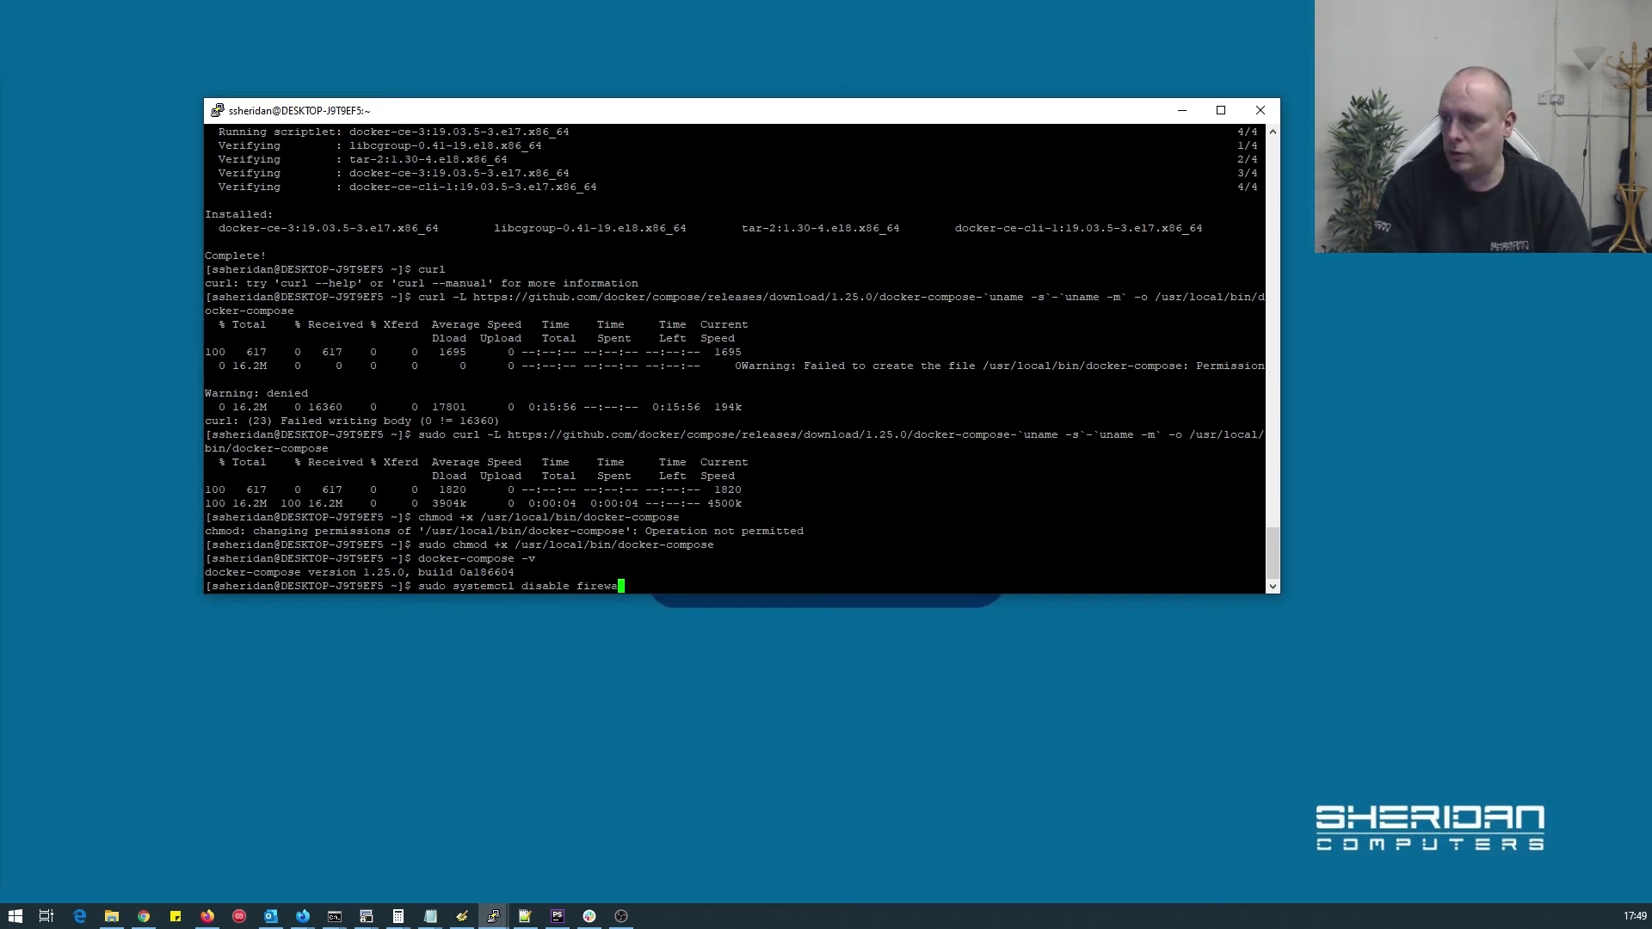
pyautogui.press('Return')
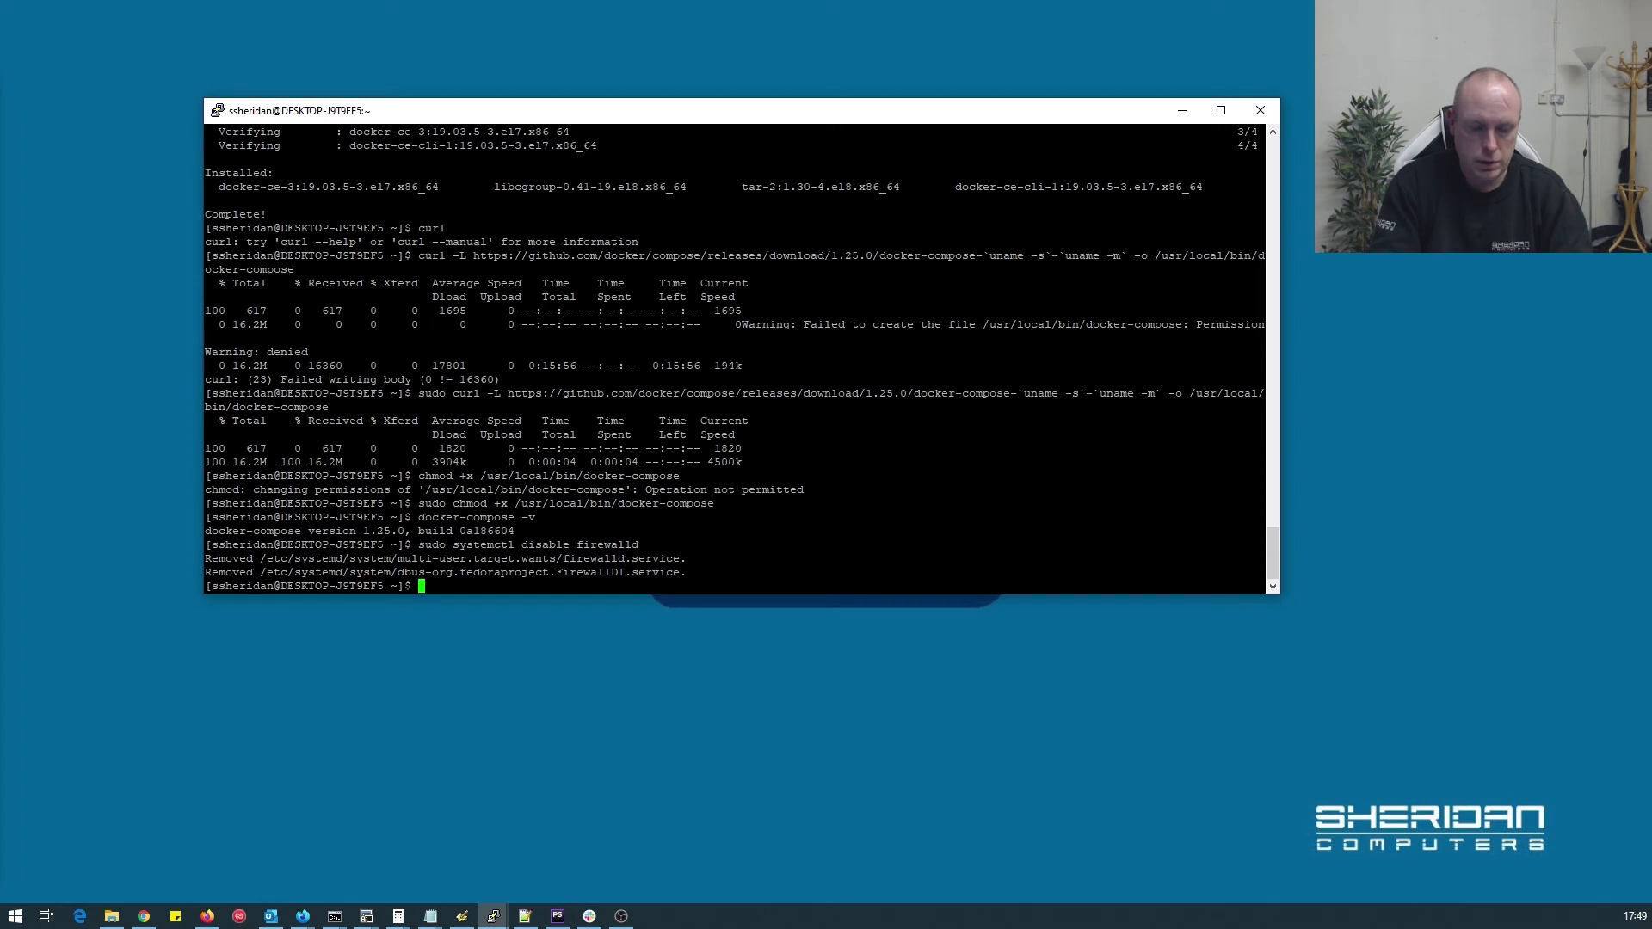
pyautogui.write('sudo systemc')
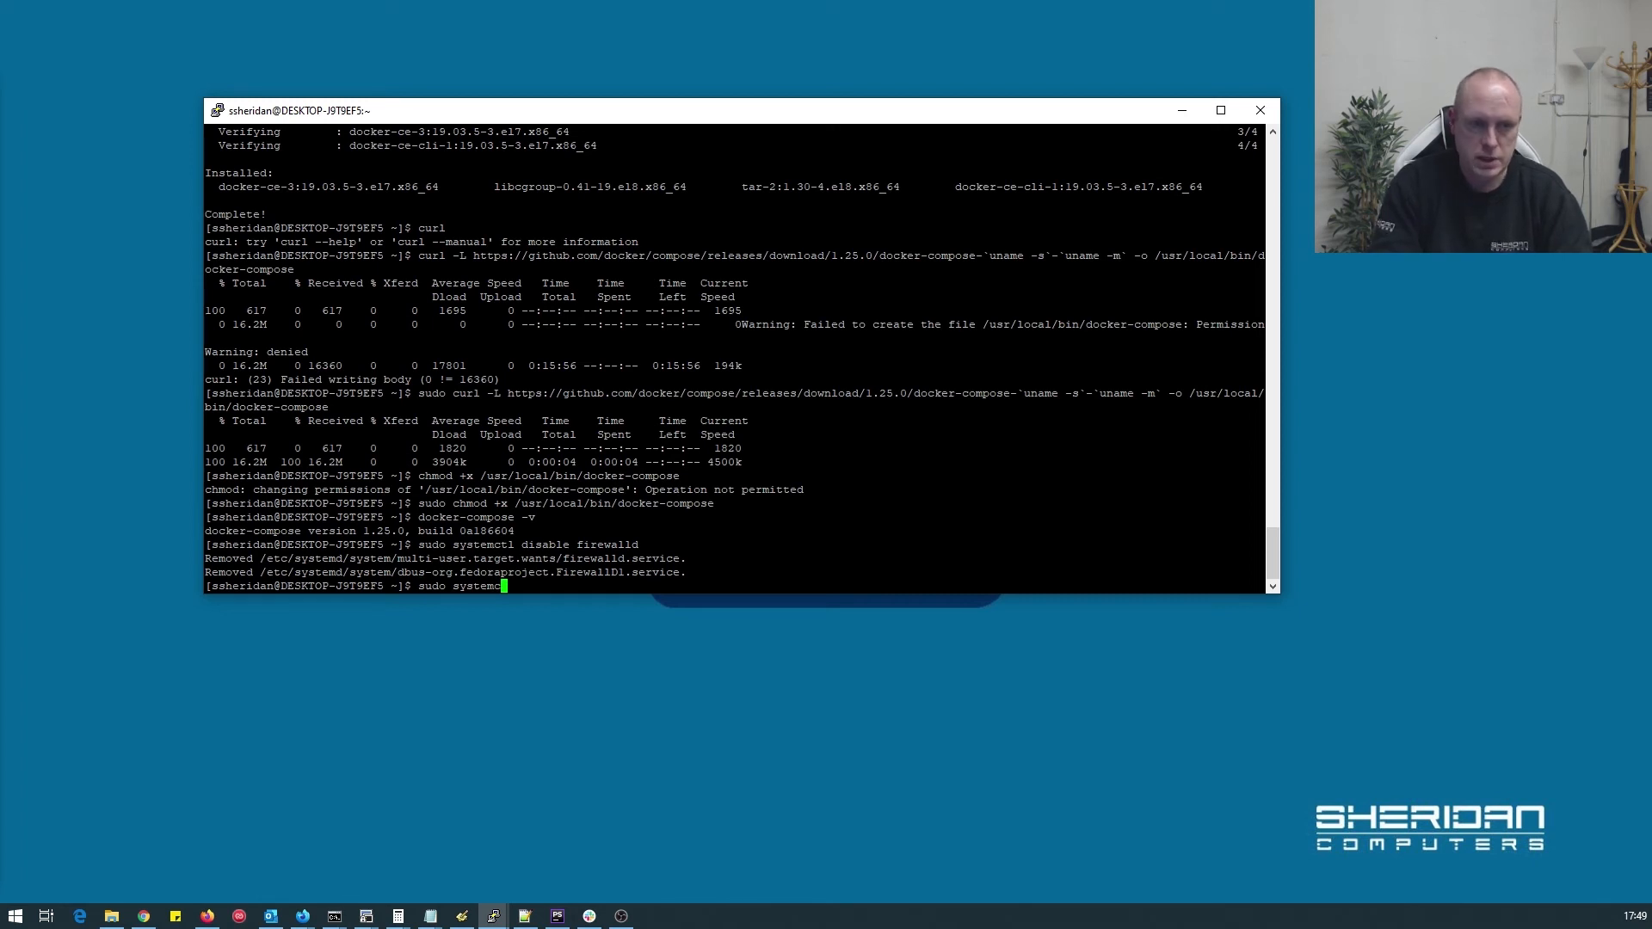
pyautogui.write('tl enable ')
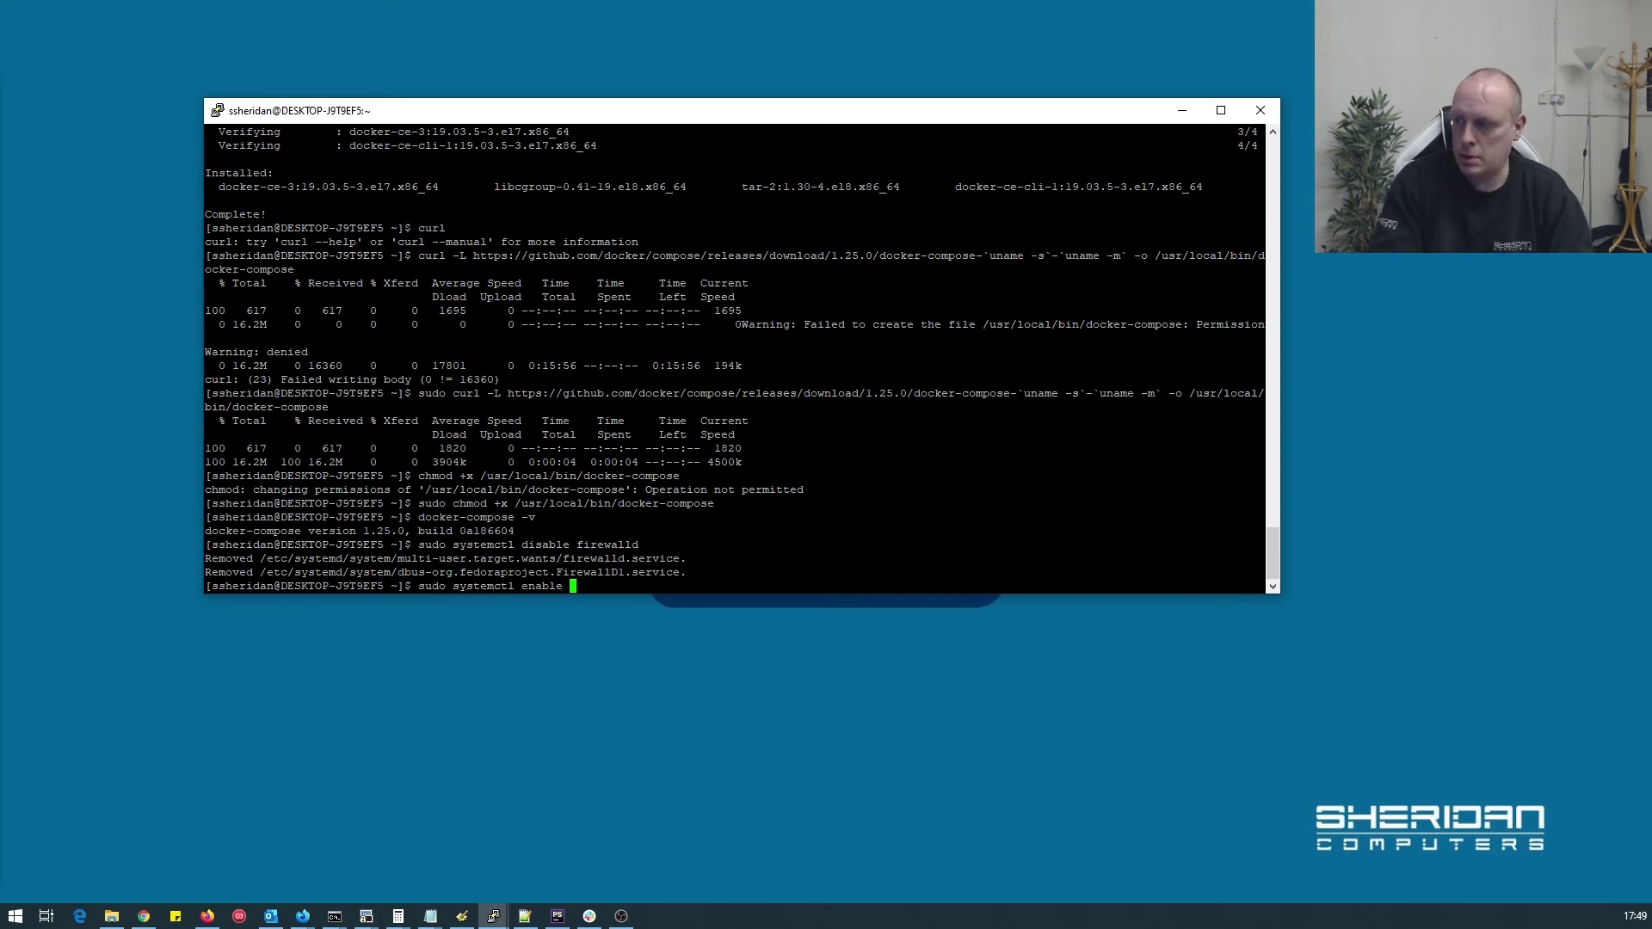
pyautogui.write('--now docker')
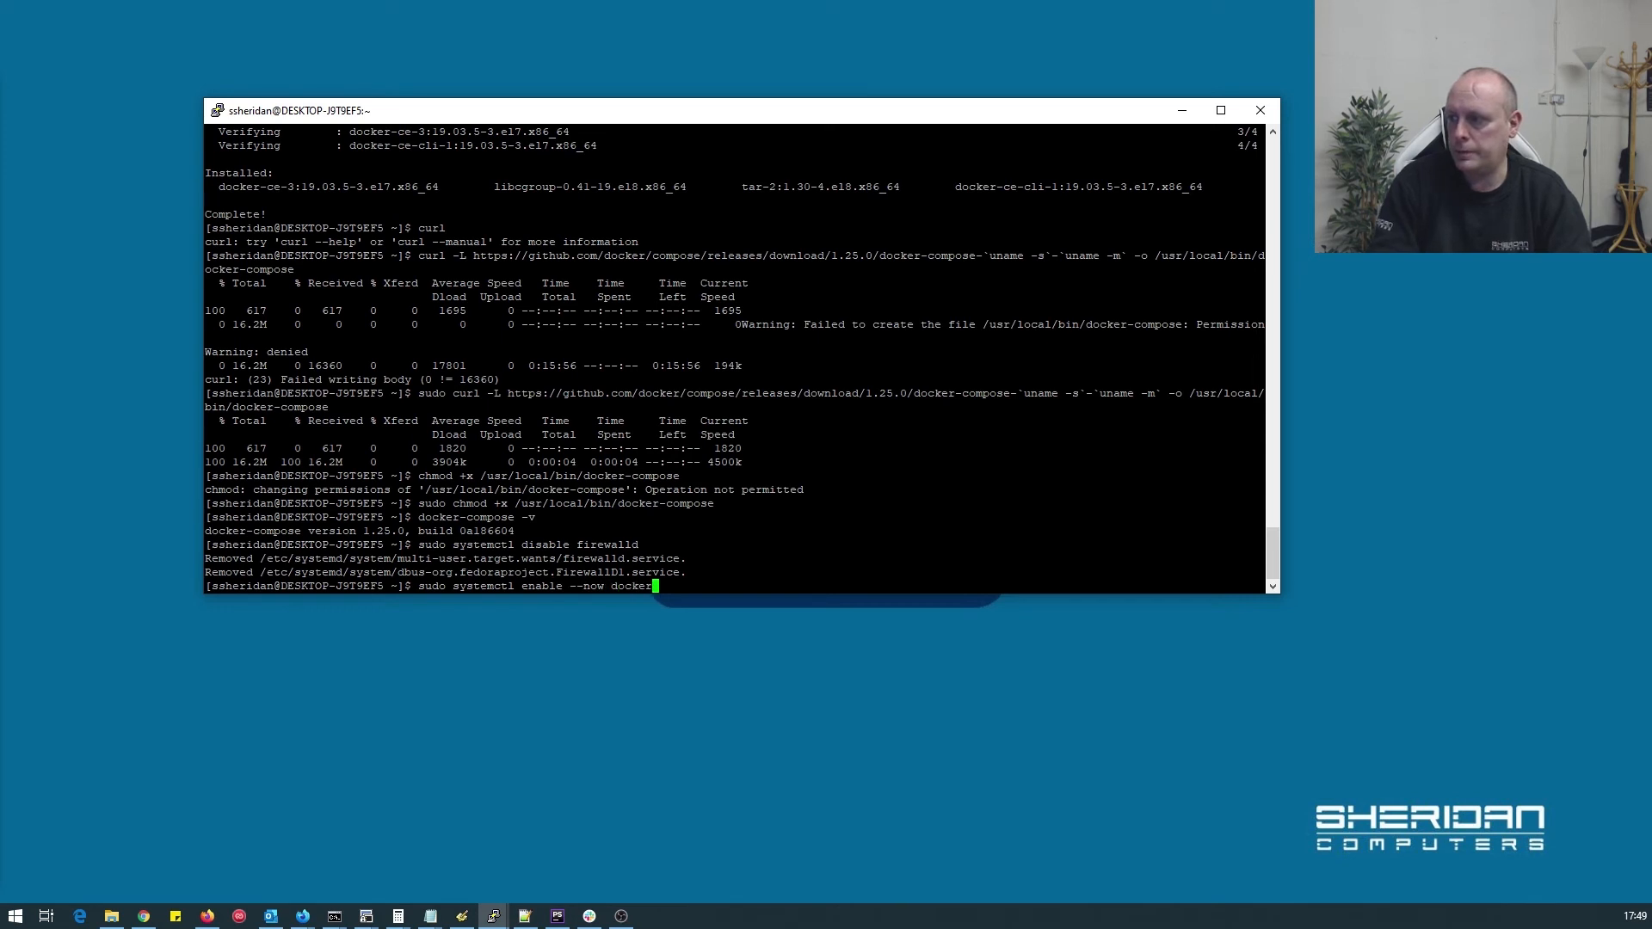
pyautogui.press('Return')
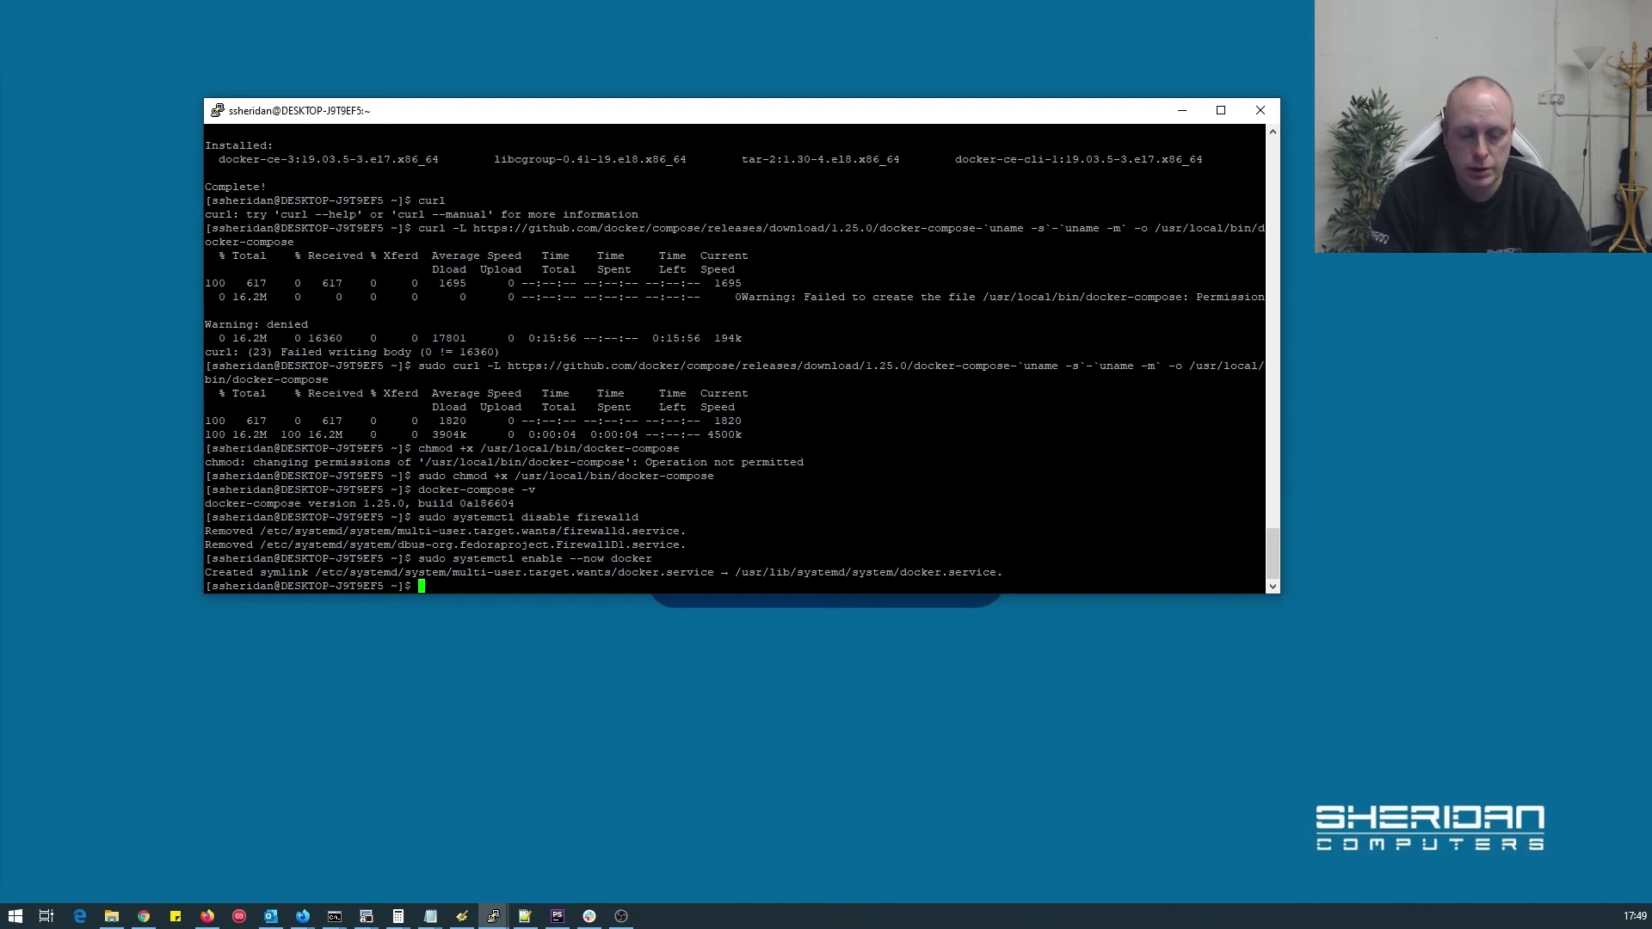
pyautogui.write('sudo u')
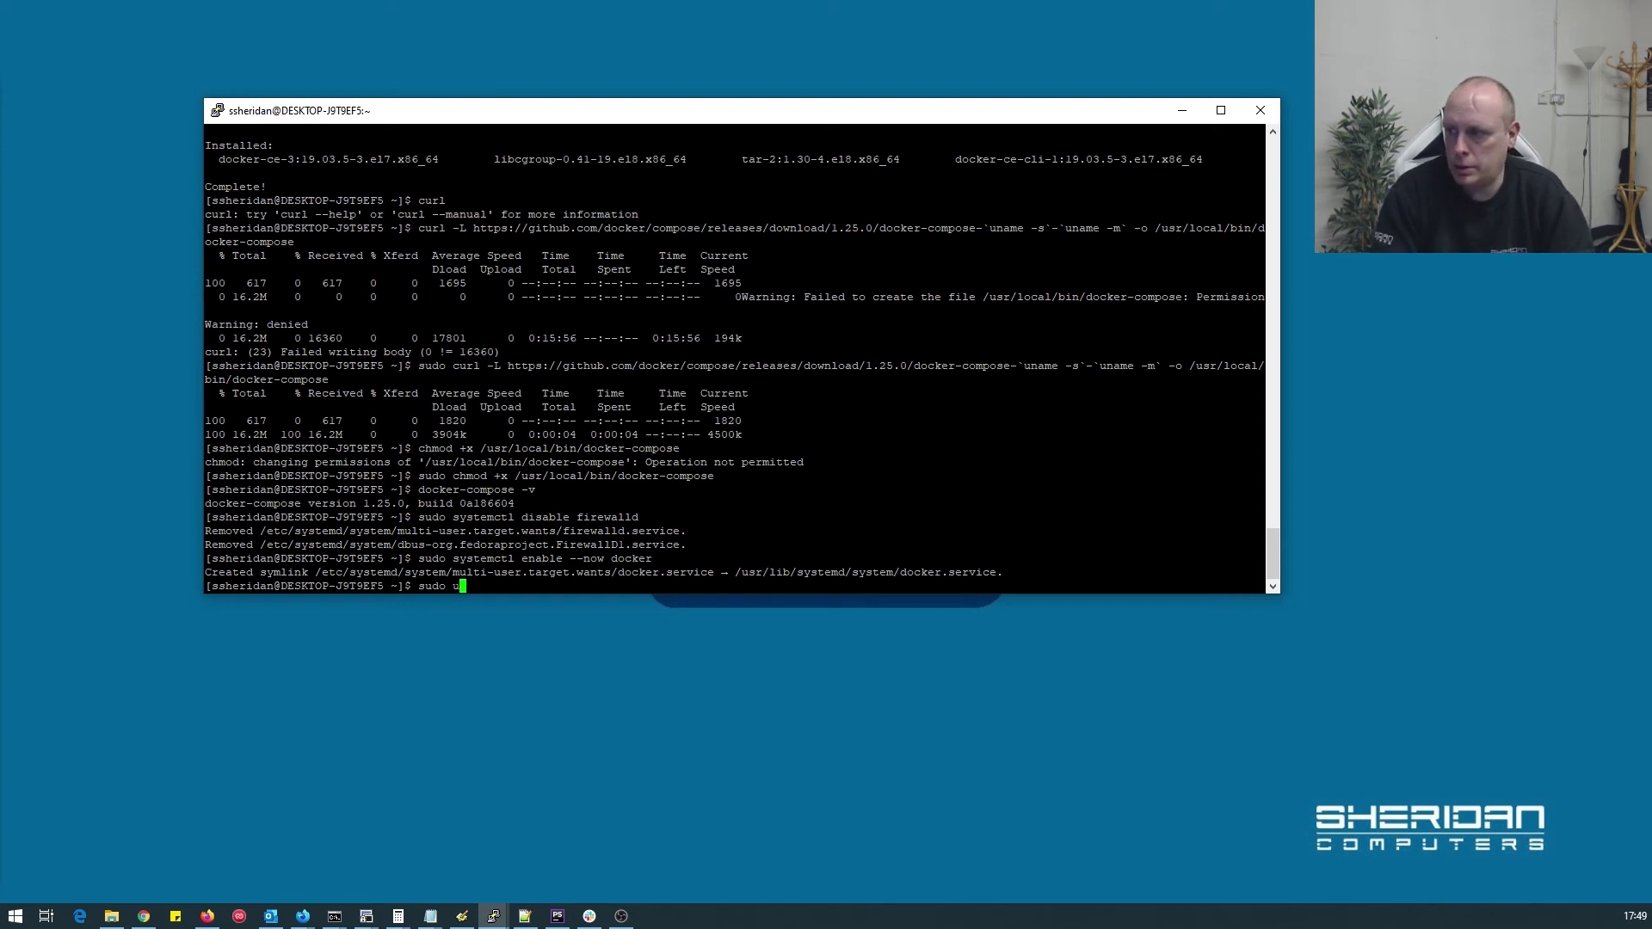
pyautogui.write('sermod -aG doc')
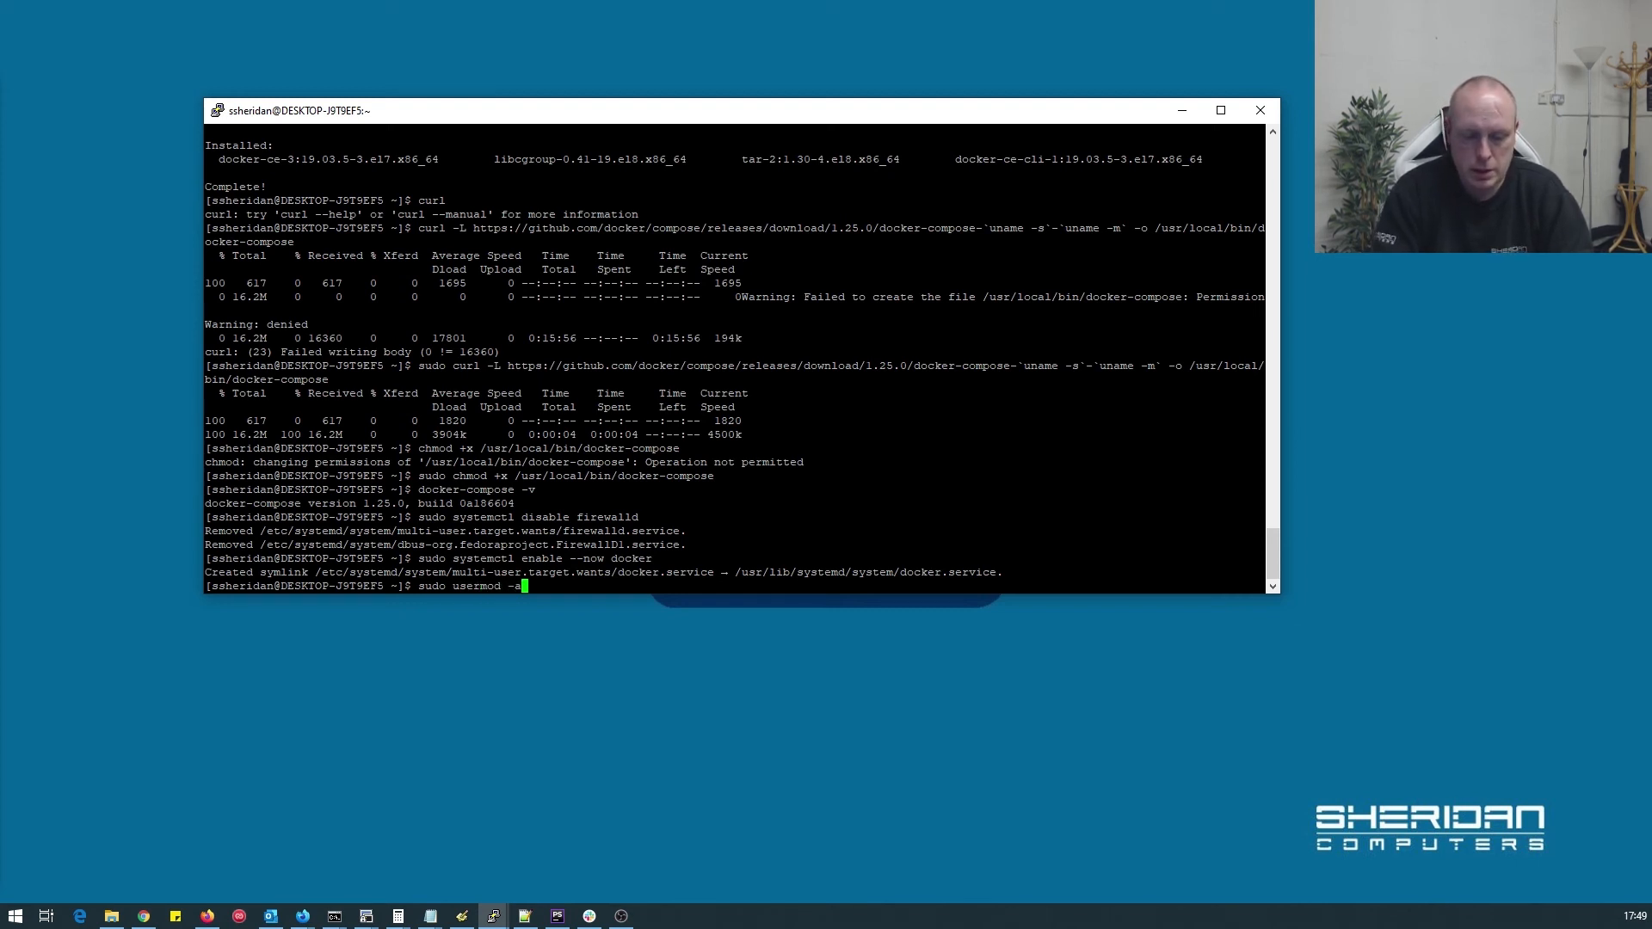
pyautogui.write('ker ')
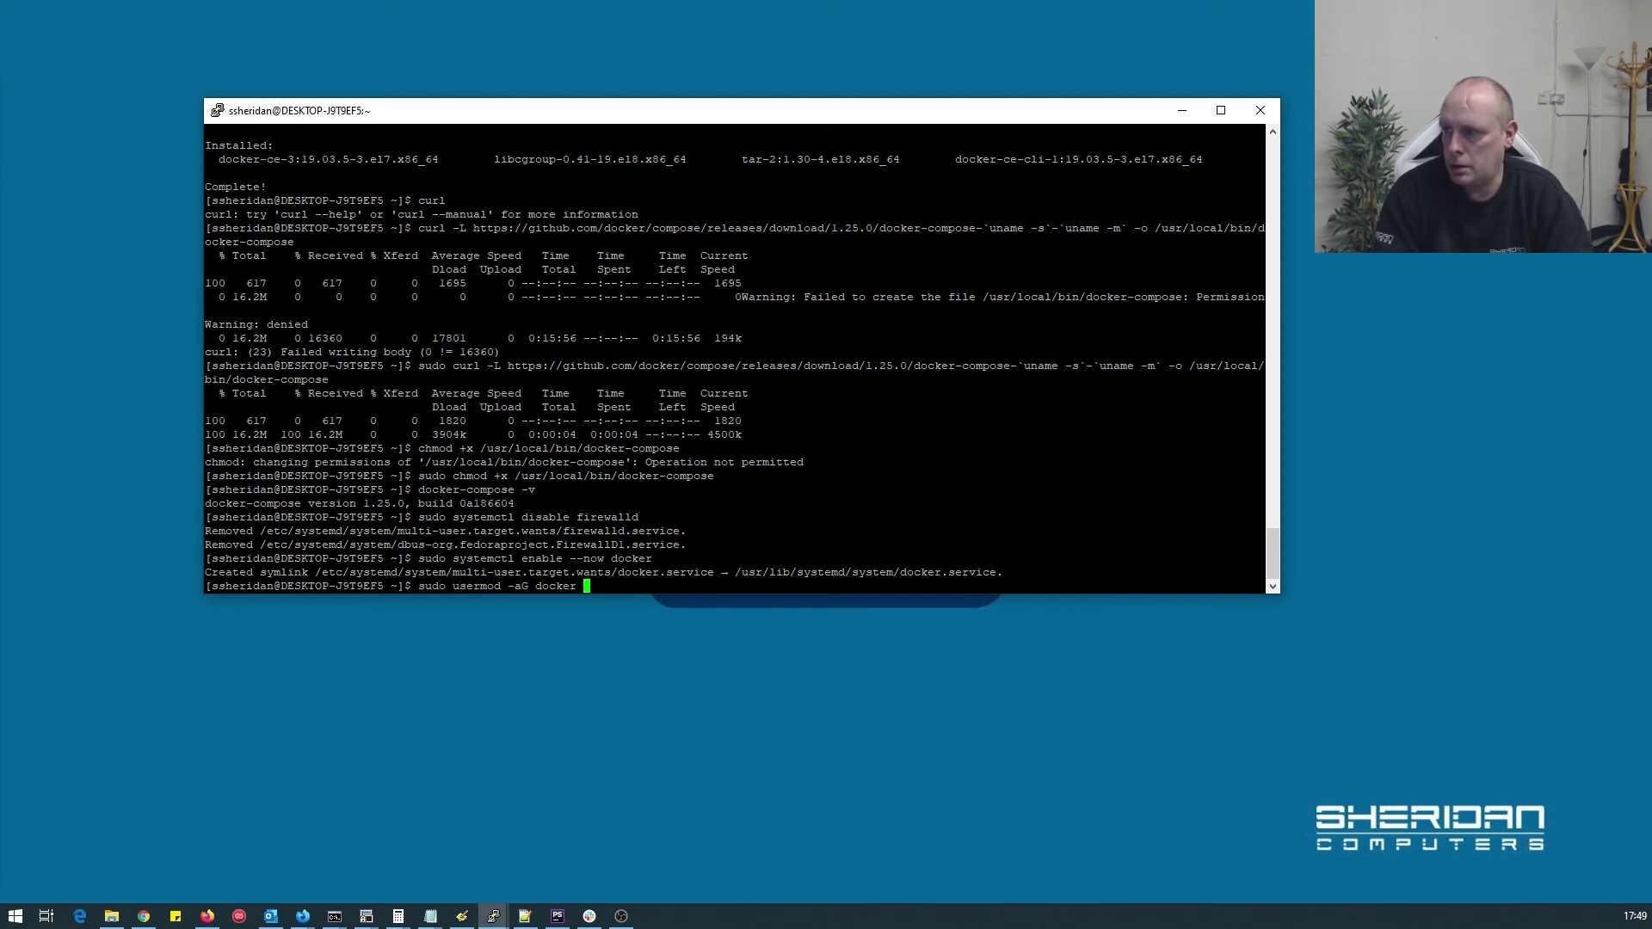
pyautogui.write('ssheridan')
# - Run sudo usermod -aG docker with the logged-in username
pyautogui.press('Return')
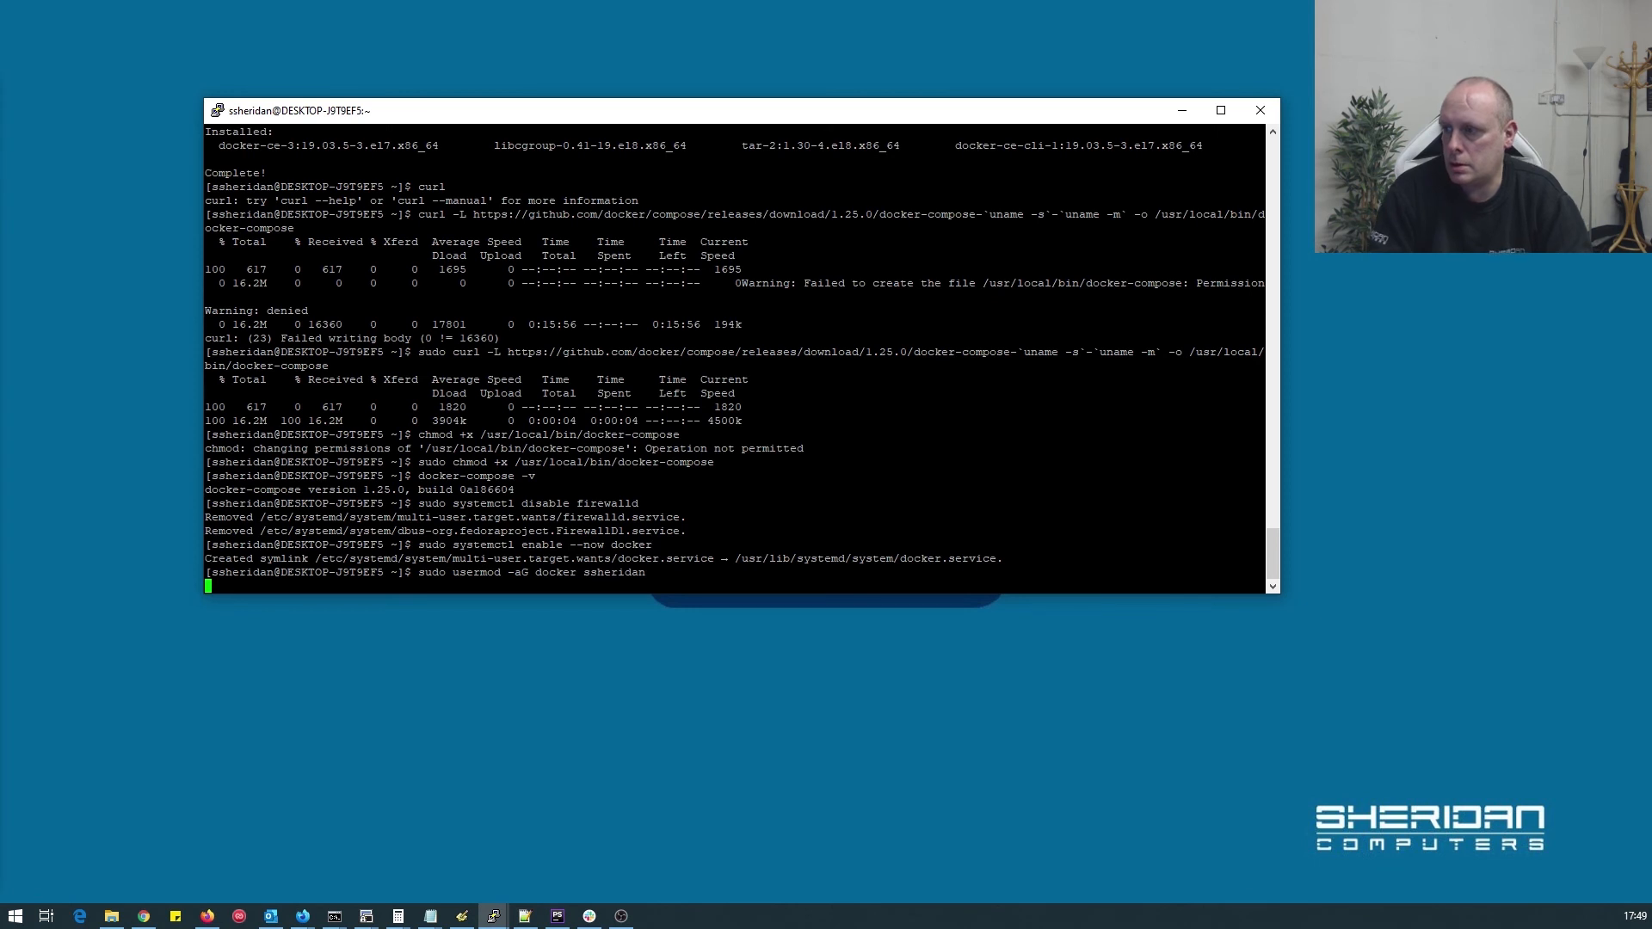